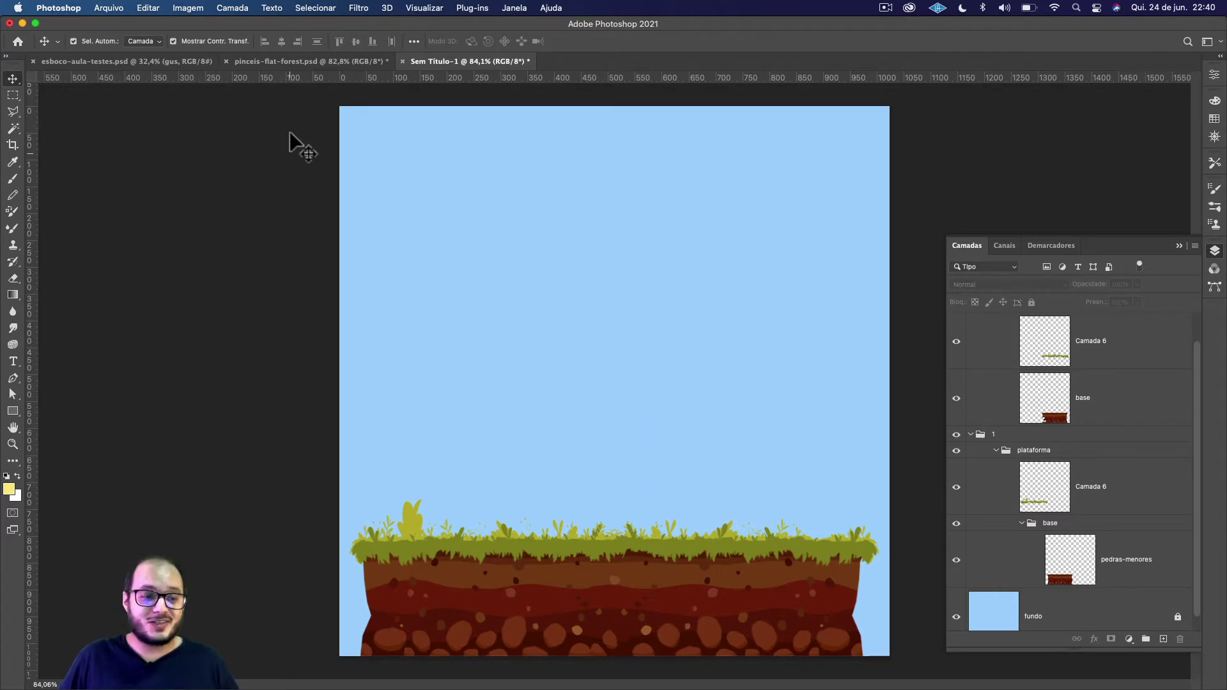
# Step: Look over the plant and tree brush shapes in pinceis-flat-forest.psd and return to the untitled platform document
pyautogui.click(307, 61)
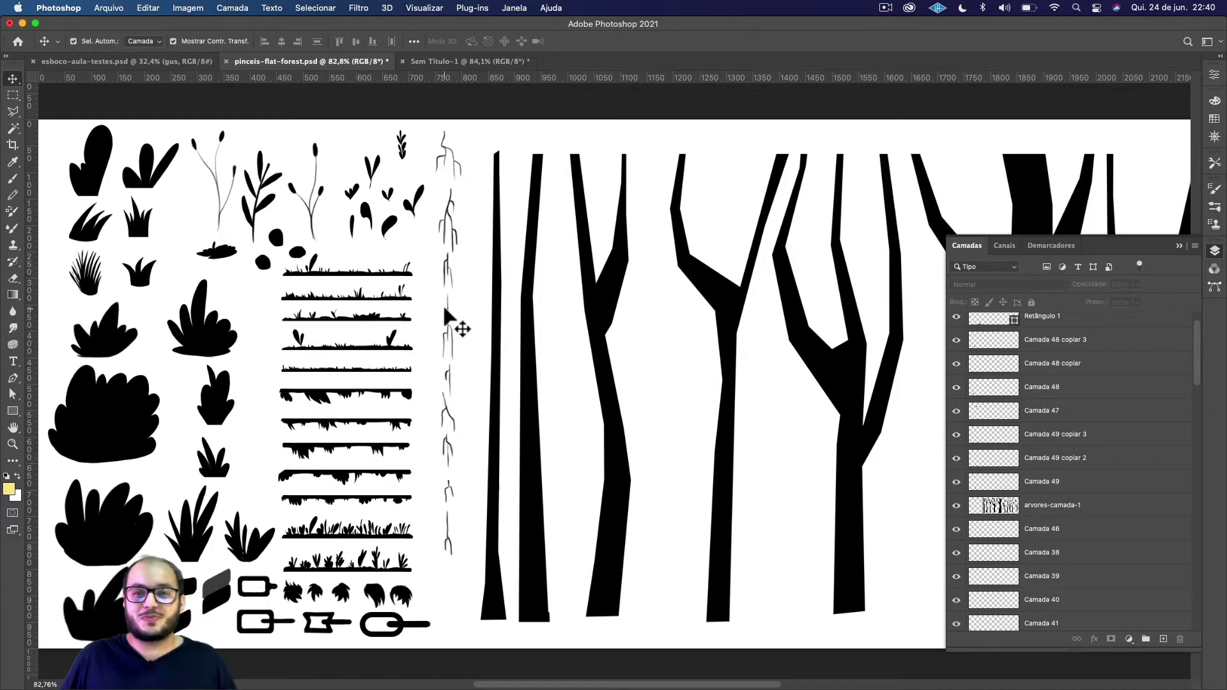
pyautogui.hscroll(-2, 460, 313)
pyautogui.hscroll(-2, 465, 307)
pyautogui.scroll(-2, 465, 306)
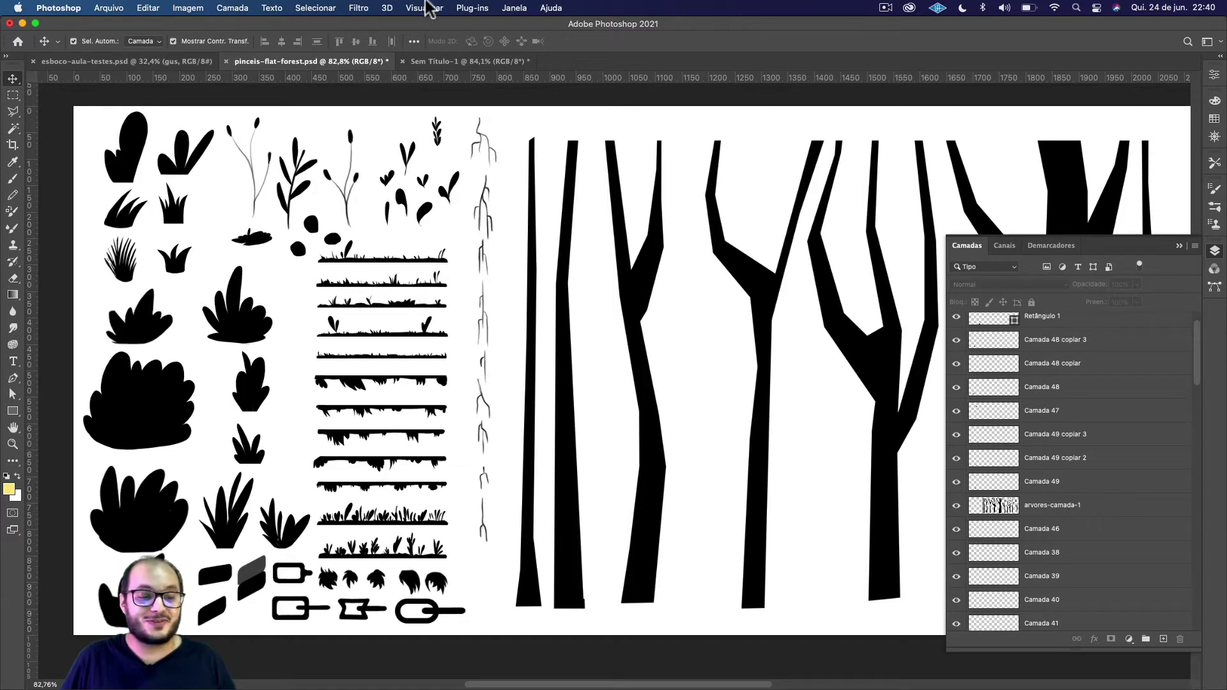
pyautogui.click(456, 59)
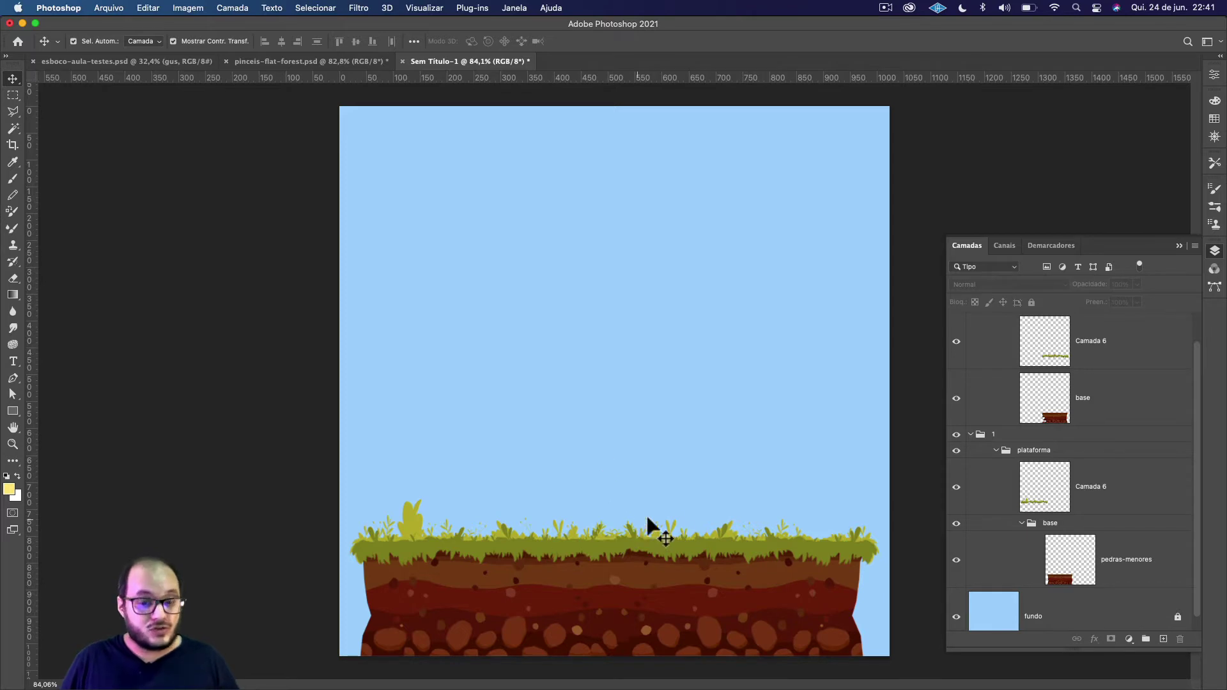
# Step: Examine the trees in the esboco-aula-testes.psd forest concept and compare the scene with the untitled platform document
pyautogui.click(155, 60)
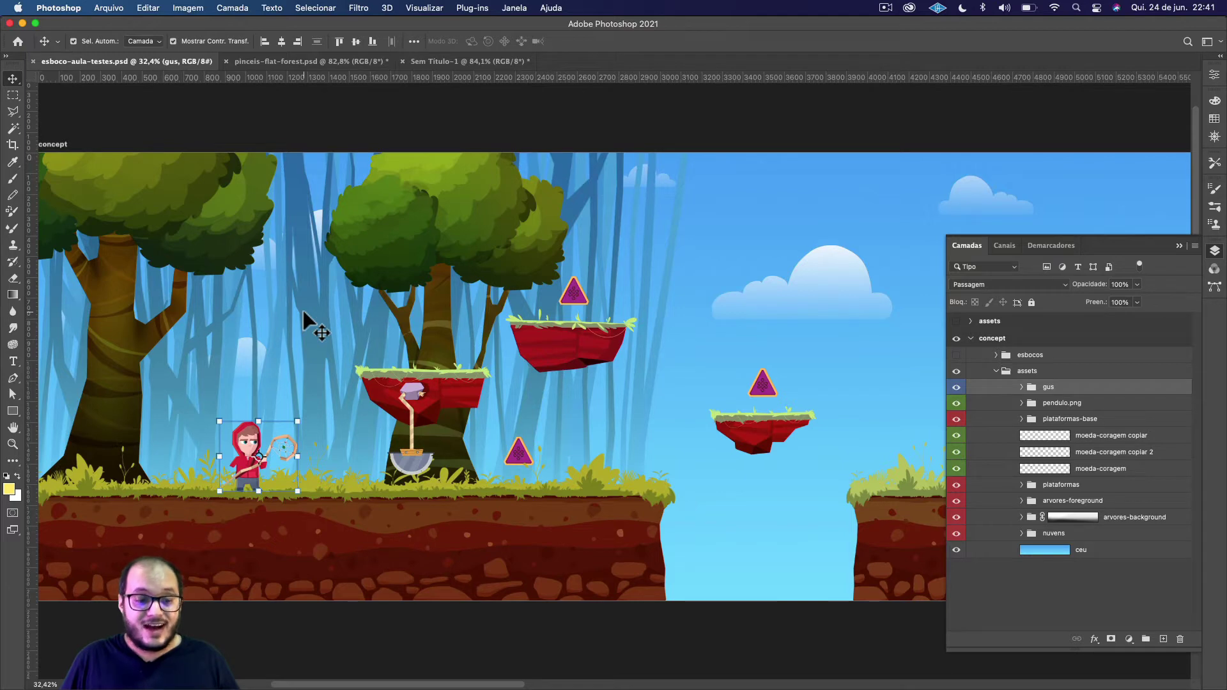
pyautogui.moveTo(126, 353); pyautogui.dragTo(163, 407)
pyautogui.press('super+z')
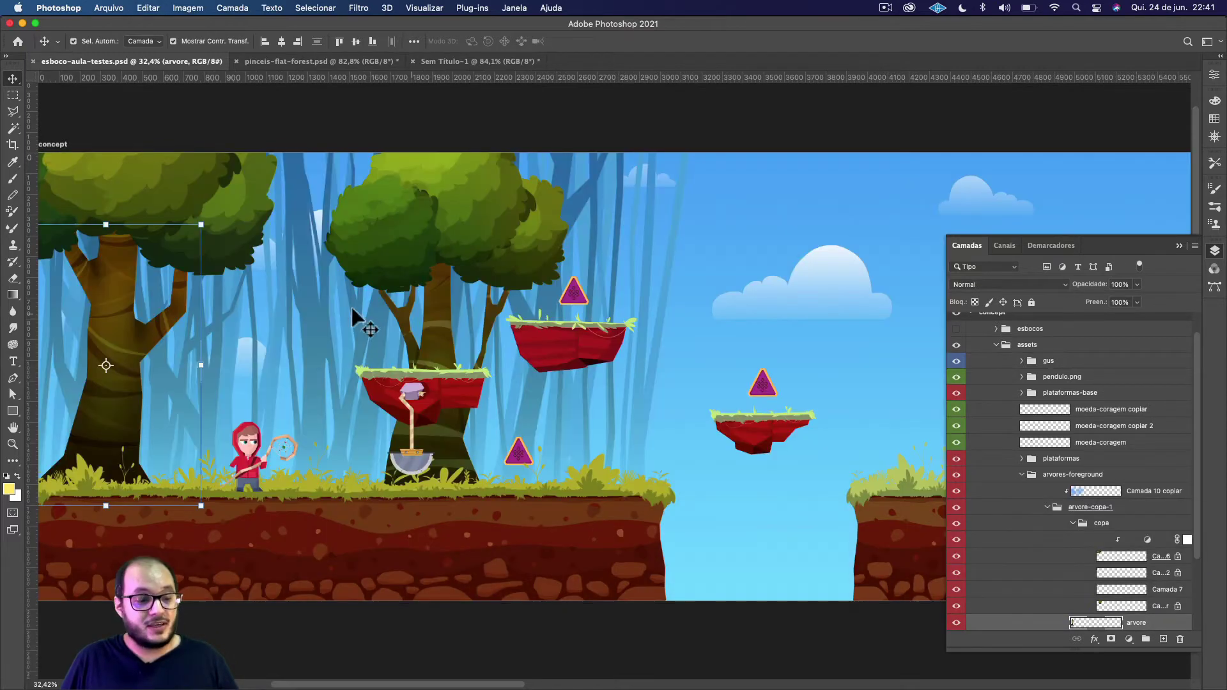
pyautogui.click(408, 240)
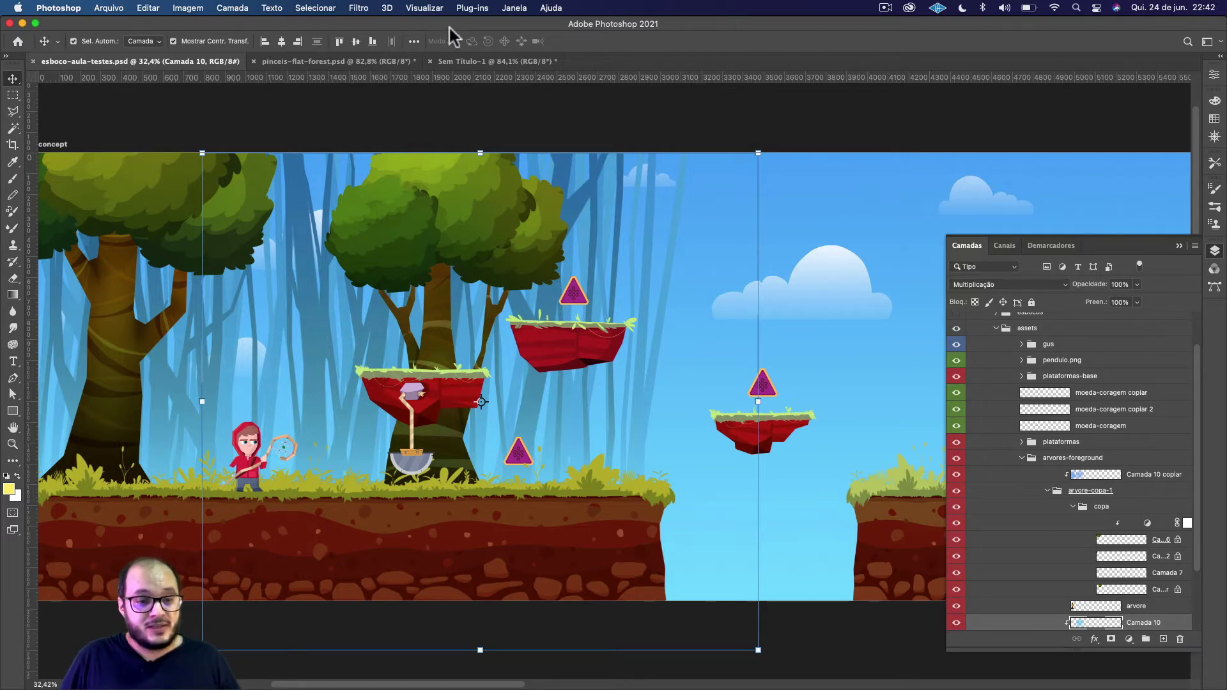
pyautogui.click(474, 61)
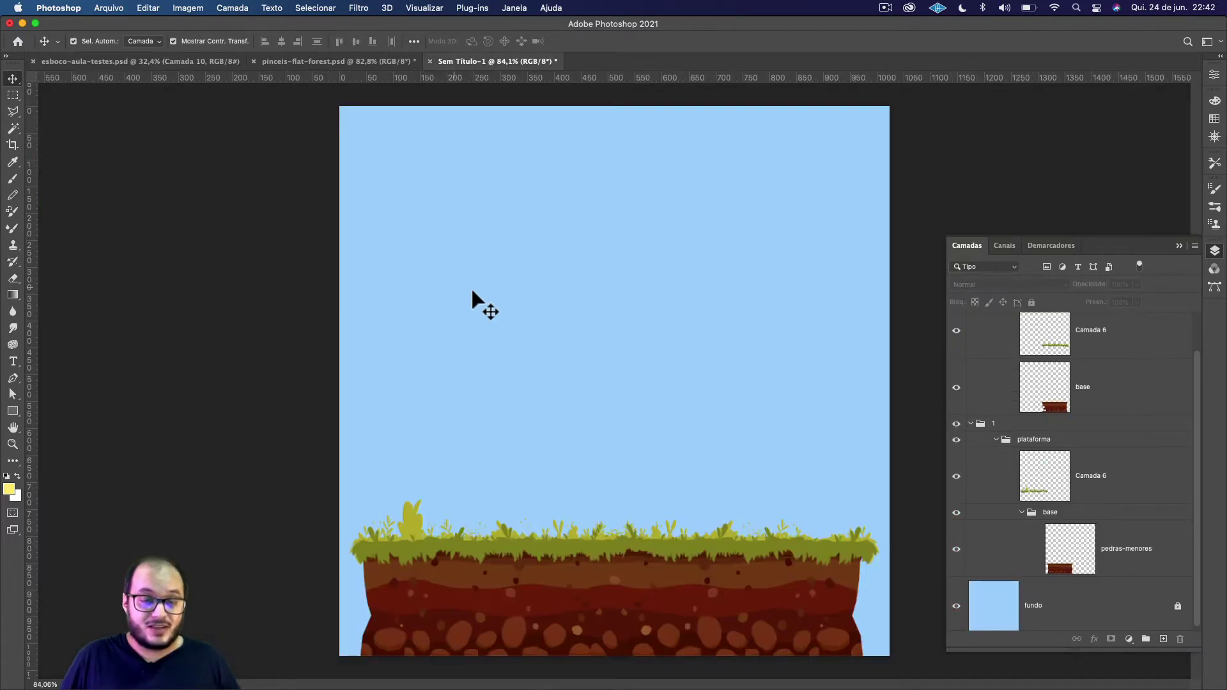
pyautogui.click(152, 61)
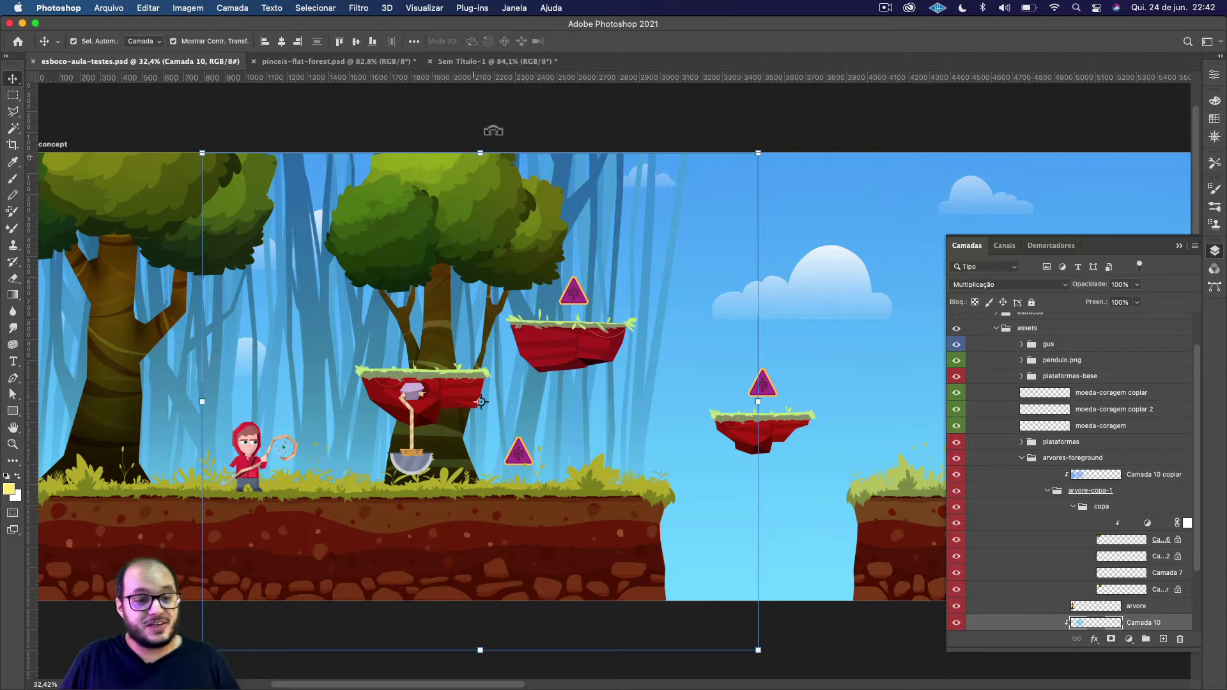
pyautogui.click(486, 66)
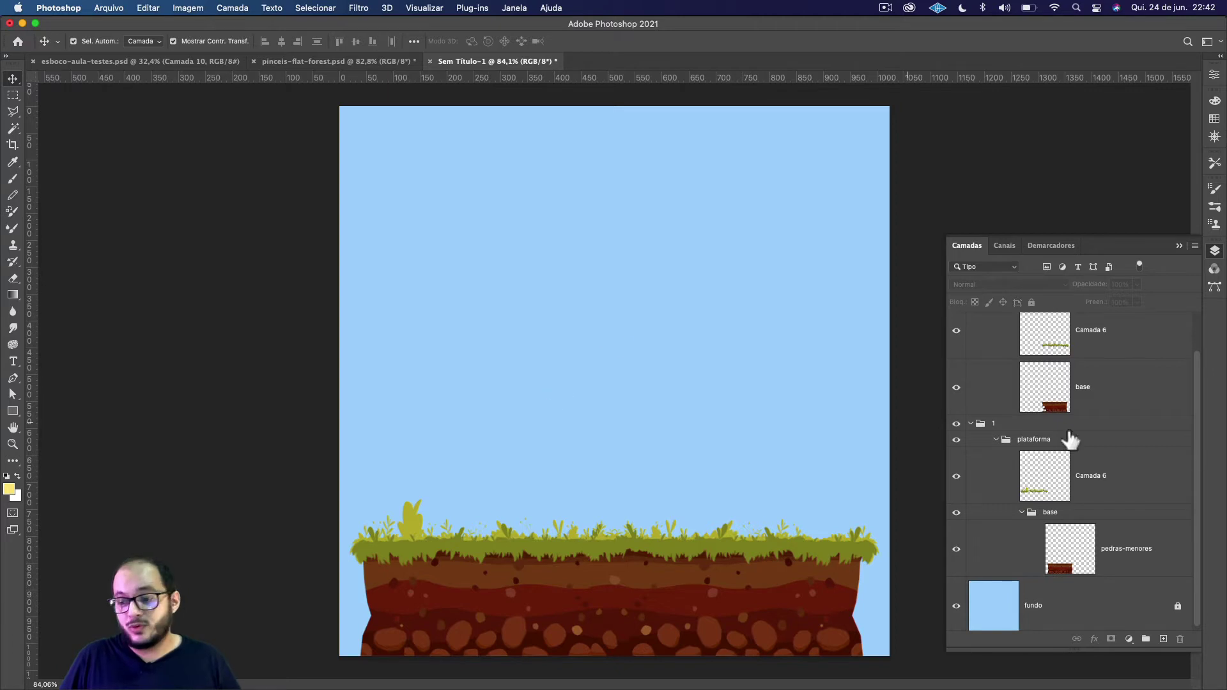
# Step: Collapse the groups 1 copiar and 1 and check the contents of group 1 by hiding and showing it
pyautogui.scroll(2, 1115, 410)
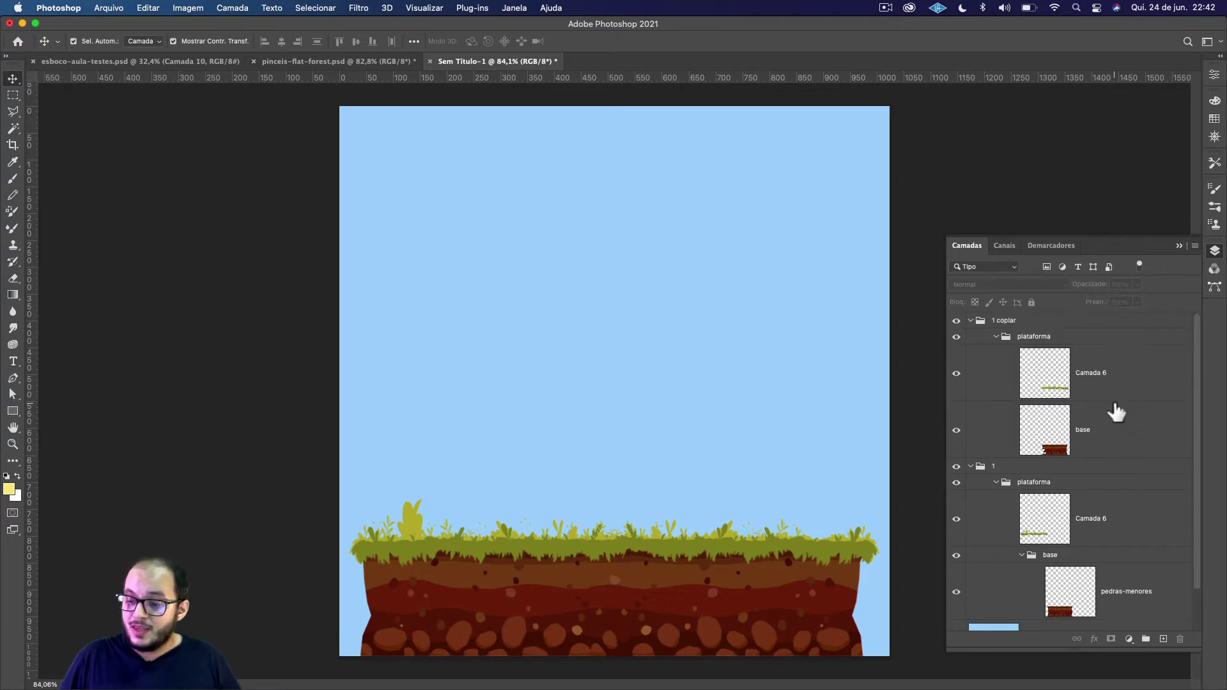
pyautogui.click(996, 337)
pyautogui.click(971, 321)
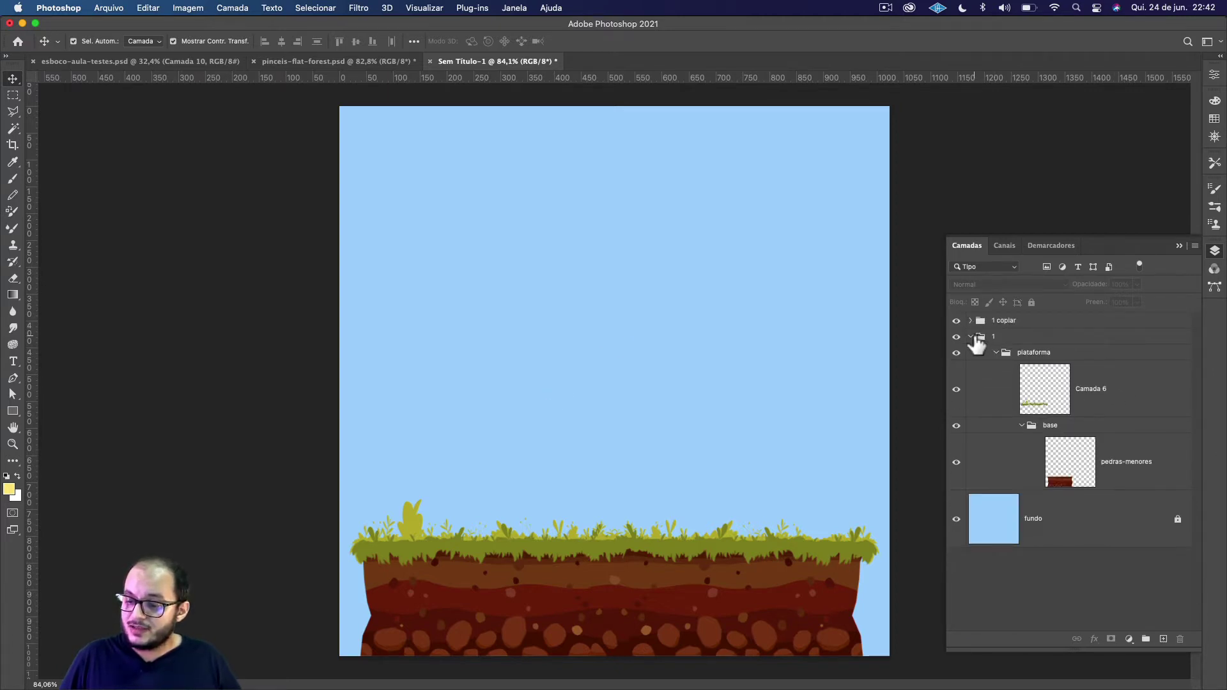
pyautogui.click(971, 337)
pyautogui.click(1012, 337)
pyautogui.click(957, 337)
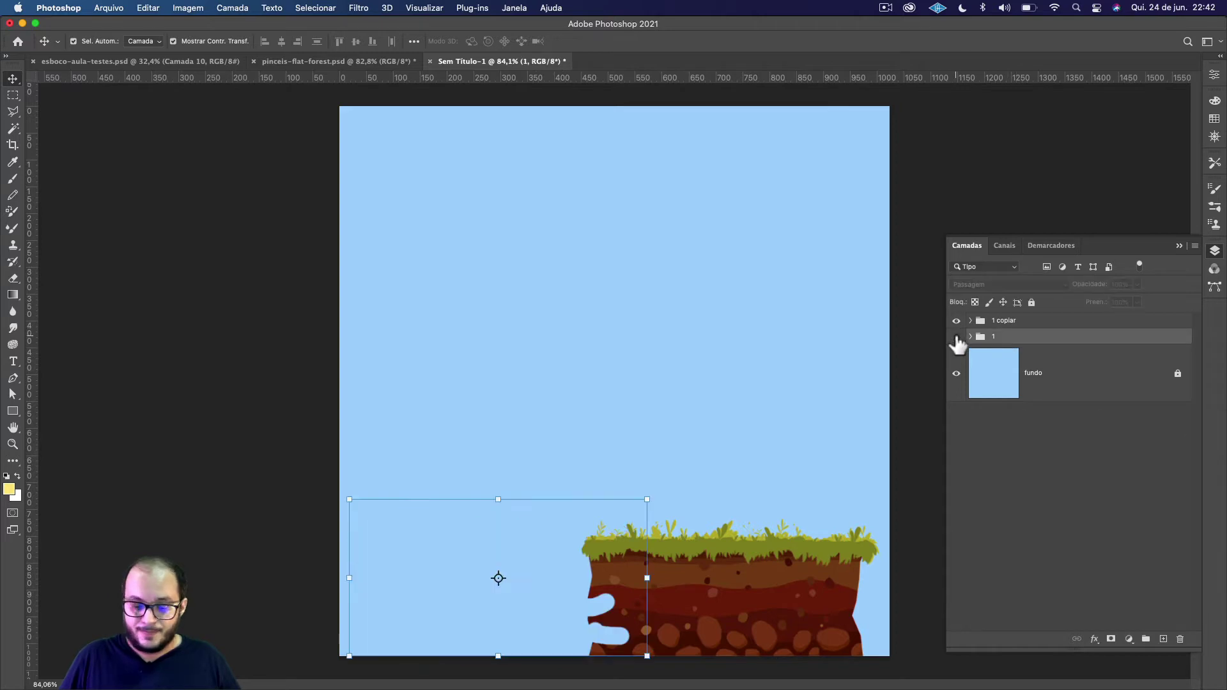
pyautogui.click(956, 337)
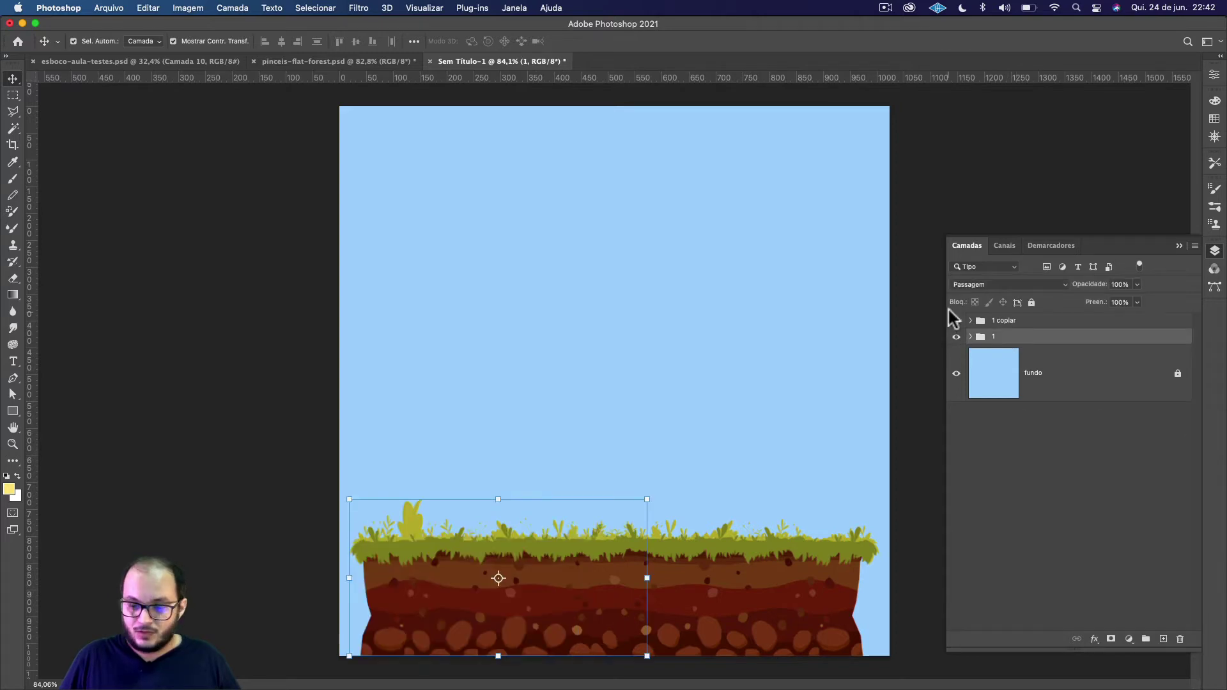
# Step: Group the folders 1 and 1 copiar together and name the new group plataforma
pyautogui.keyDown('shift'); pyautogui.click(1009, 326); pyautogui.keyUp('shift')
pyautogui.press('super+g')
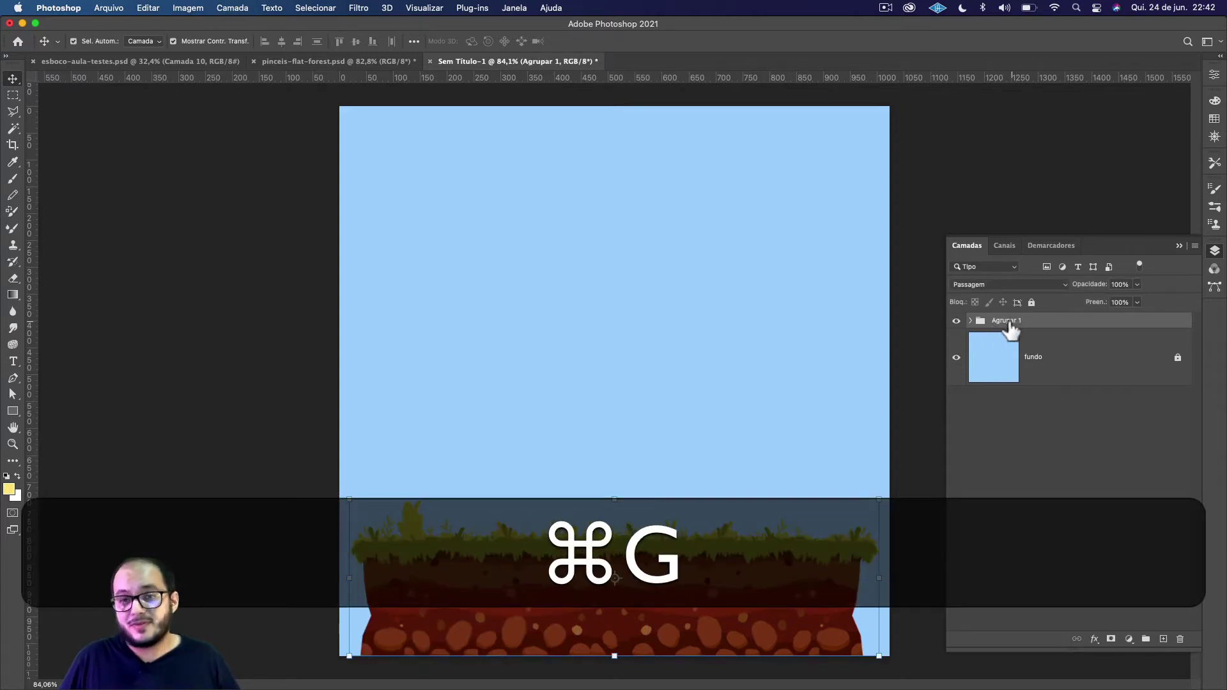
pyautogui.doubleClick(1005, 321)
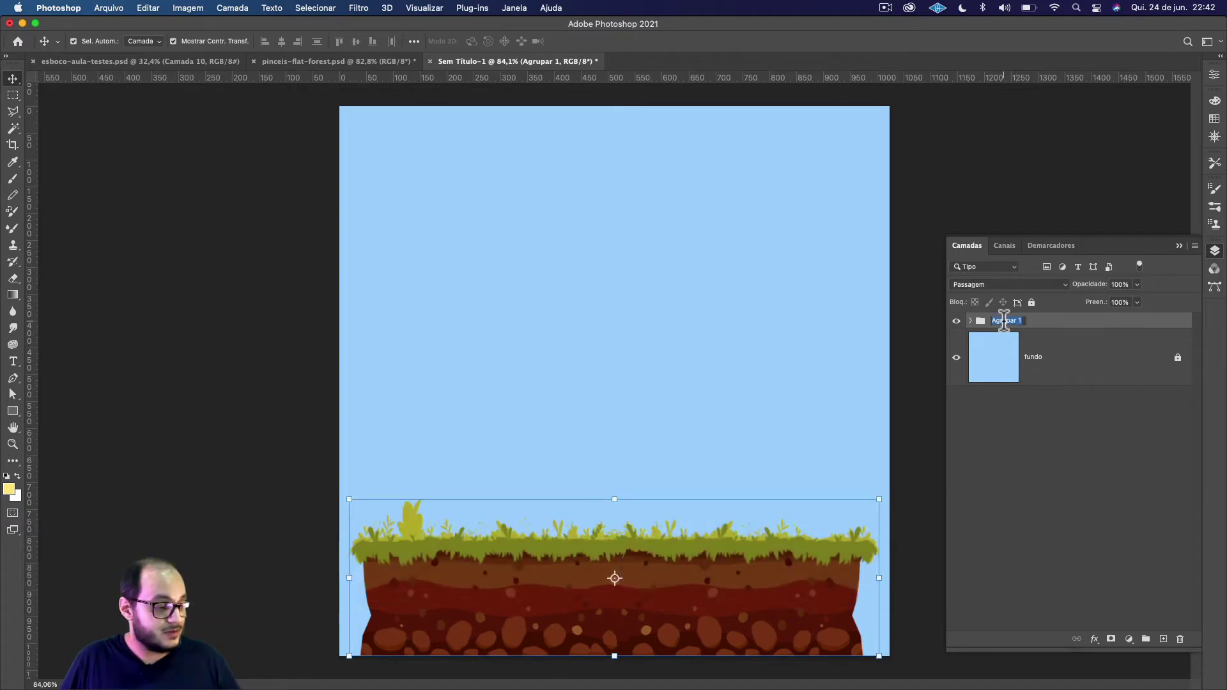
pyautogui.write('plata')
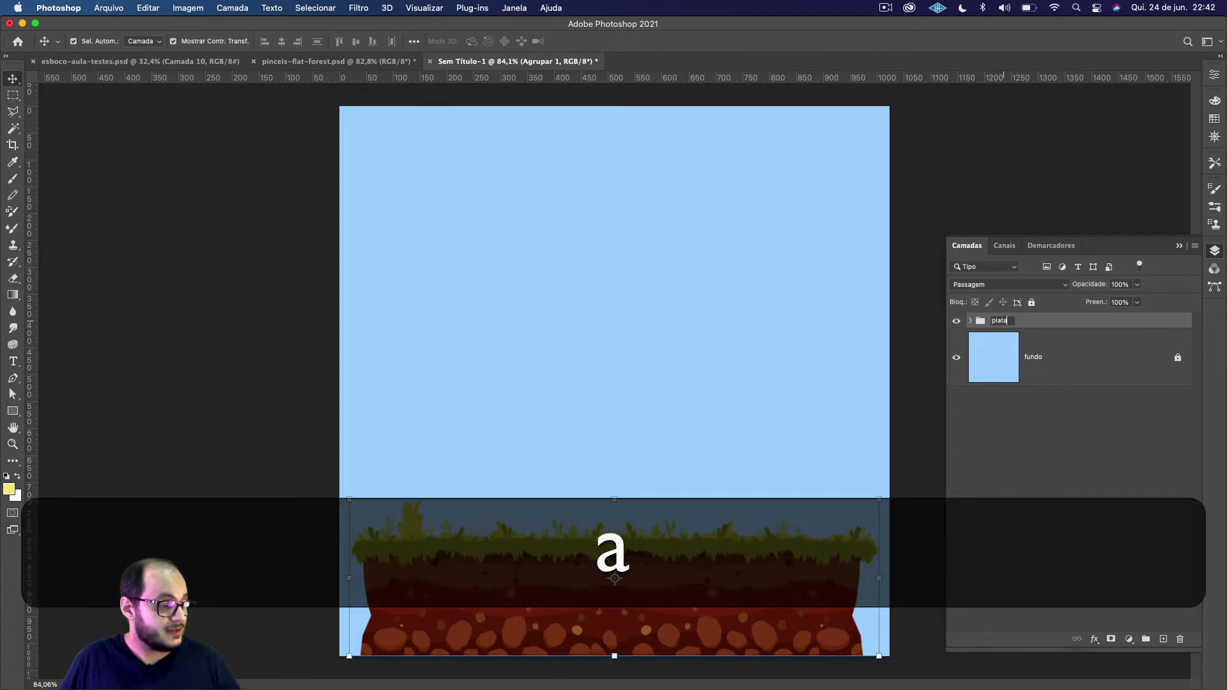
pyautogui.write('forma')
pyautogui.press('Return')
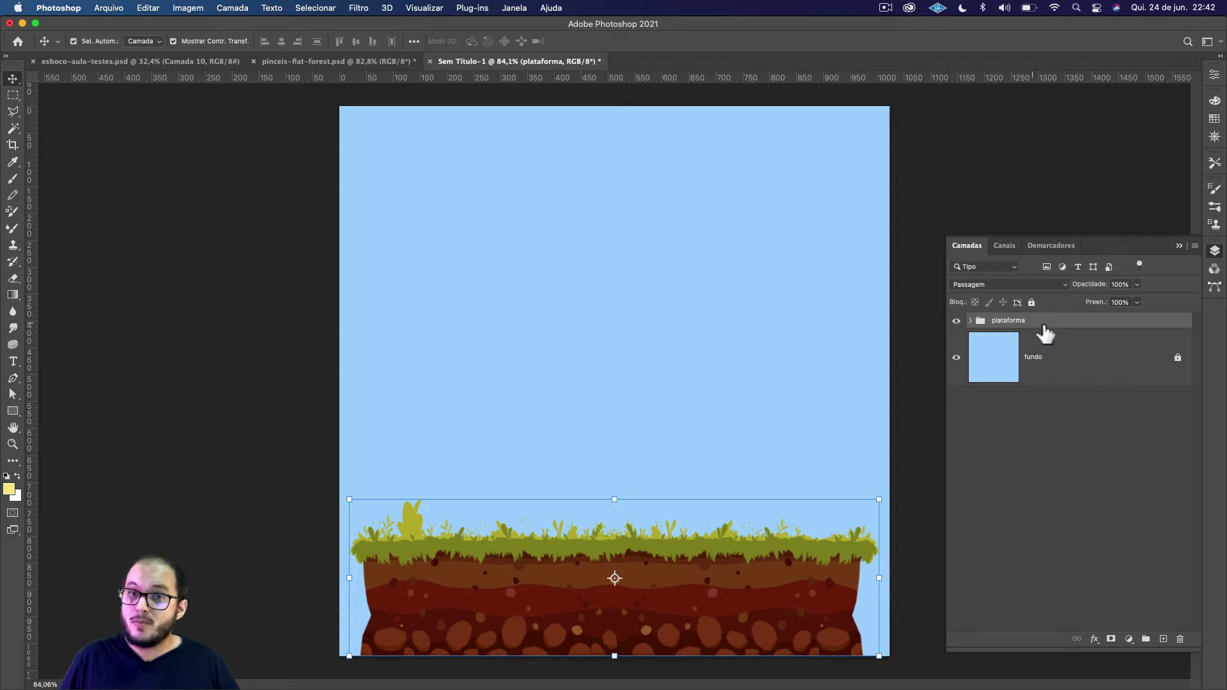
# Step: Add a new empty layer above the plataforma group and check the forest concept in esboco-aula-testes.psd for reference
pyautogui.click(1164, 639)
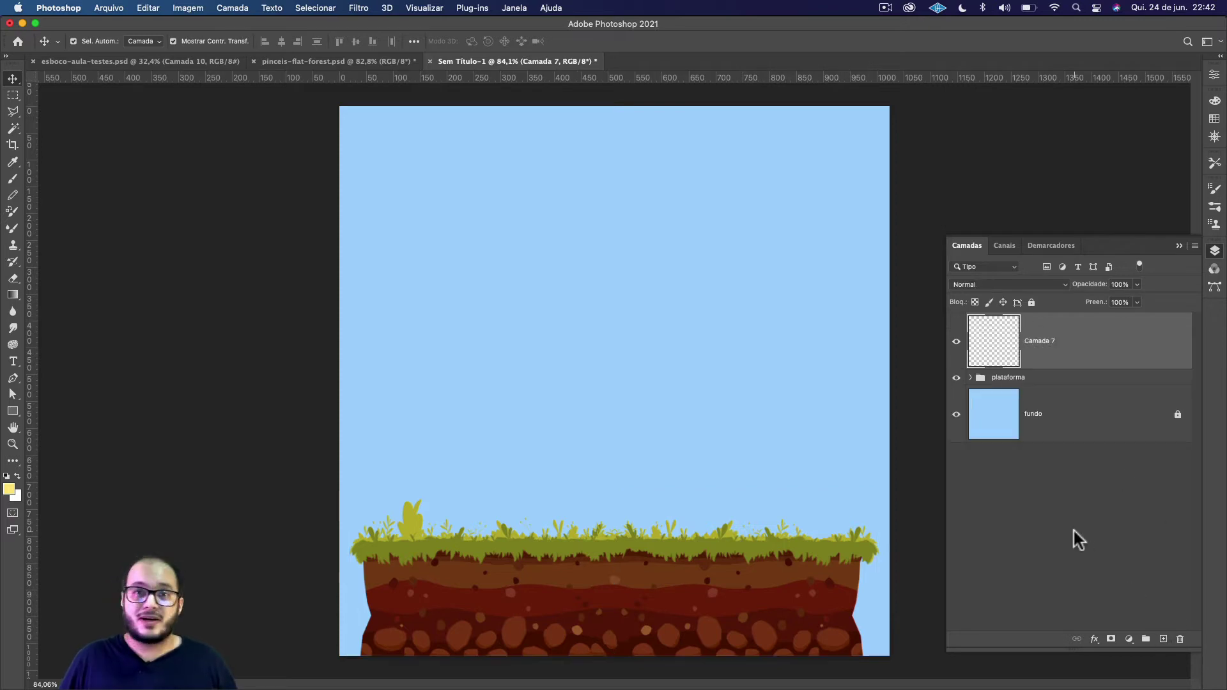
pyautogui.click(166, 64)
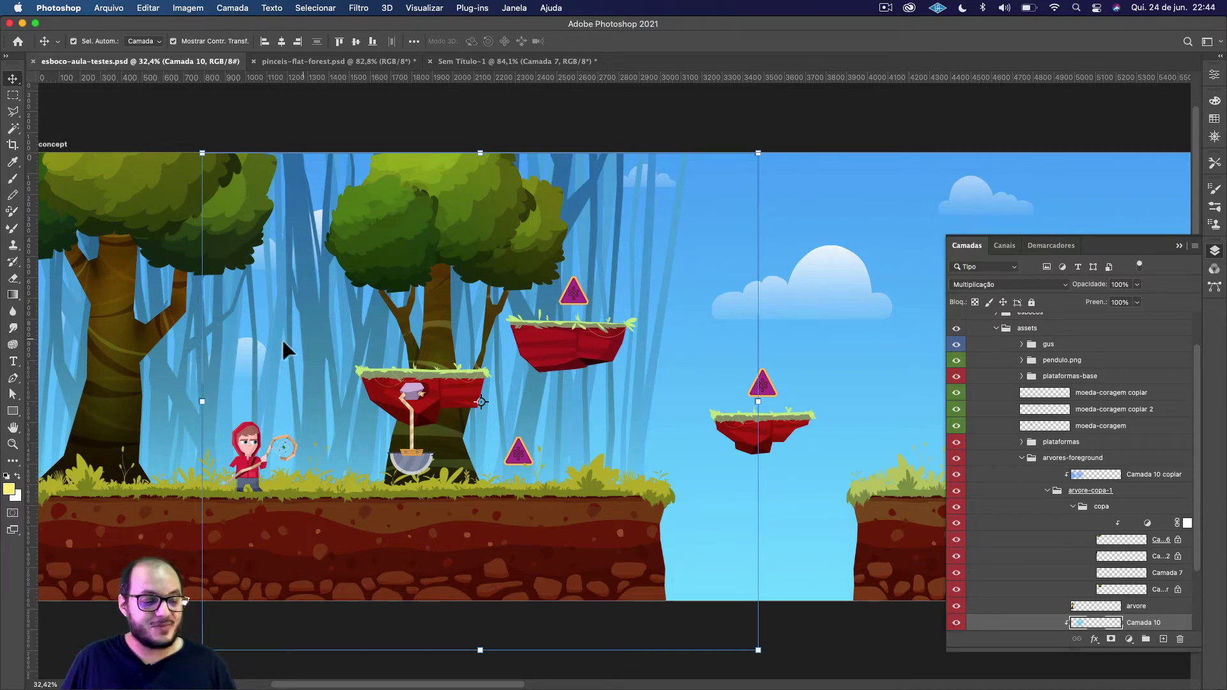
pyautogui.click(517, 60)
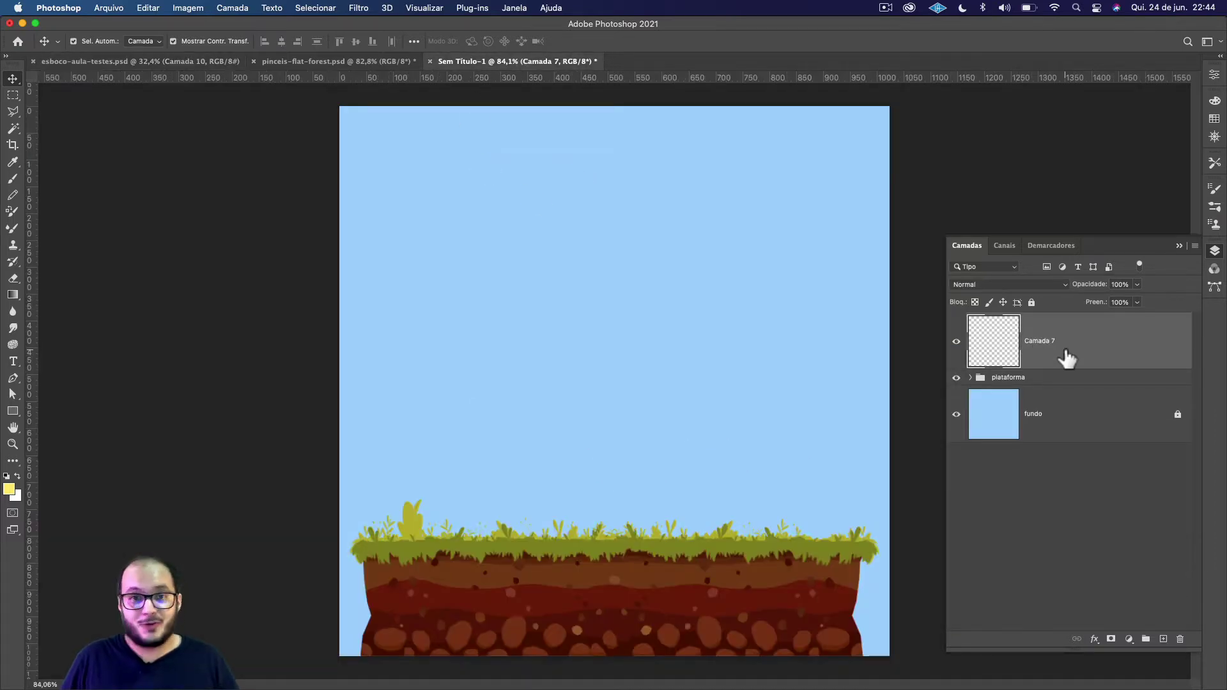
# Step: Browse the Forest Pack brushes and collapse the Folhagens, Gramas, Moitas, Pedras and Raízes brush folders
pyautogui.click(1214, 206)
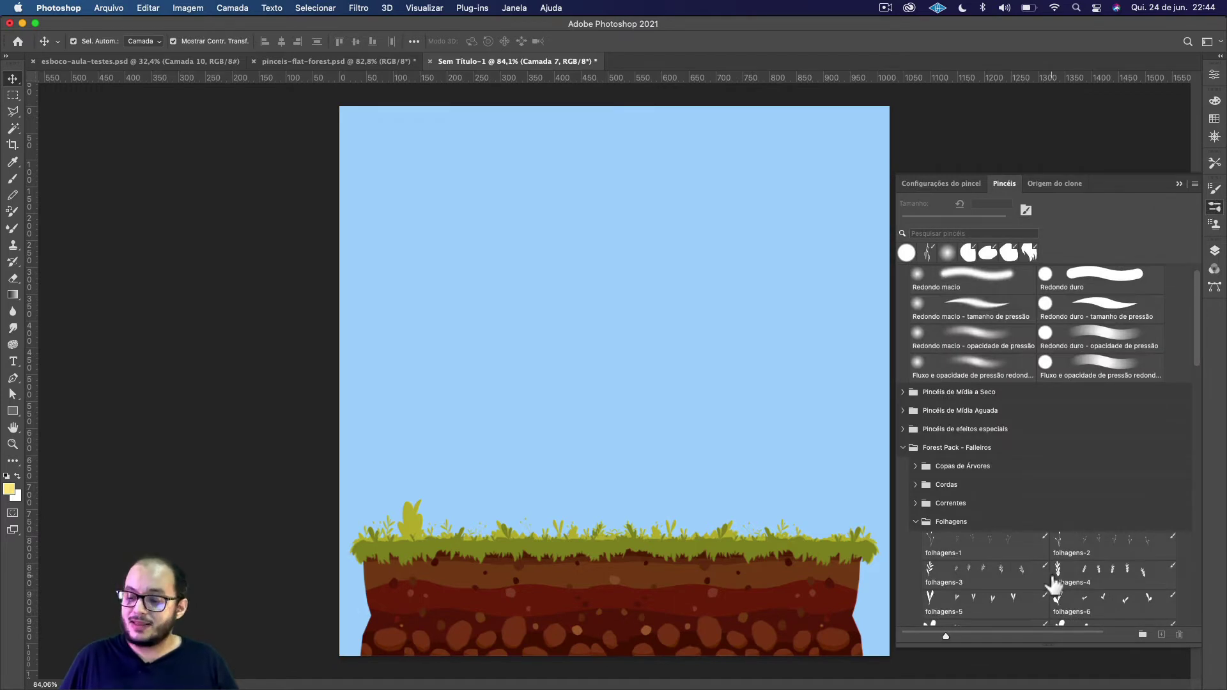
pyautogui.scroll(-10, 1053, 583)
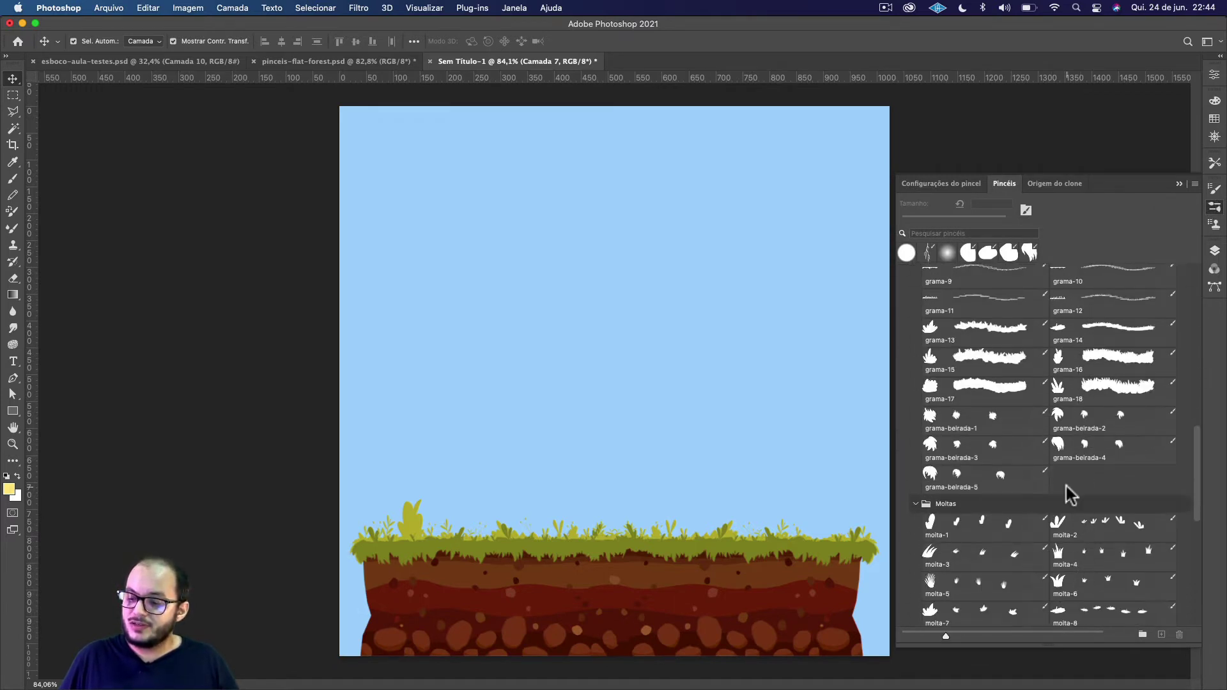
pyautogui.scroll(-5, 1068, 493)
pyautogui.scroll(-5, 1070, 489)
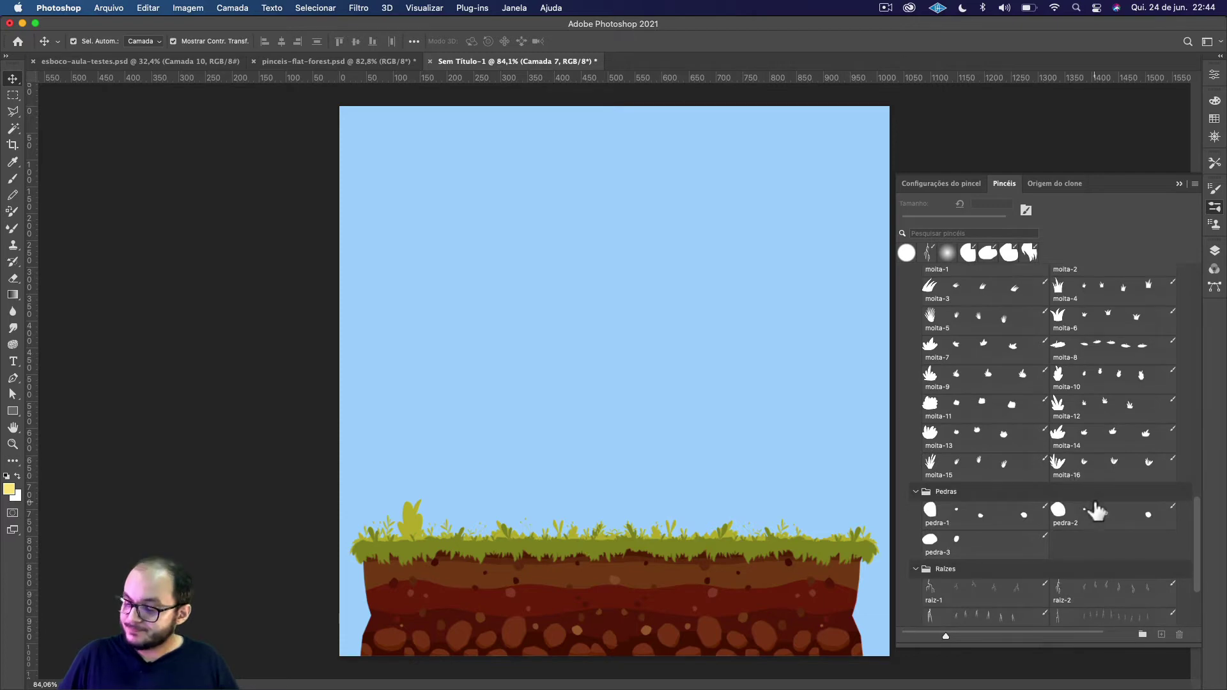
pyautogui.scroll(9, 1095, 509)
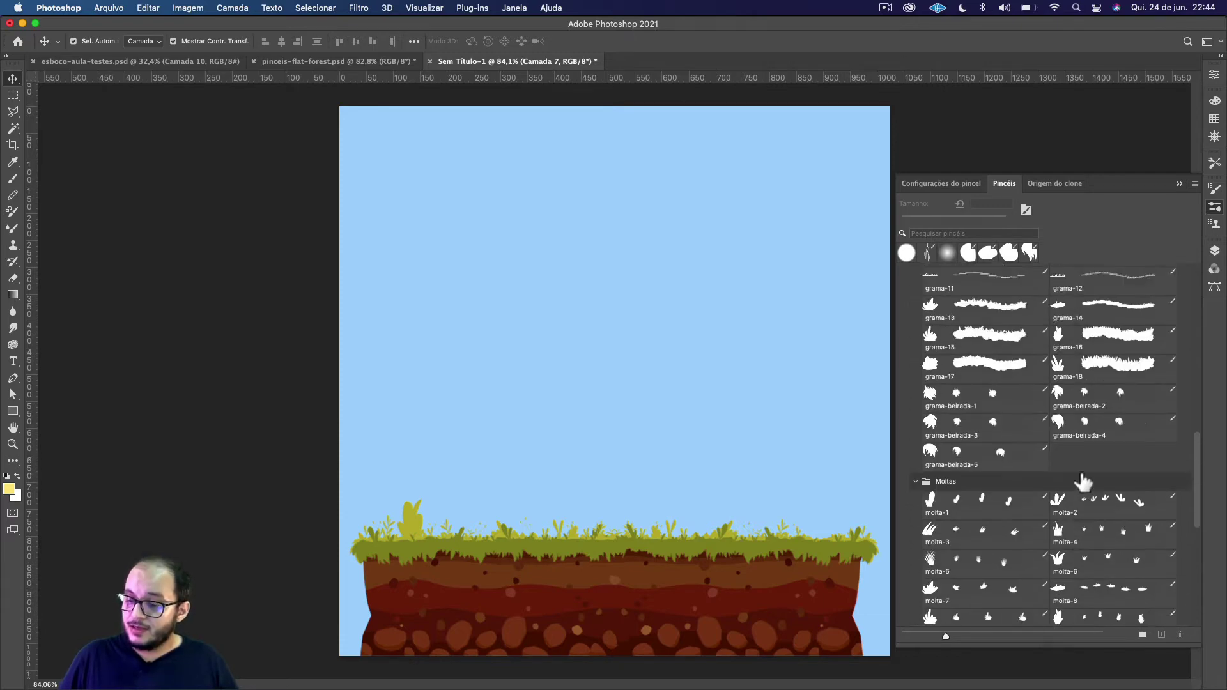
pyautogui.scroll(12, 1082, 479)
pyautogui.scroll(6, 1010, 471)
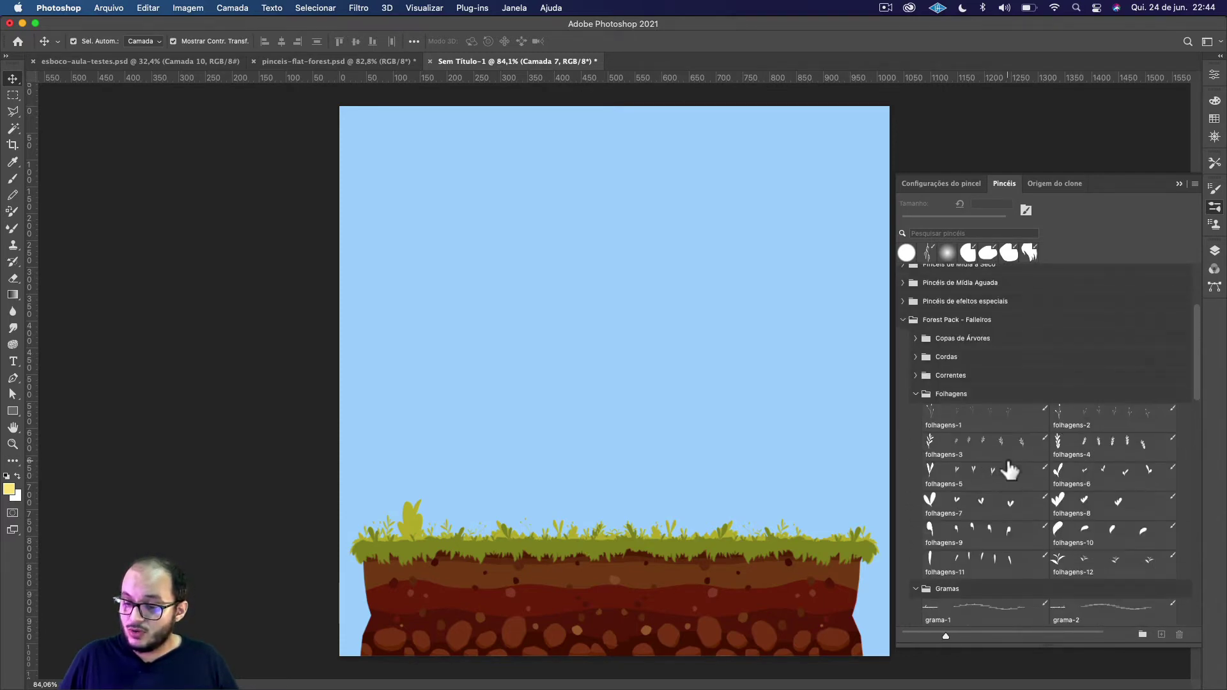
pyautogui.click(916, 394)
pyautogui.click(916, 412)
pyautogui.click(916, 431)
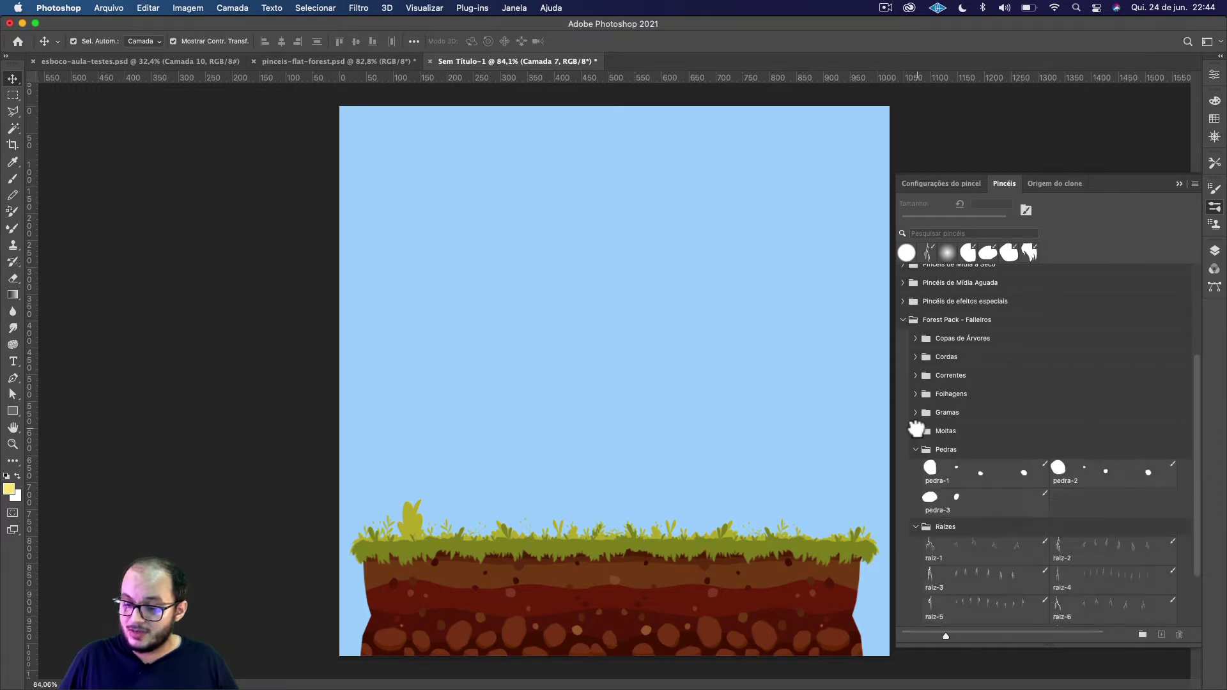
pyautogui.click(915, 449)
pyautogui.click(916, 468)
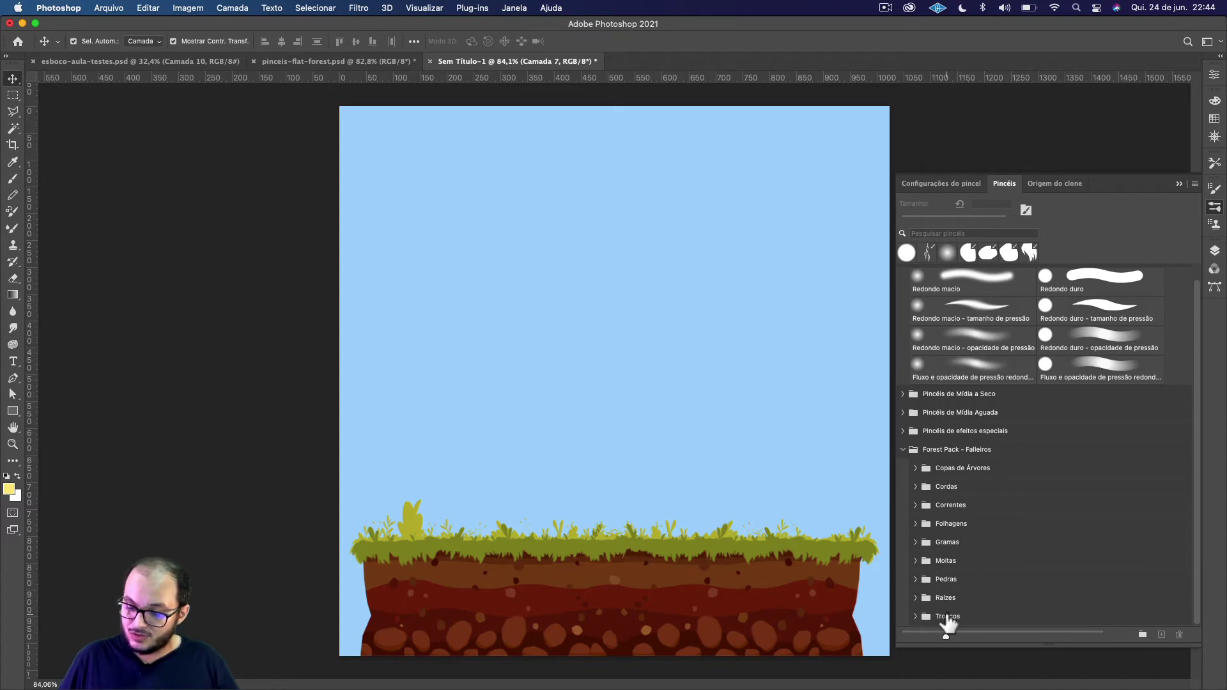
# Step: Choose the arvore-seca-1 trunk brush from the Troncos folder and enlarge it to 900 px
pyautogui.click(916, 616)
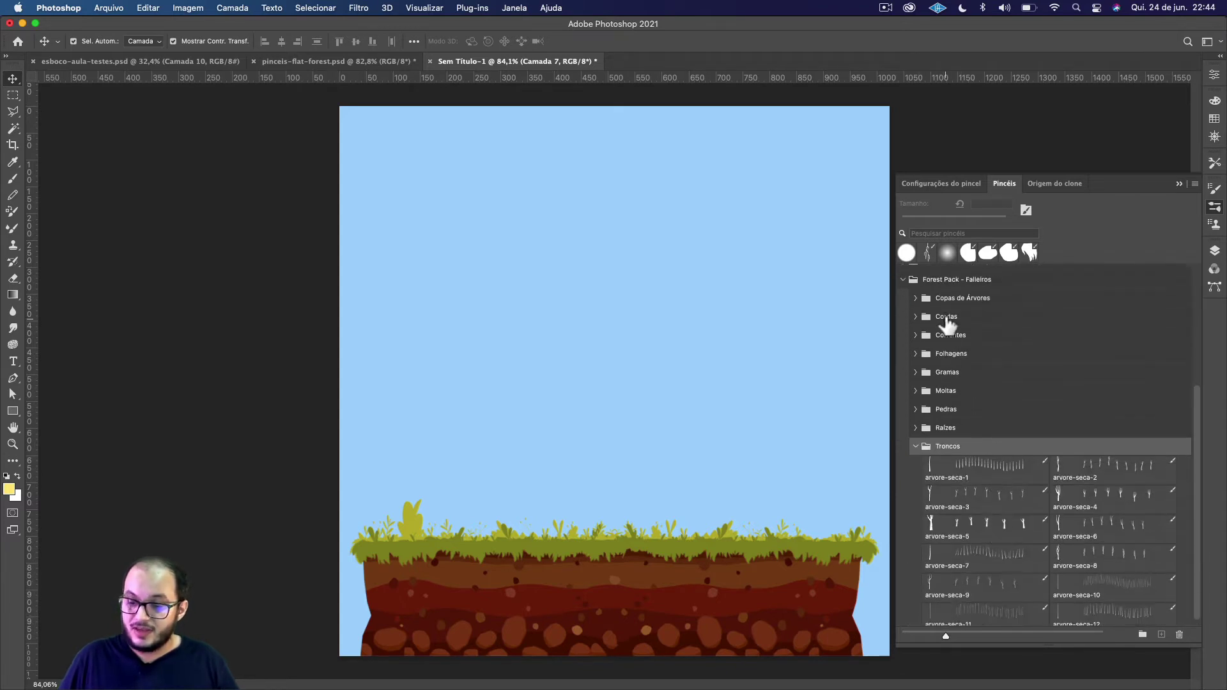
pyautogui.scroll(-1, 1001, 492)
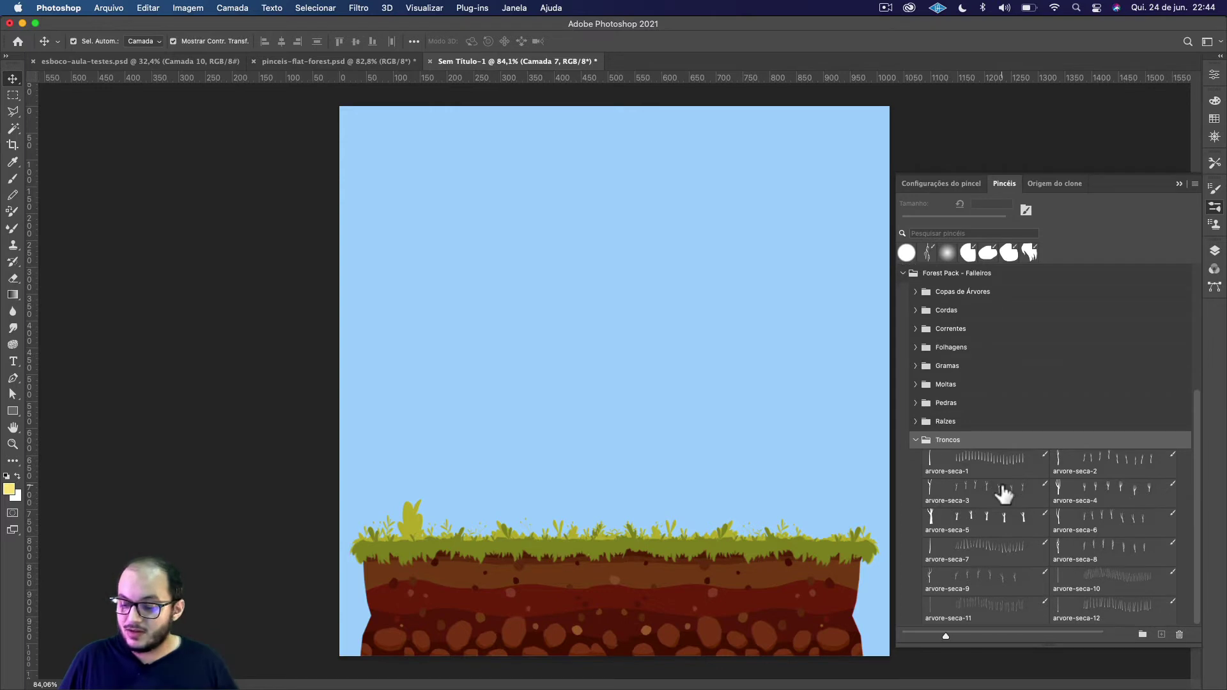
pyautogui.click(964, 457)
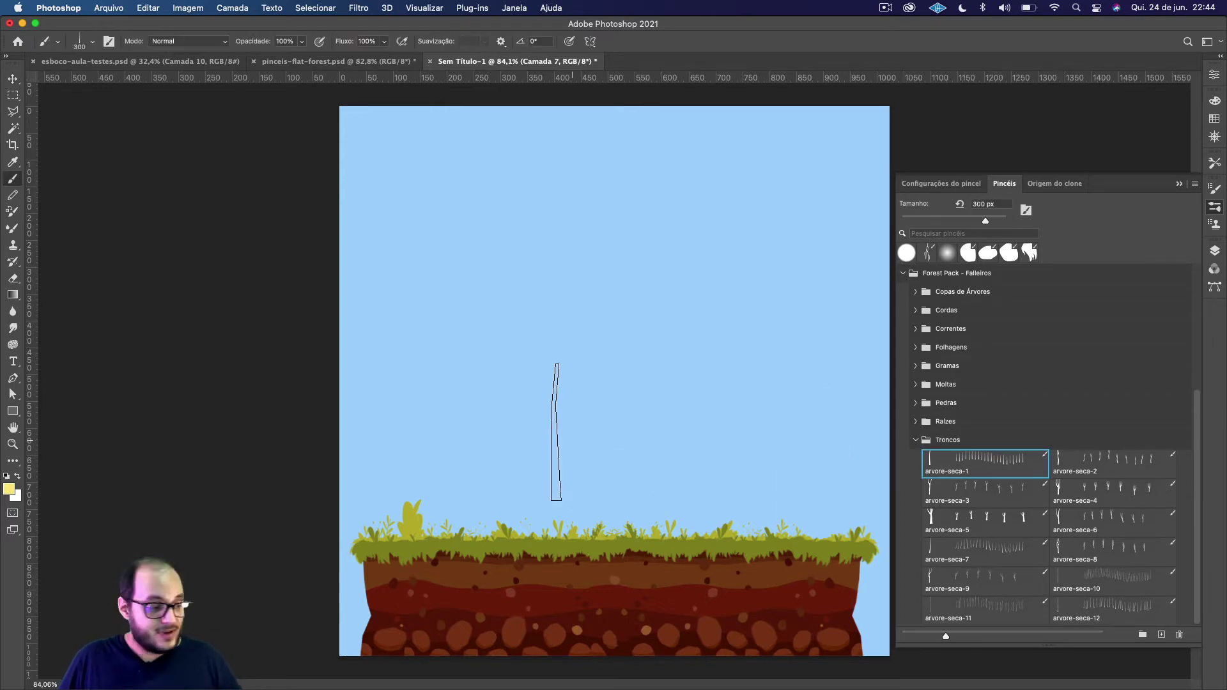
pyautogui.press(']')
pyautogui.press(']')
pyautogui.press(']')
pyautogui.press(']')
pyautogui.press(']')
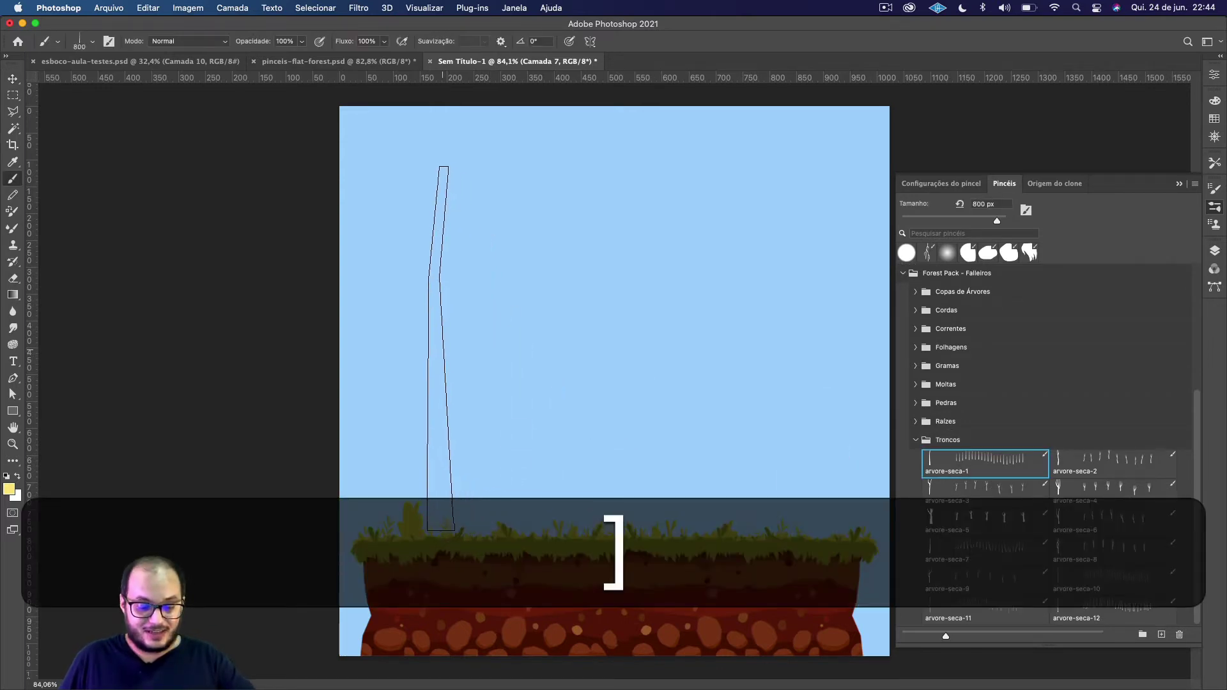
pyautogui.press(']')
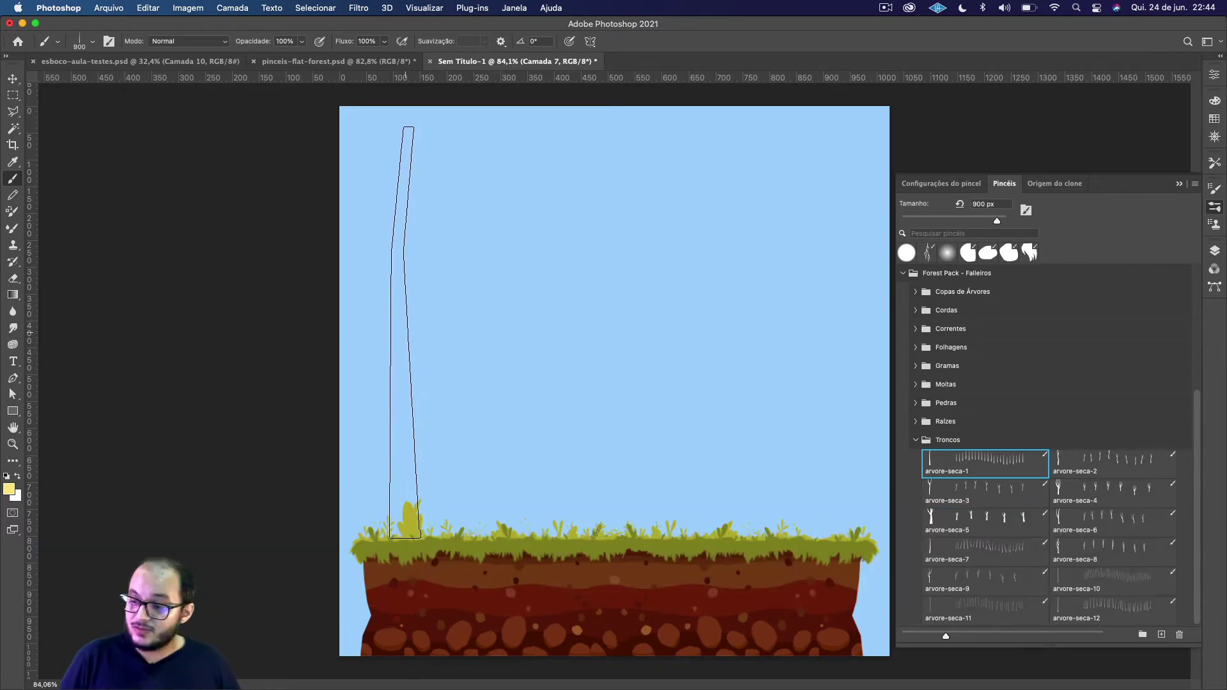
# Step: Bring the layer list back into view and reset the foreground and background colours to default black and white
pyautogui.click(1214, 250)
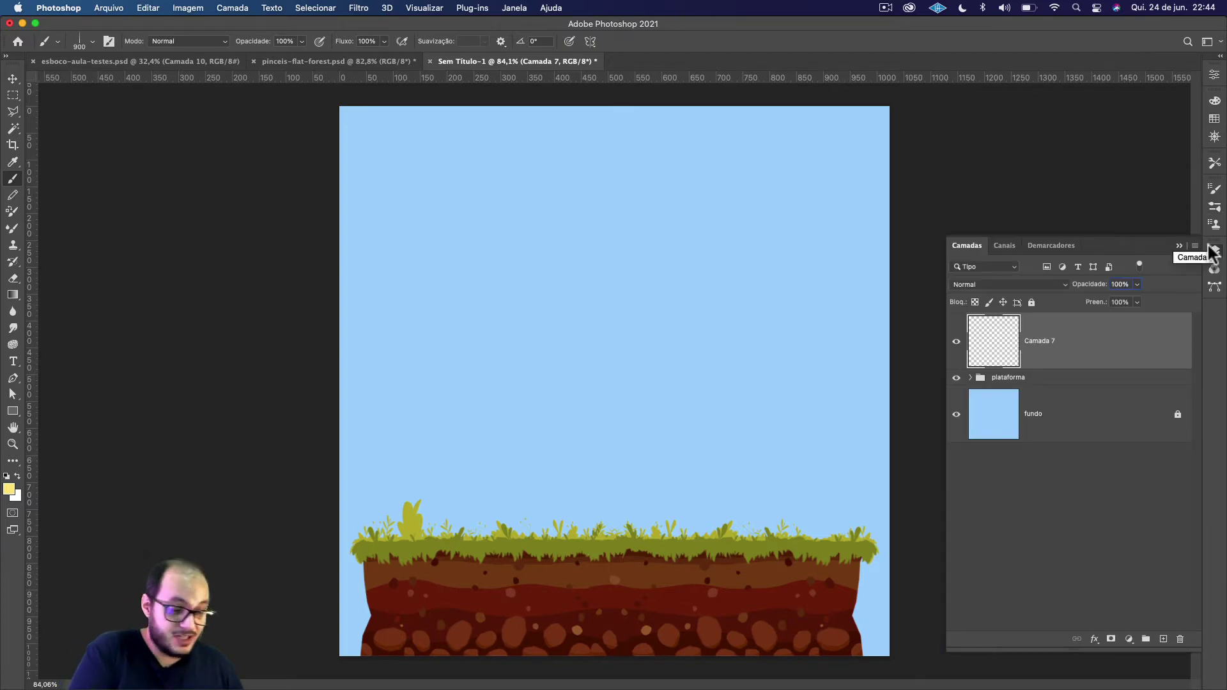
pyautogui.press('d')
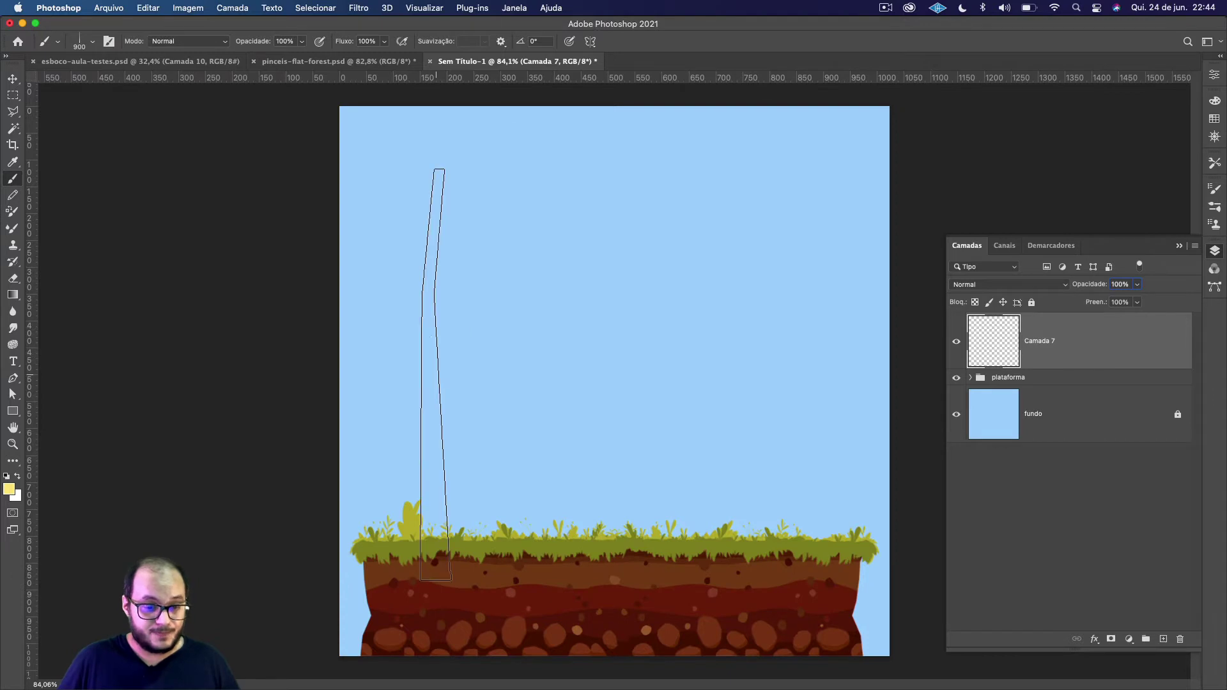
pyautogui.press('d')
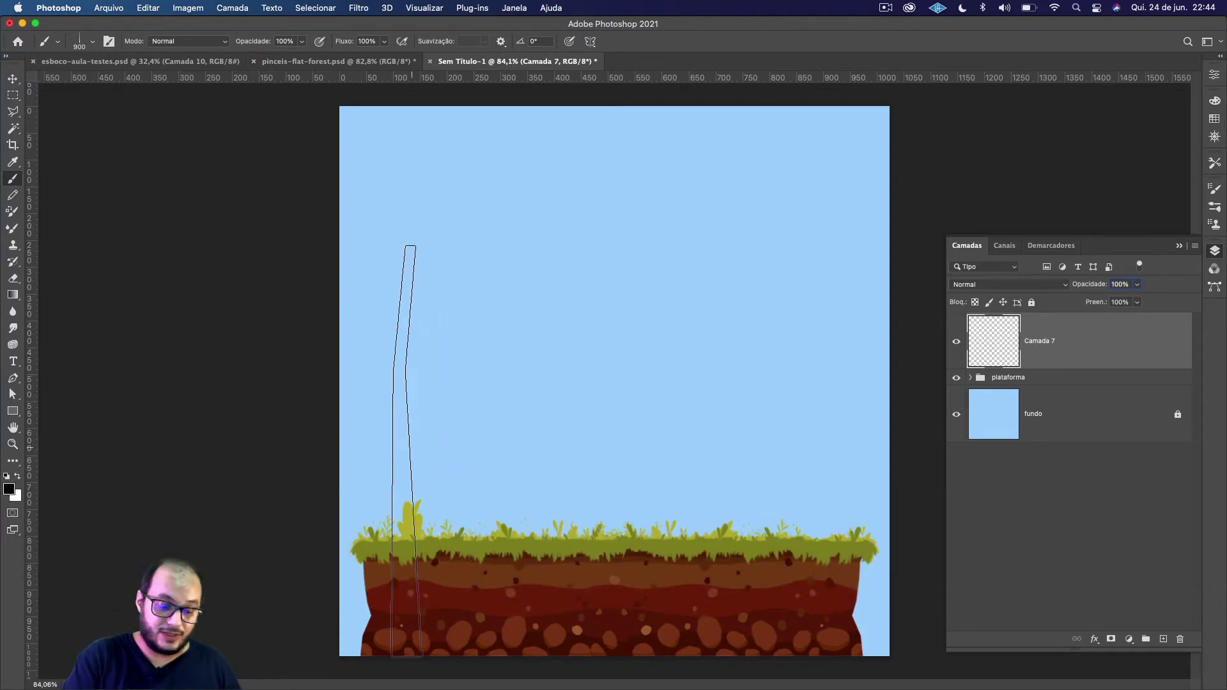
# Step: Try painting a row of tall arvore-seca-1 trunks at 900 px across the platform, and undo all the stamps
pyautogui.click(390, 343)
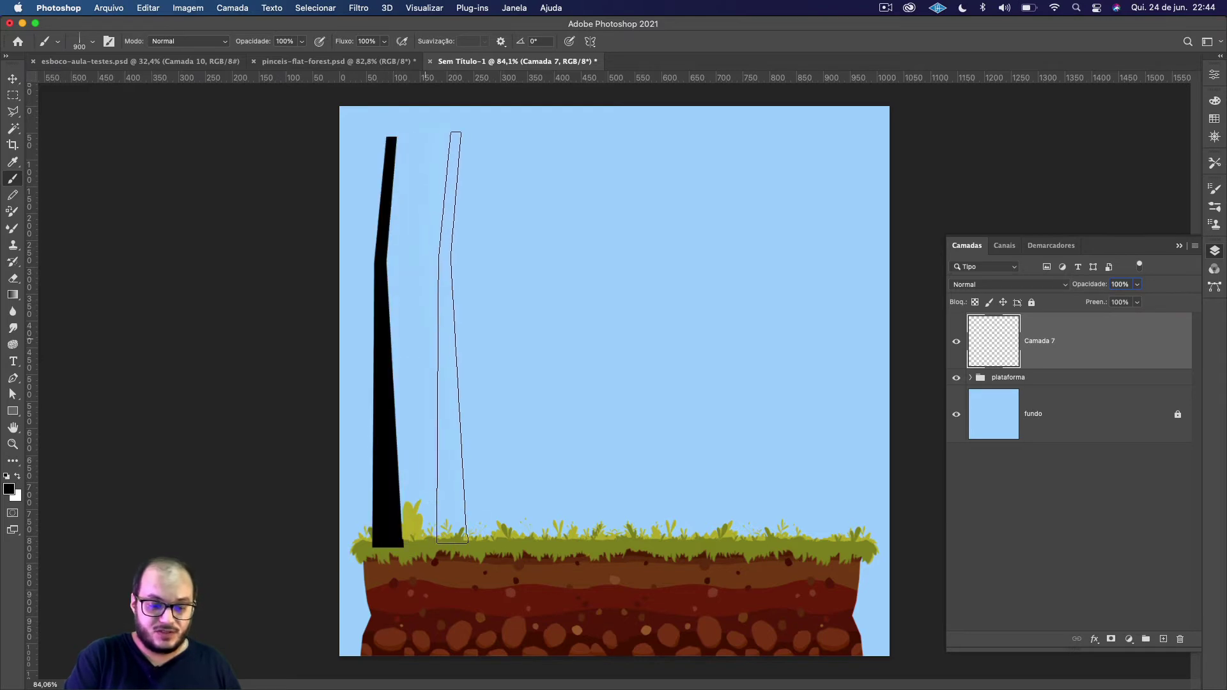
pyautogui.click(549, 357)
pyautogui.click(682, 377)
pyautogui.click(834, 381)
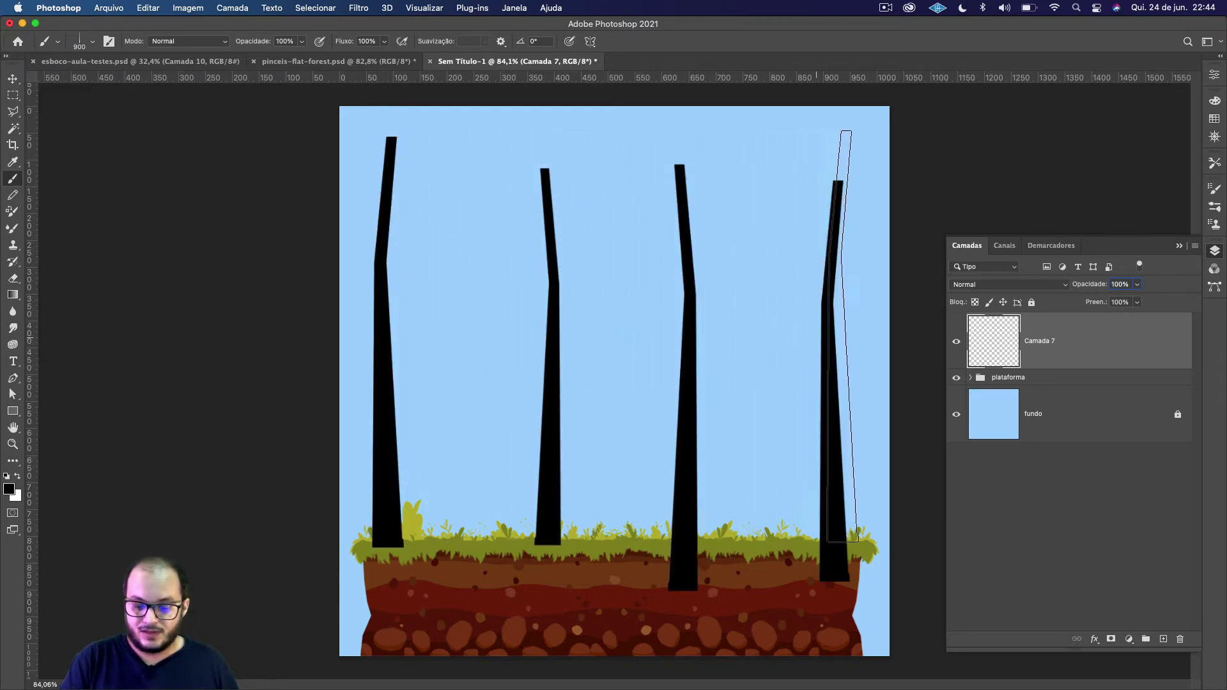
pyautogui.click(701, 339)
pyautogui.moveTo(577, 336); pyautogui.dragTo(447, 340)
pyautogui.press('super+z')
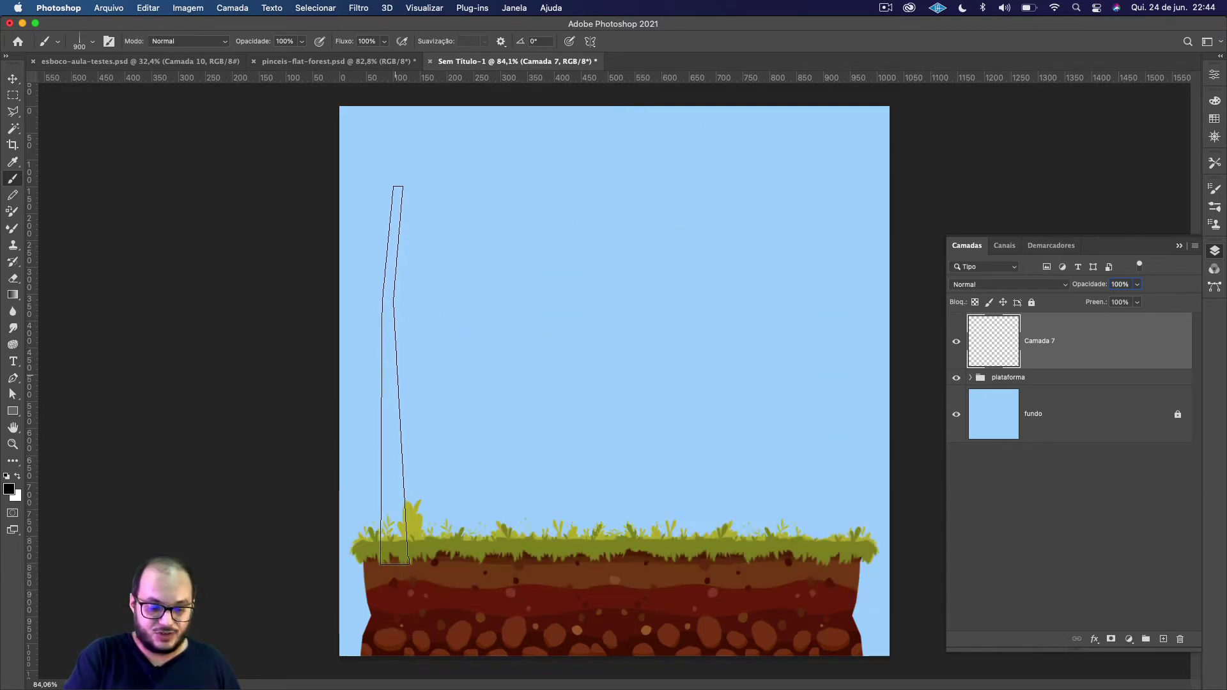
# Step: Reduce the arvore-seca-1 brush to 600 px and paint eight straight trunks at varied heights across the platform
pyautogui.press('[')
pyautogui.press('[')
pyautogui.press('[')
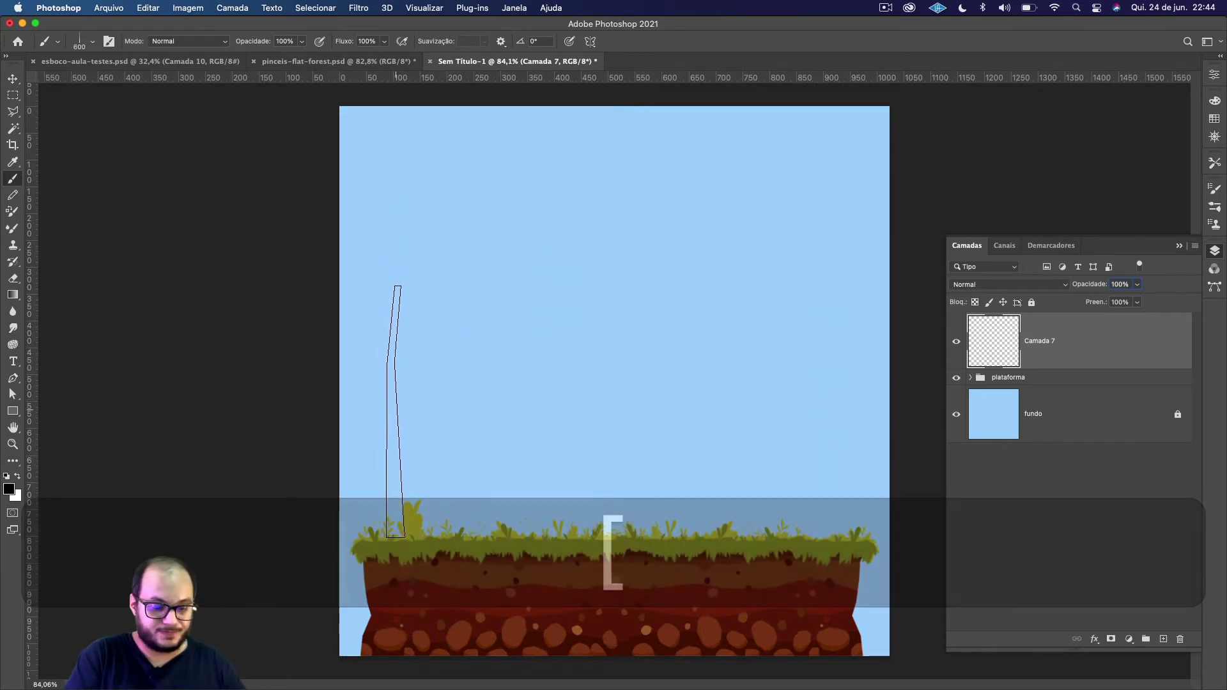
pyautogui.moveTo(394, 418); pyautogui.dragTo(822, 419)
pyautogui.moveTo(759, 454)
pyautogui.mouseDown()
pyautogui.moveTo(670, 452)
pyautogui.moveTo(627, 467)
pyautogui.moveTo(442, 461)
pyautogui.mouseUp()
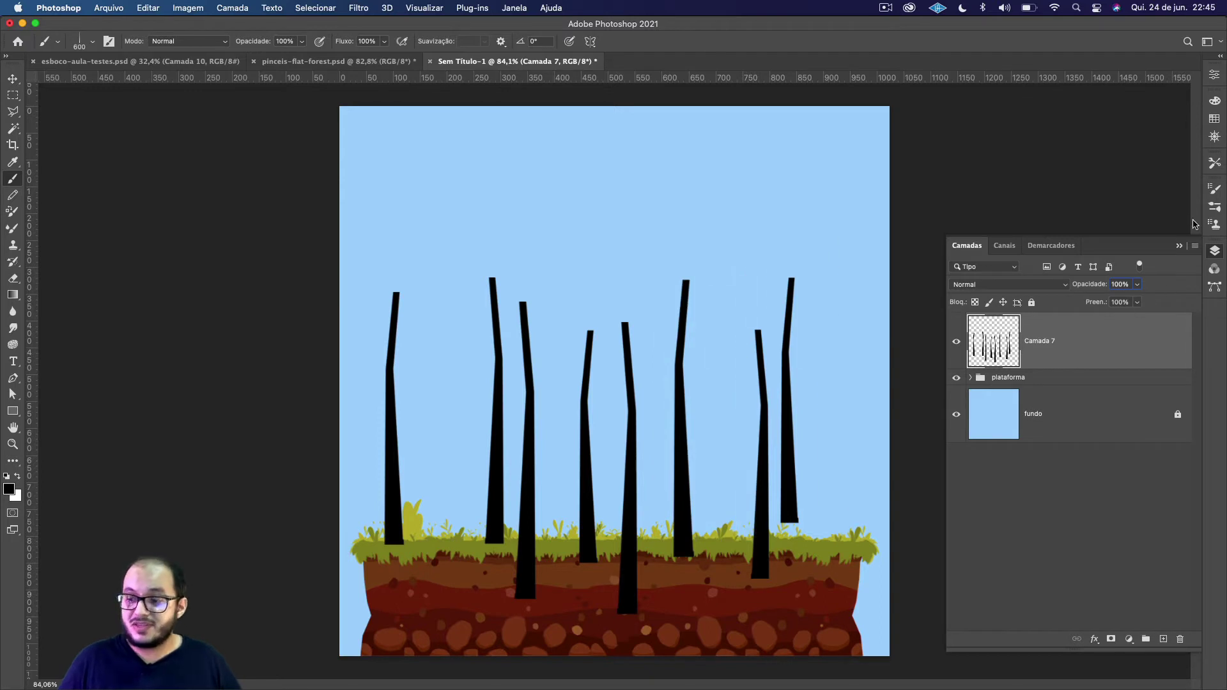
# Step: With the arvore-seca-2 brush, add a forked trunk at 600 px on the platform's right part and one at 400 px near its left end
pyautogui.click(1215, 210)
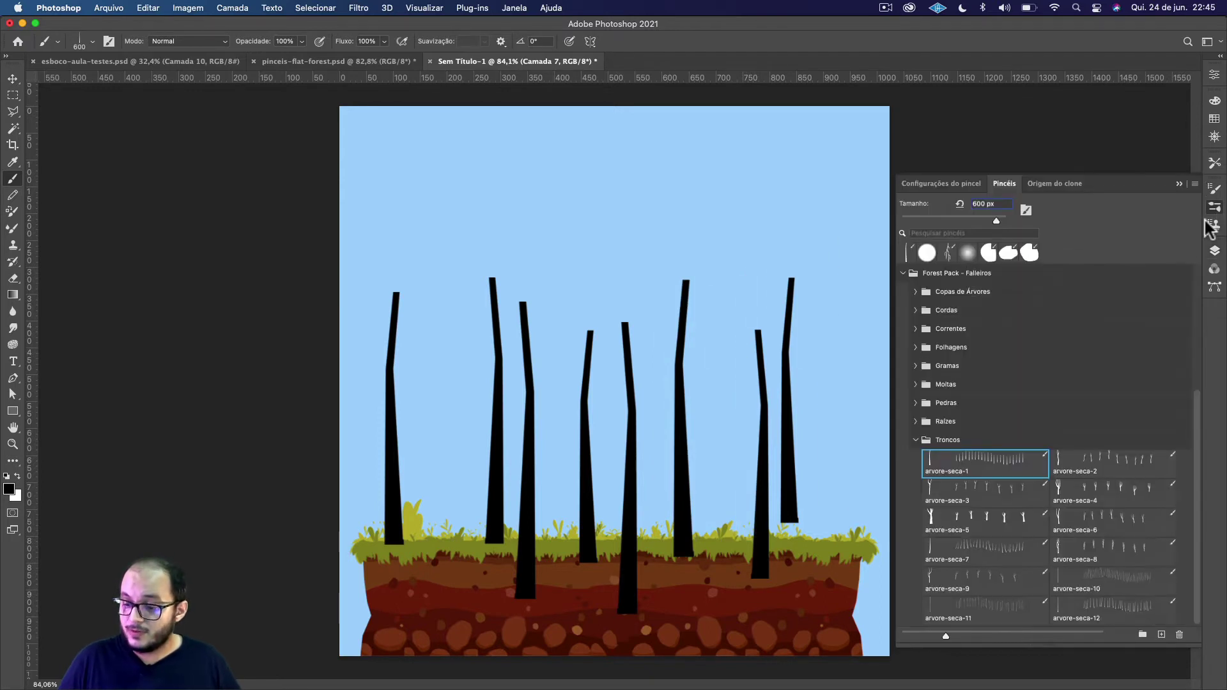
pyautogui.click(1085, 471)
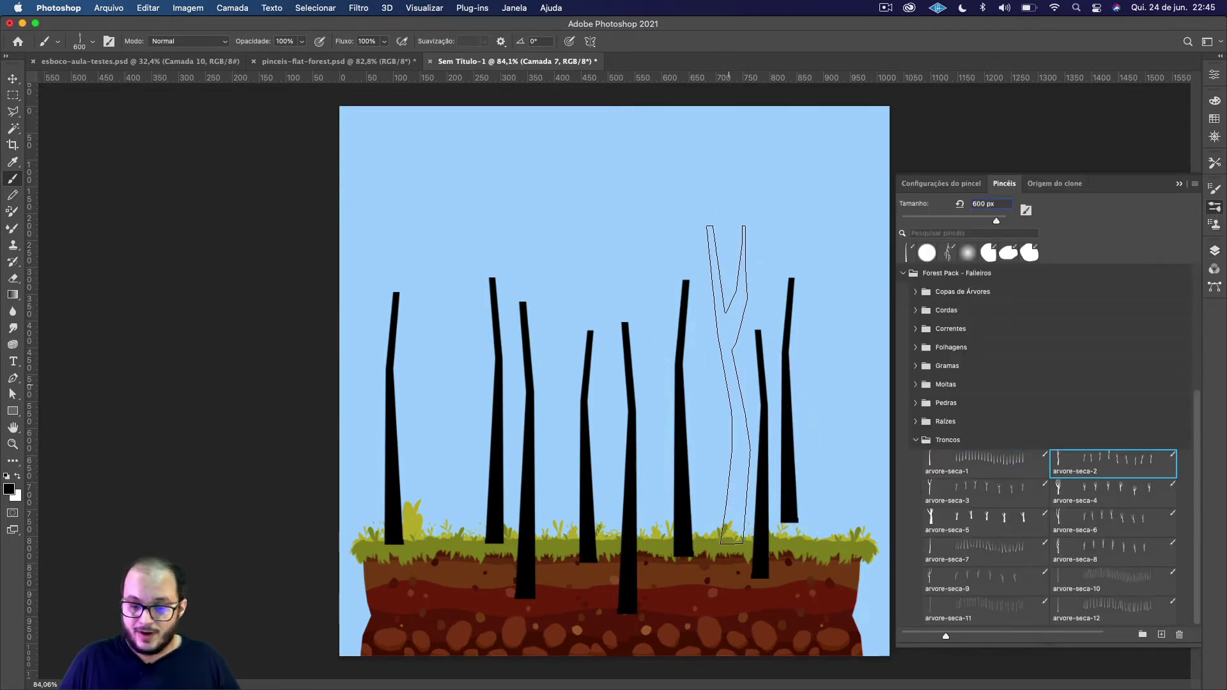
pyautogui.click(728, 385)
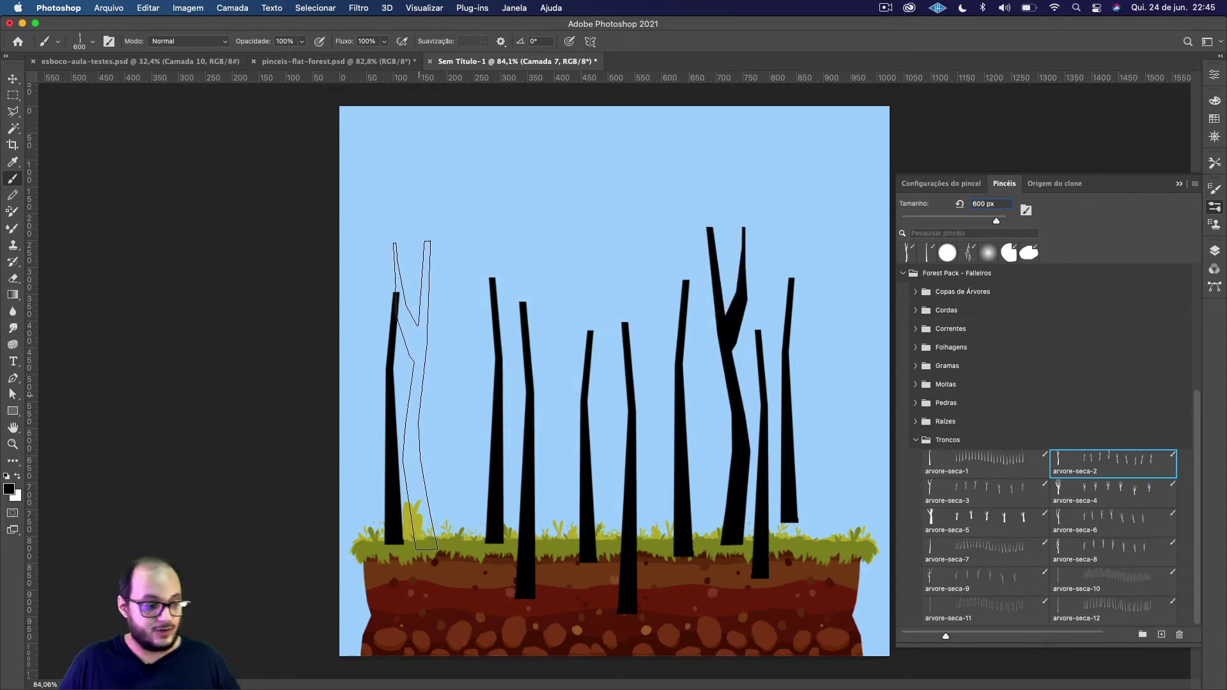
pyautogui.press('[')
pyautogui.press('[')
pyautogui.click(427, 439)
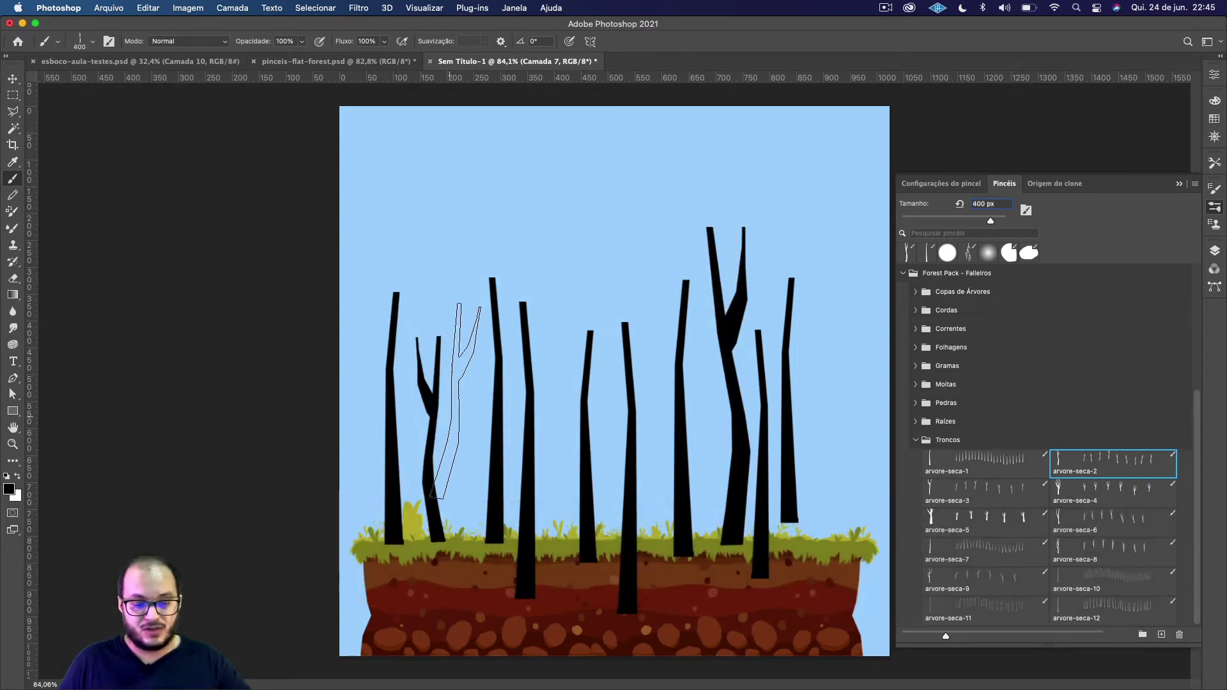
# Step: Paint three small forked trunks among the others with the arvore-seca-3 brush at 400 px
pyautogui.click(996, 496)
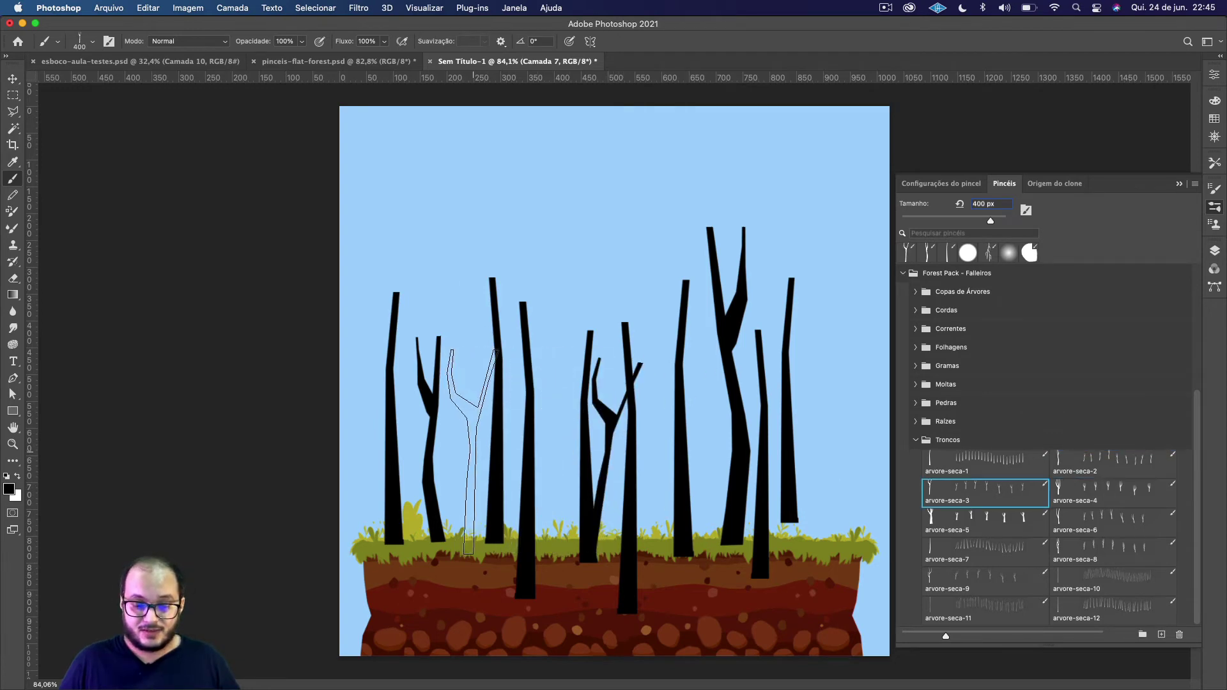
pyautogui.click(502, 448)
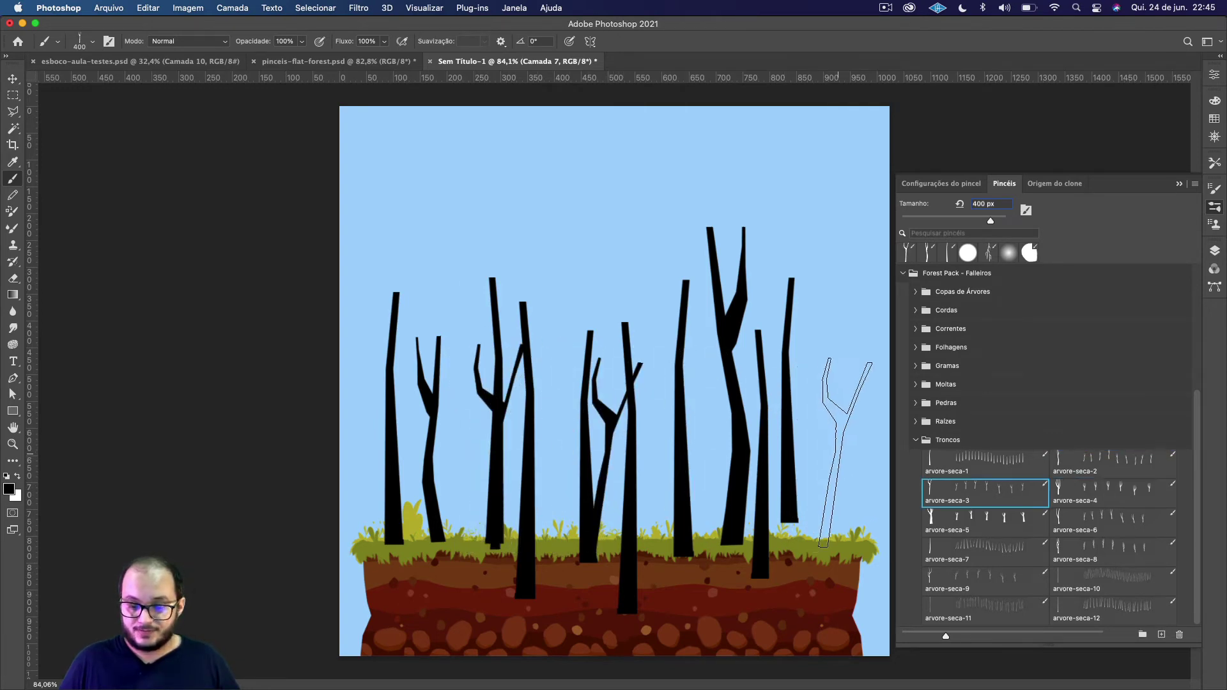
pyautogui.click(847, 454)
# Step: Enlarge the arvore-seca-6 brush to 800 px and paint two big forked trunks, one on each half of the platform
pyautogui.click(1094, 518)
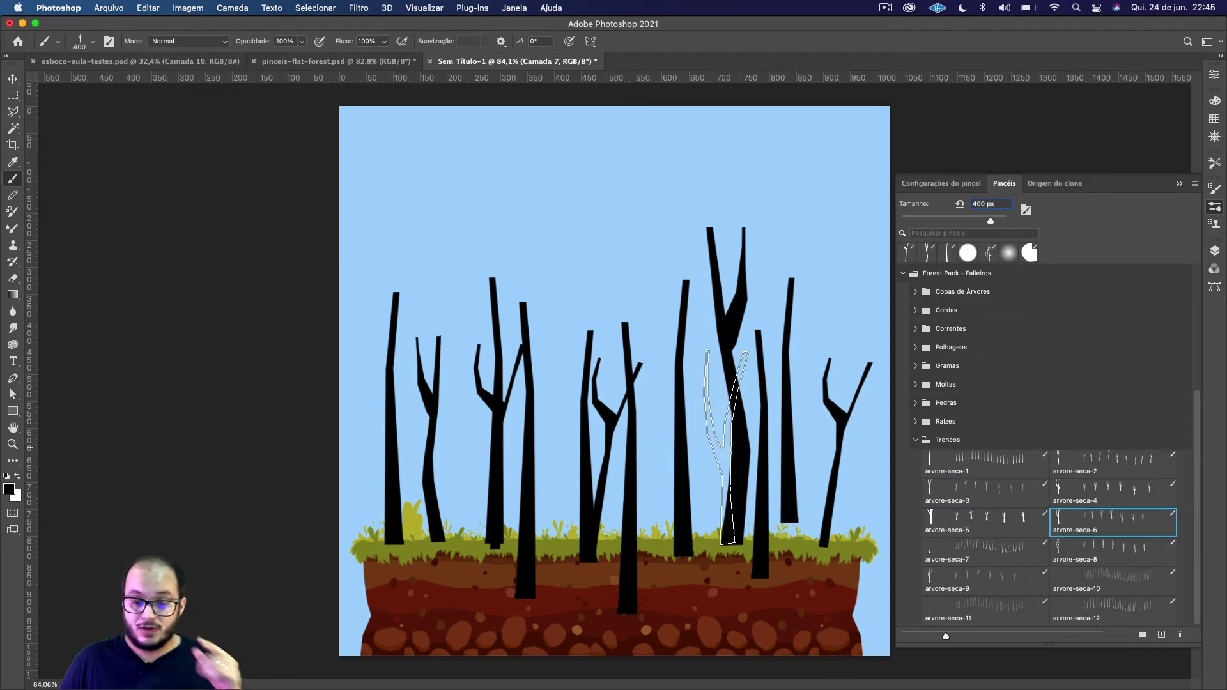
pyautogui.press(']')
pyautogui.press(']')
pyautogui.press(']')
pyautogui.press(']')
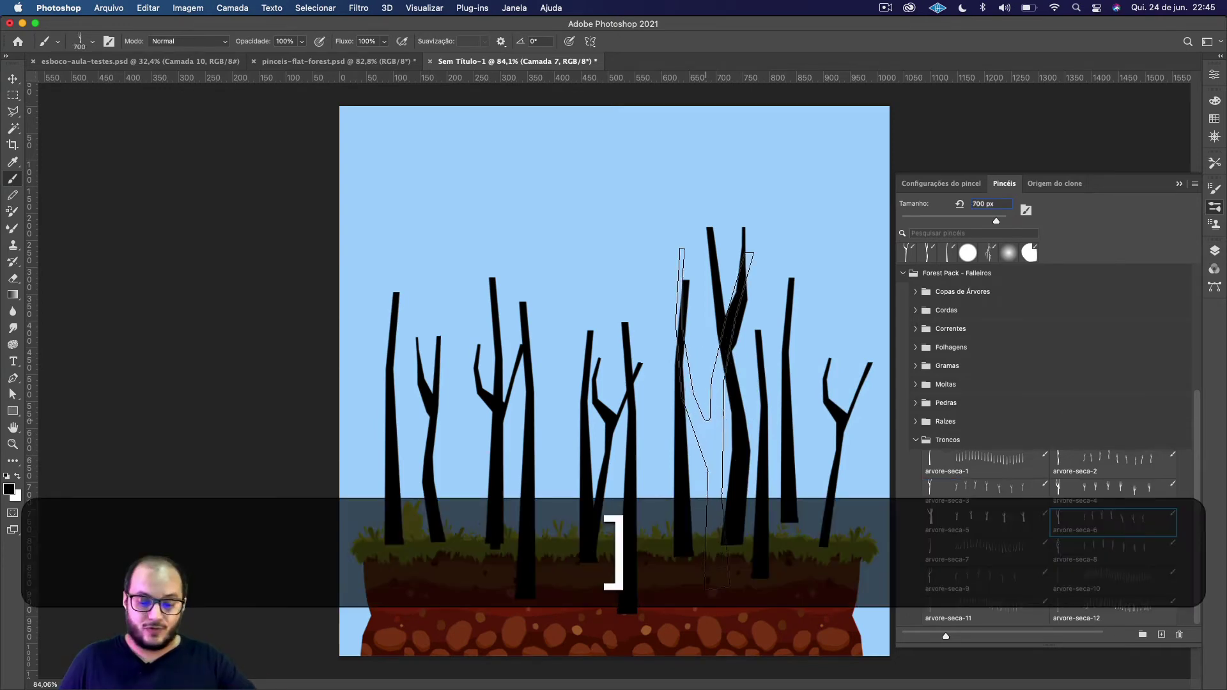
pyautogui.click(695, 361)
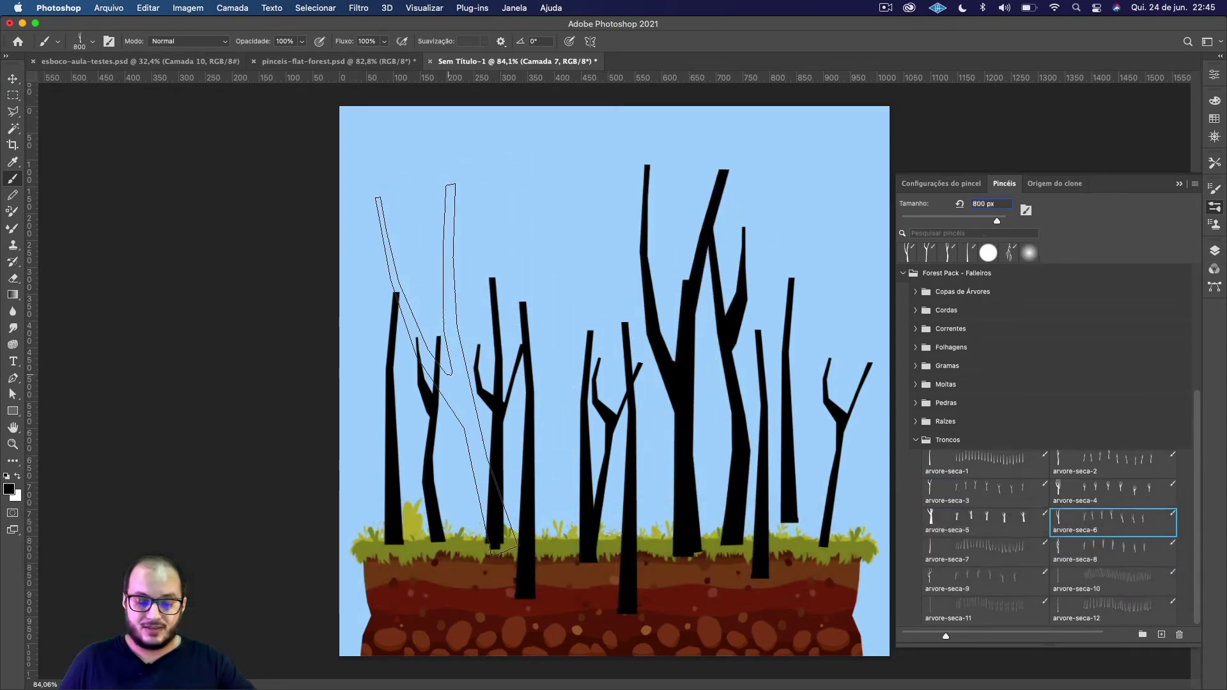
pyautogui.click(446, 370)
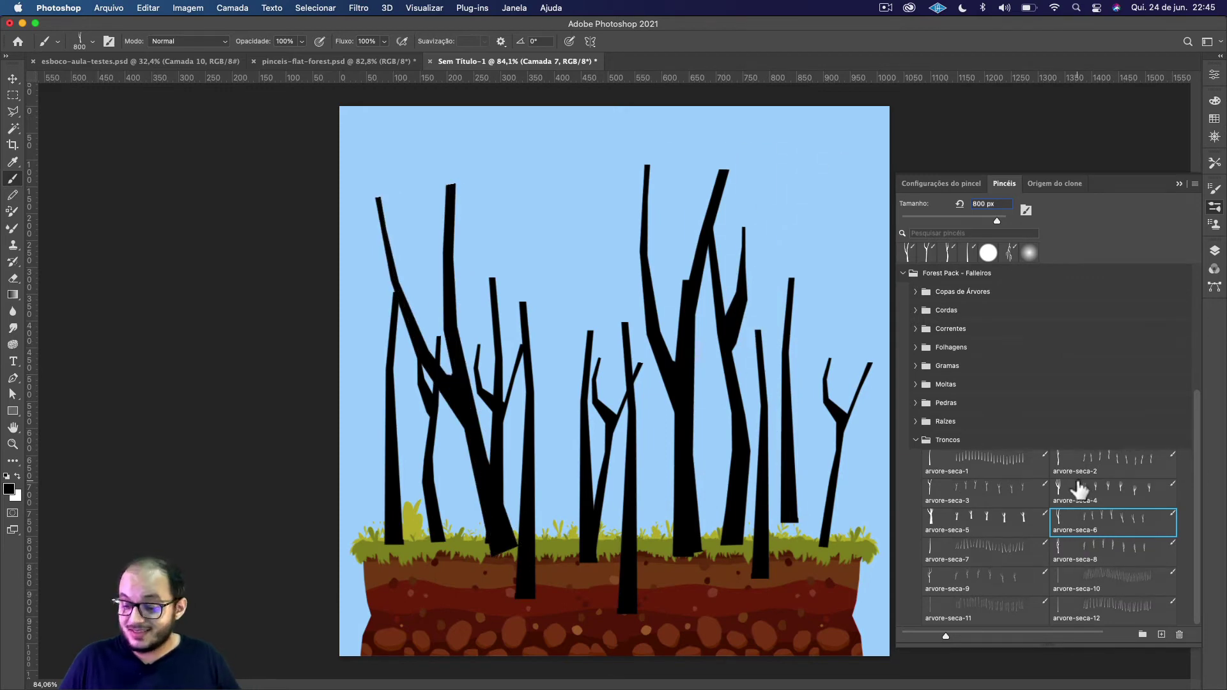
# Step: Fill the gaps across the whole forest with slender trunks using the arvore-seca-7 brush at 800 px
pyautogui.click(991, 546)
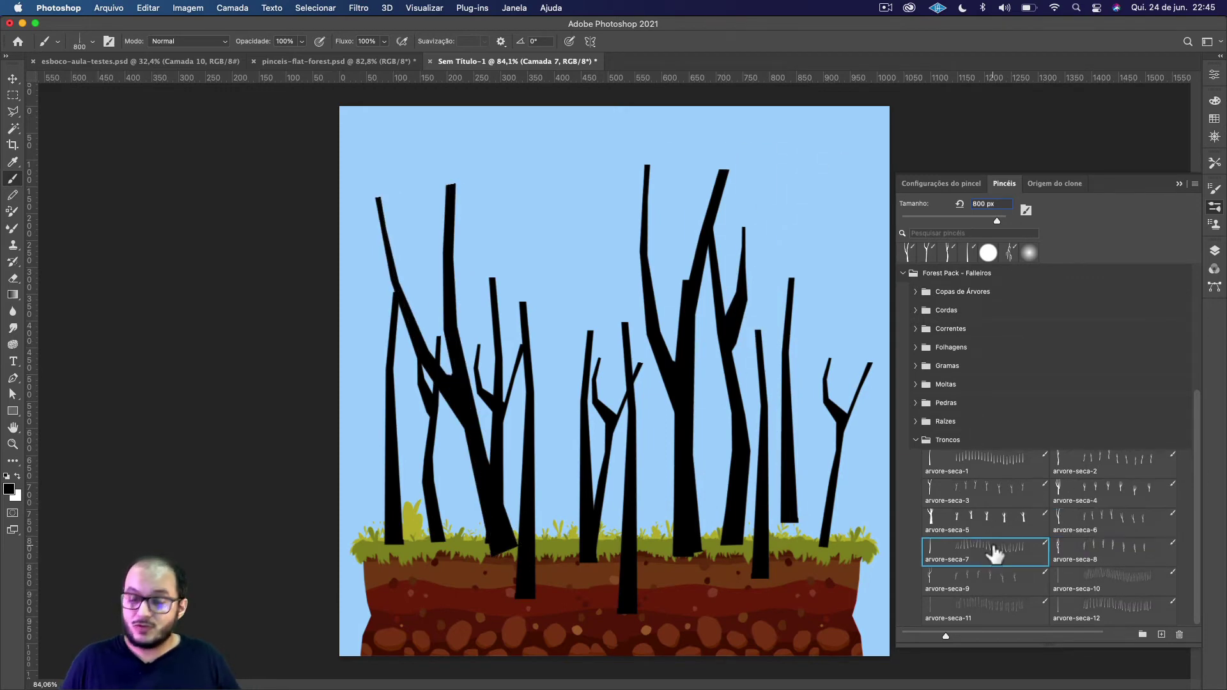
pyautogui.click(417, 377)
pyautogui.moveTo(502, 370); pyautogui.dragTo(553, 448)
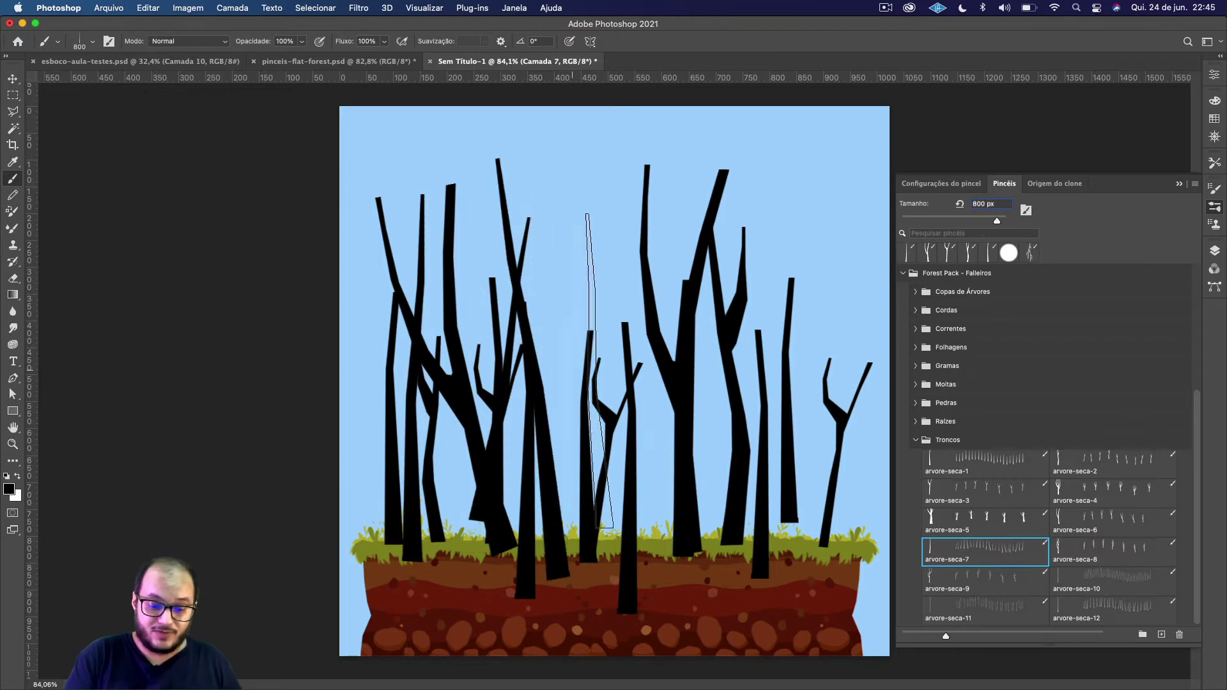
pyautogui.click(575, 404)
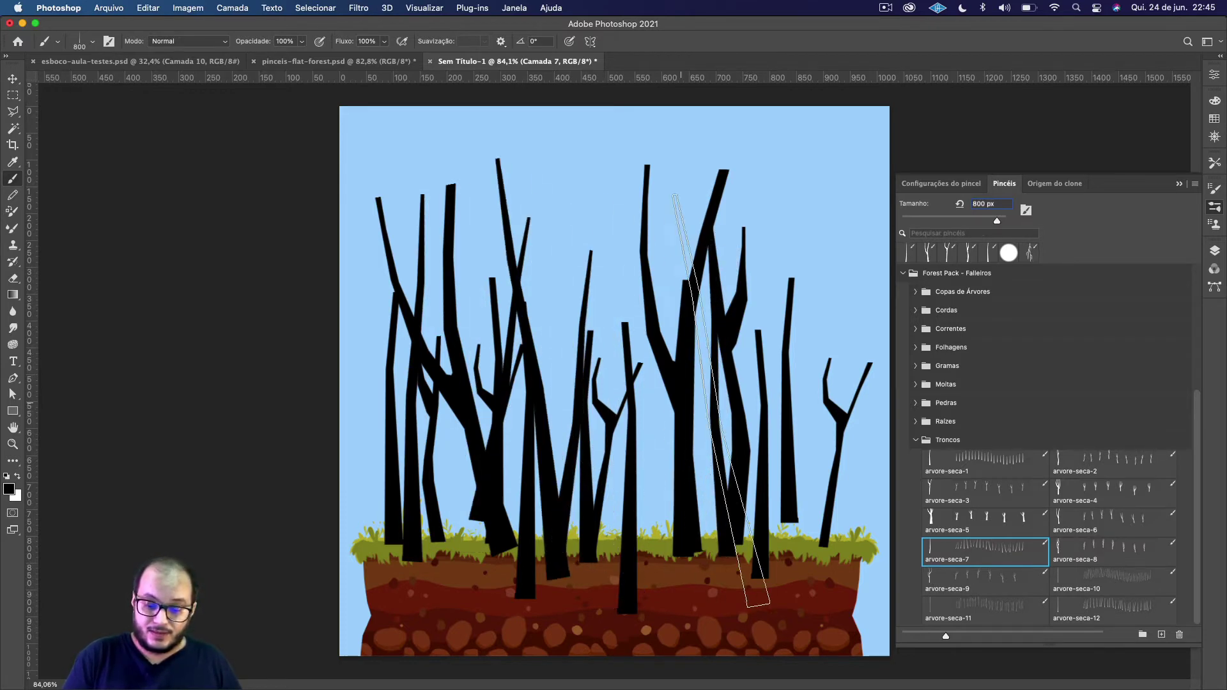
pyautogui.click(793, 374)
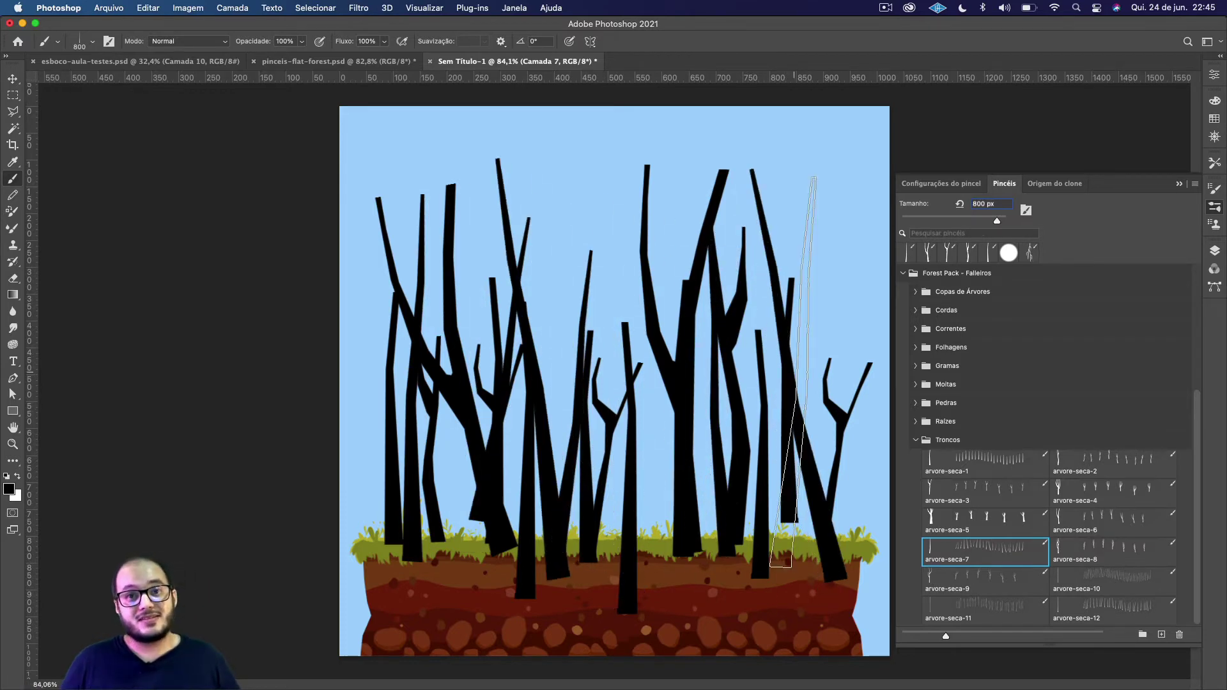
# Step: Place the trunk layer Camada 7 beneath the plataforma group, outside it, so the platform covers the trunk bases
pyautogui.click(1215, 252)
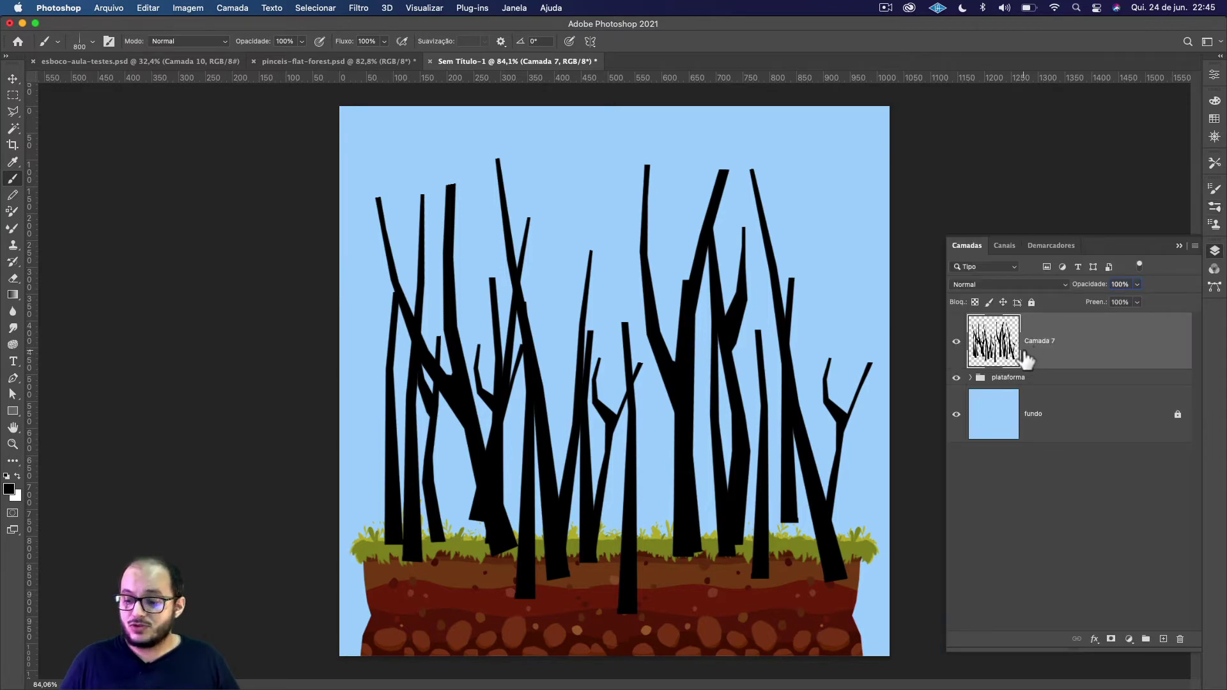
pyautogui.moveTo(1023, 361); pyautogui.dragTo(1022, 379)
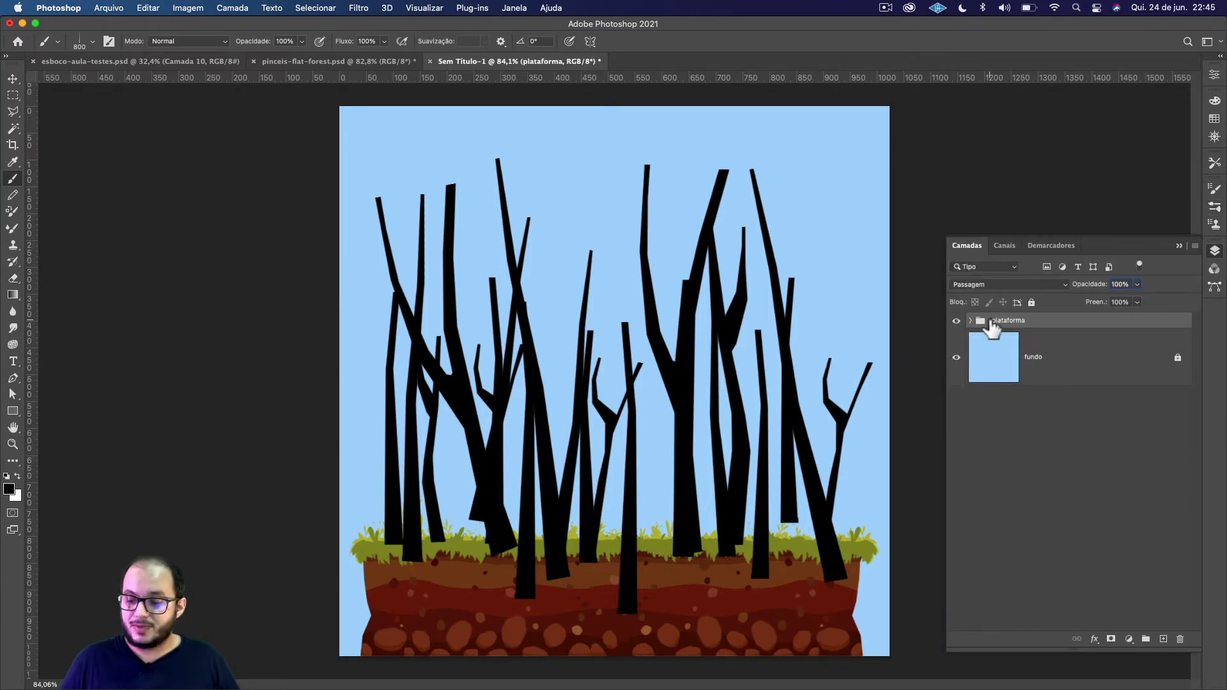
pyautogui.press('super+z')
pyautogui.moveTo(992, 329); pyautogui.dragTo(1004, 386)
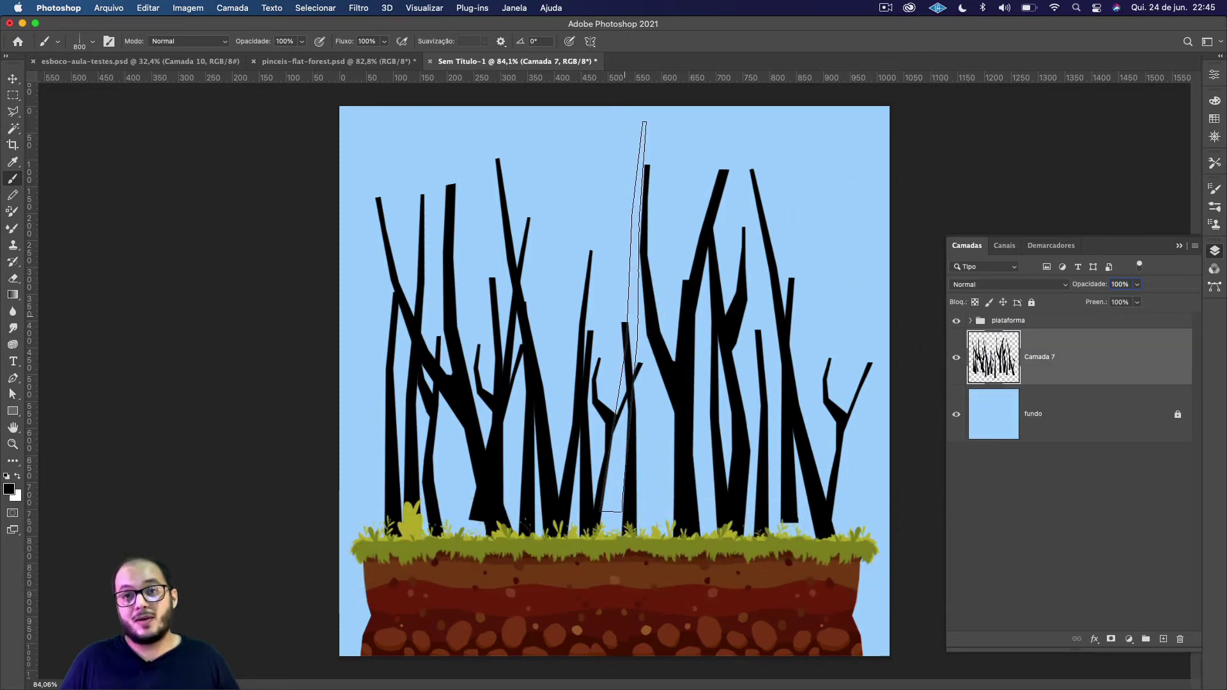
# Step: Shift the trunks down behind the grass and stretch them vertically to about 148% so they extend beyond the canvas's top and bottom edges
pyautogui.press('v')
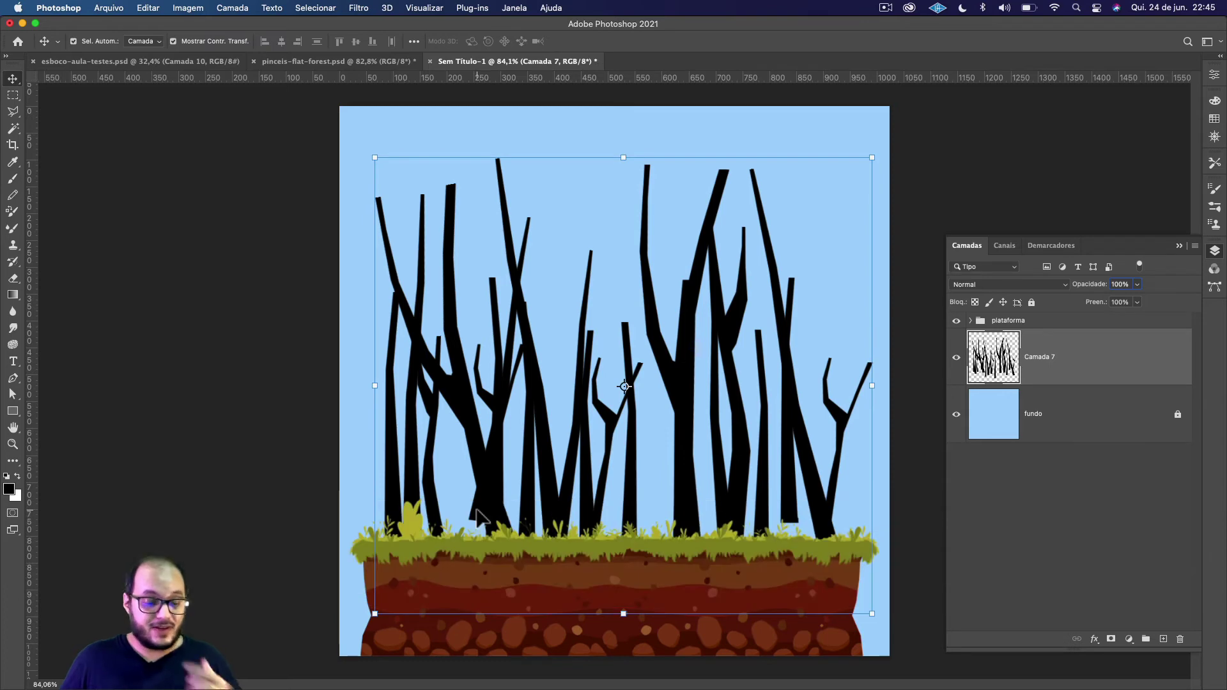
pyautogui.moveTo(479, 517); pyautogui.dragTo(478, 540)
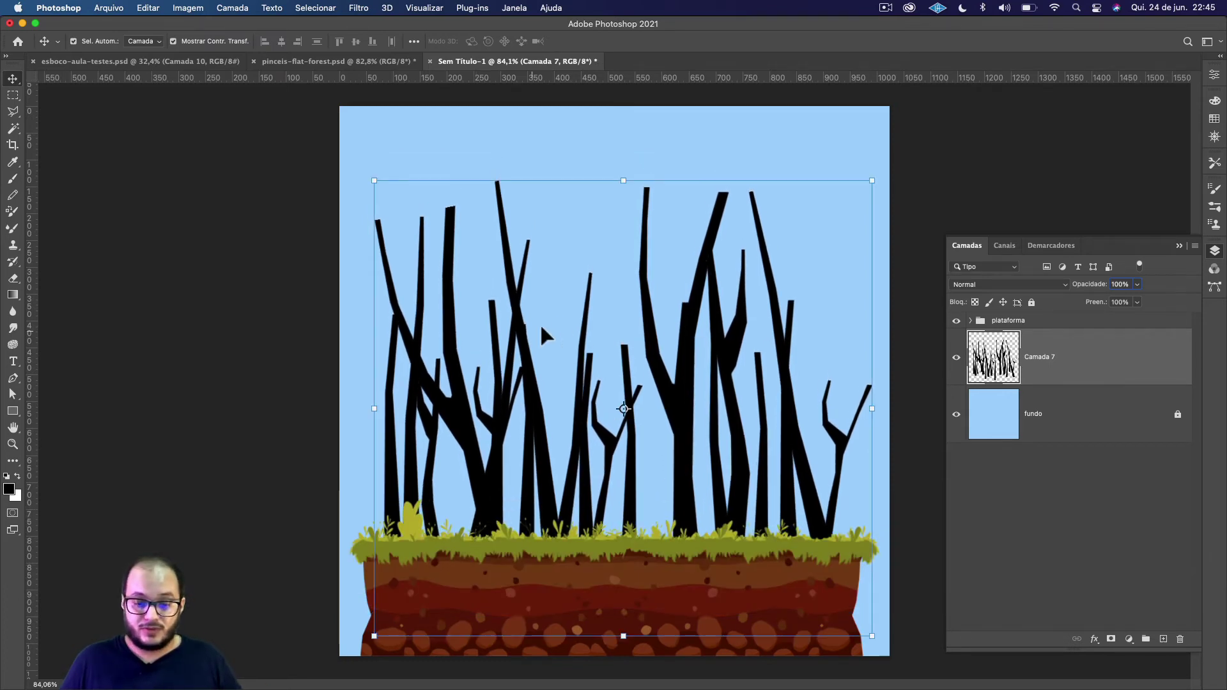
pyautogui.moveTo(622, 182); pyautogui.dragTo(624, 19)
pyautogui.scroll(-3, 624, 275)
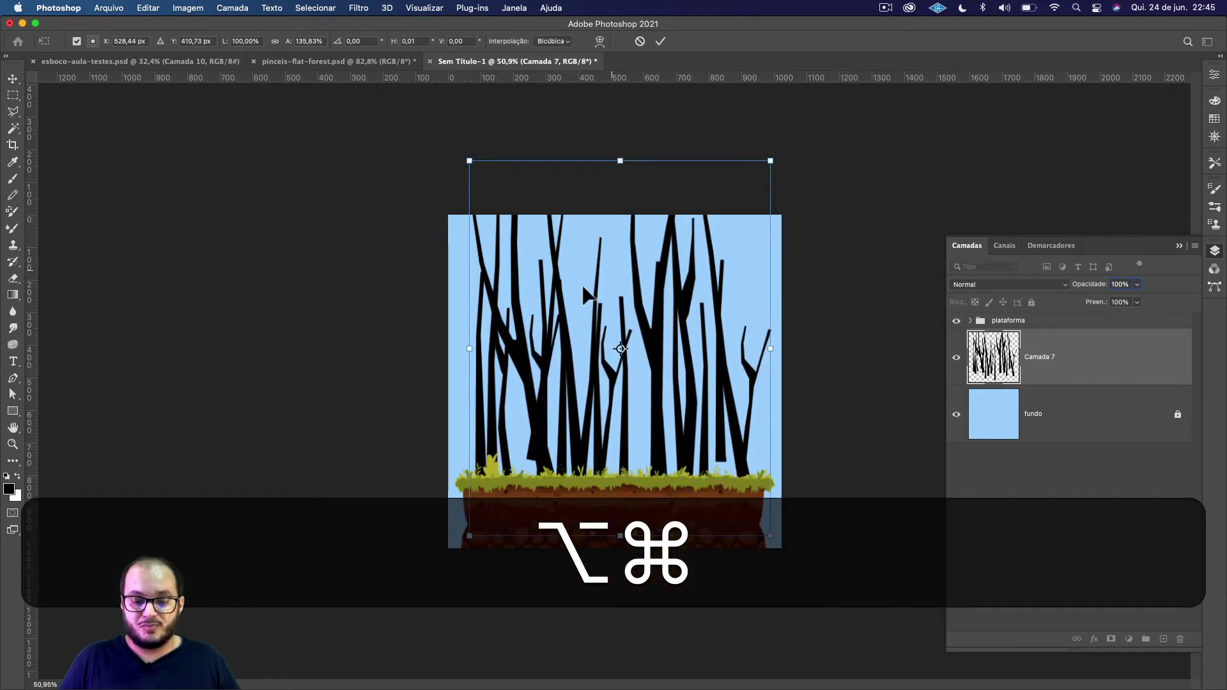
pyautogui.moveTo(691, 535); pyautogui.dragTo(697, 570)
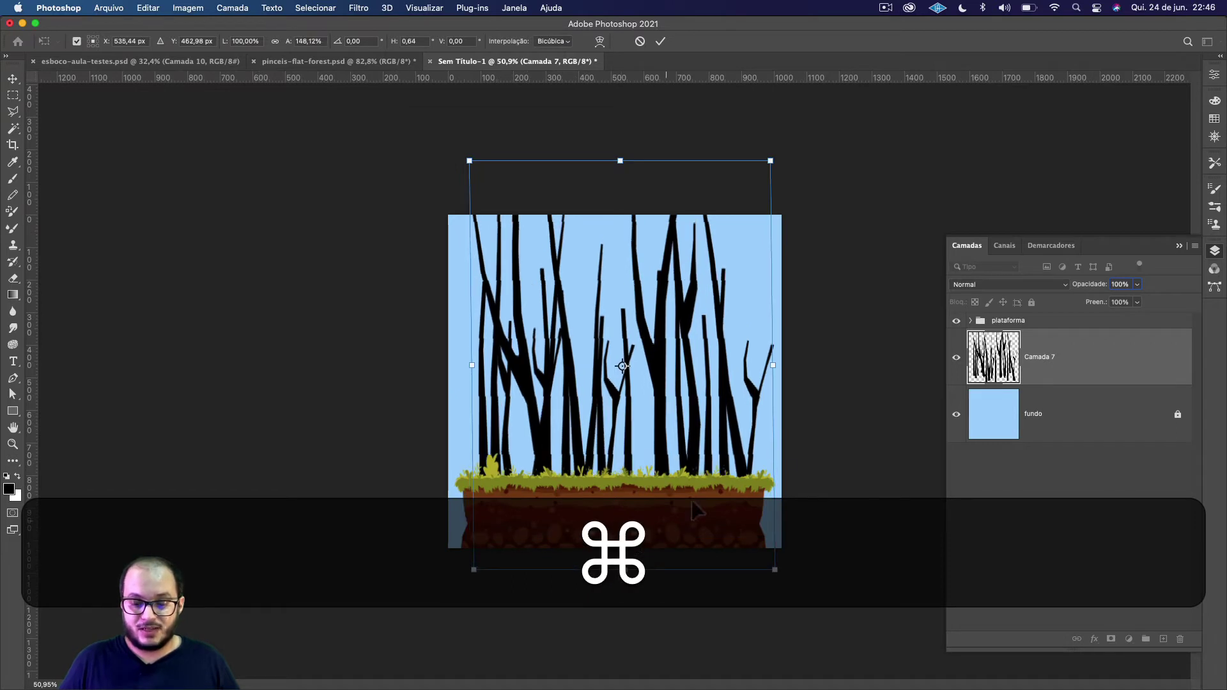
pyautogui.press('Return')
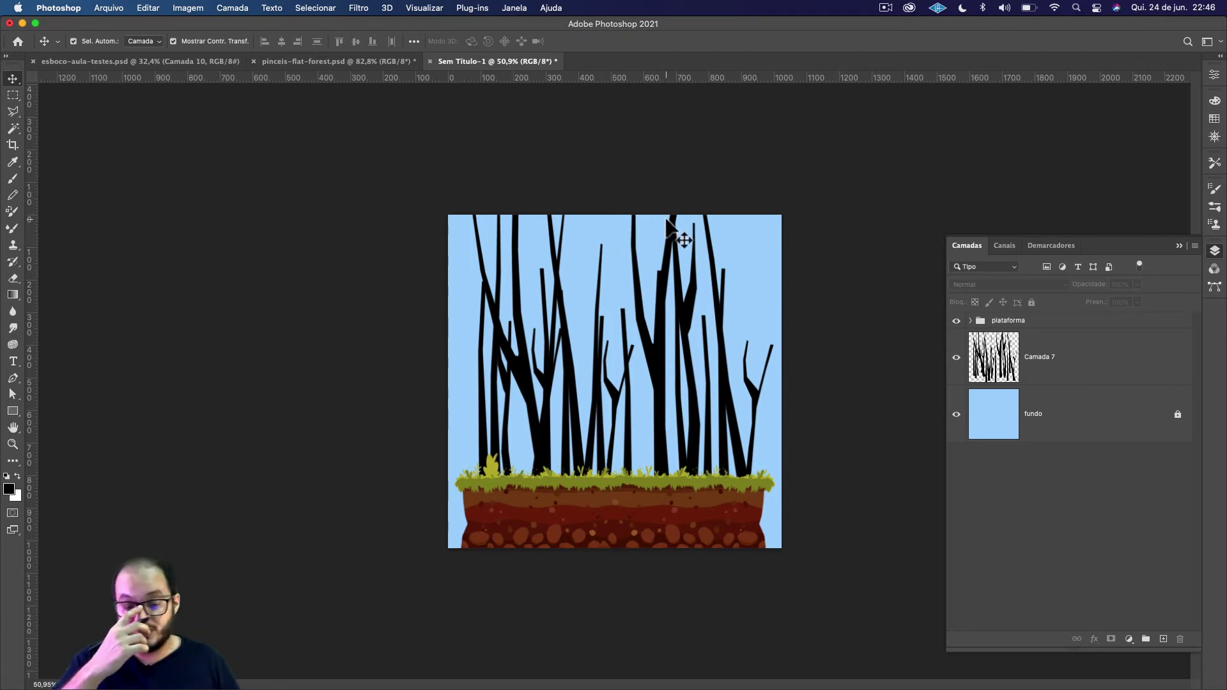
# Step: Create a new layer above Camada 7 and paint thin trunks across the forest with the arvore-seca-10 brush at 1000 px
pyautogui.click(1070, 357)
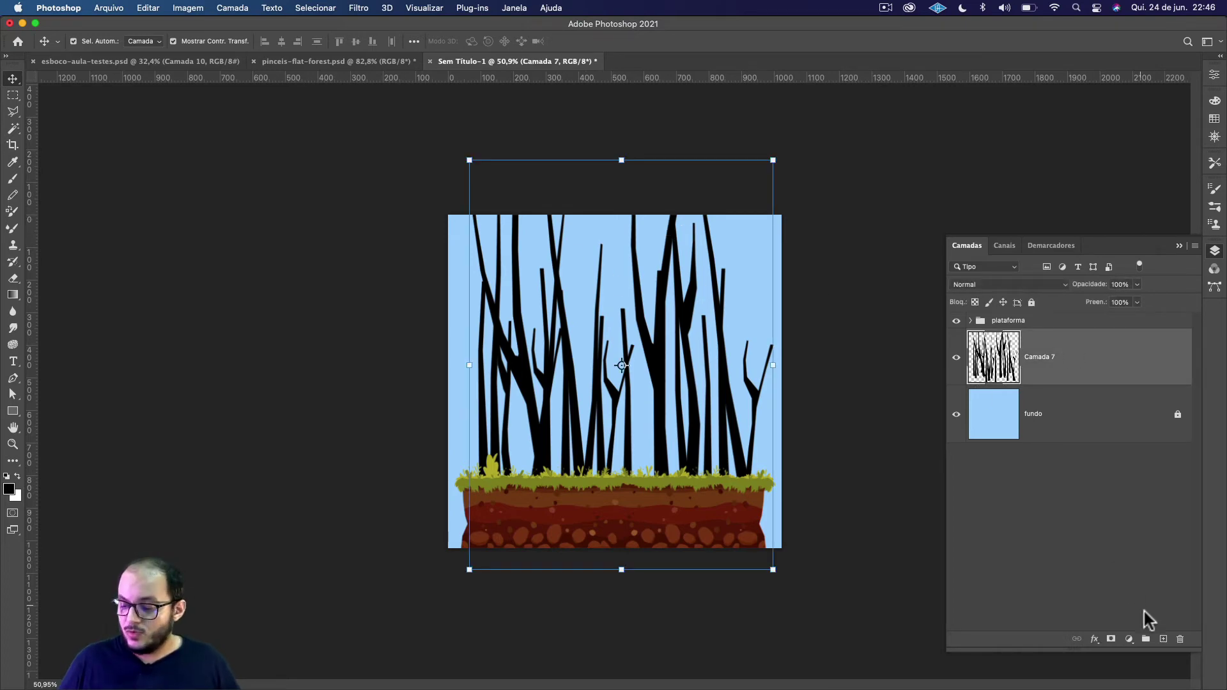
pyautogui.click(1163, 640)
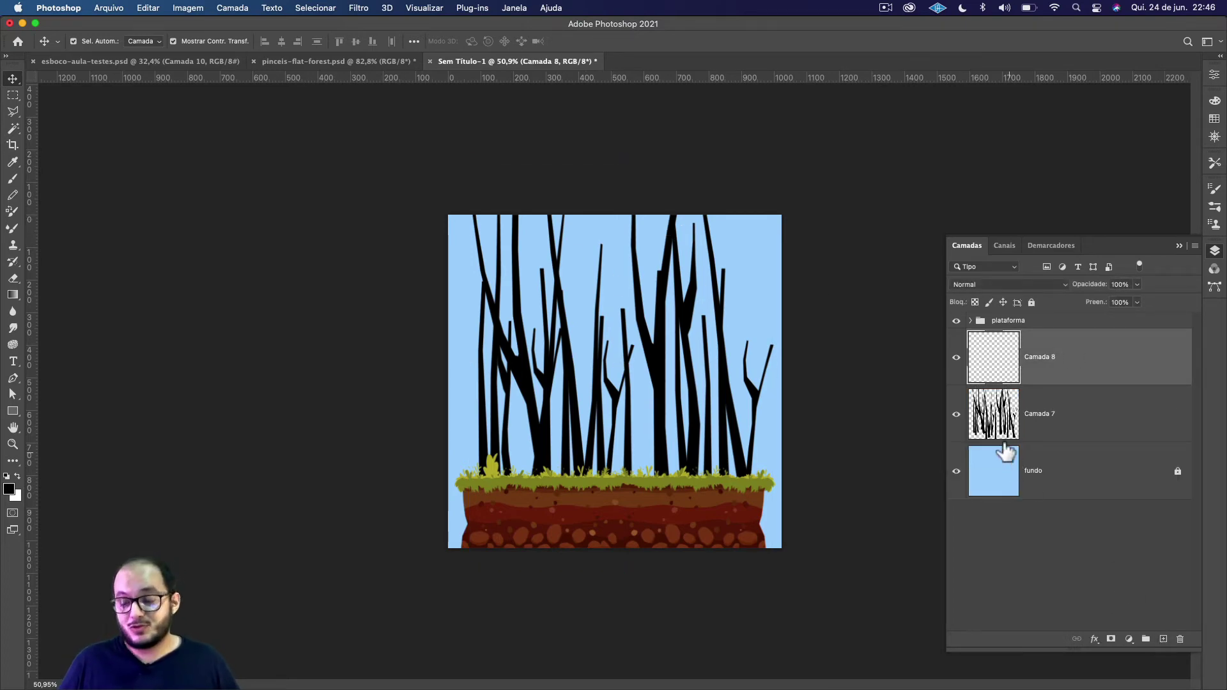
pyautogui.click(1214, 208)
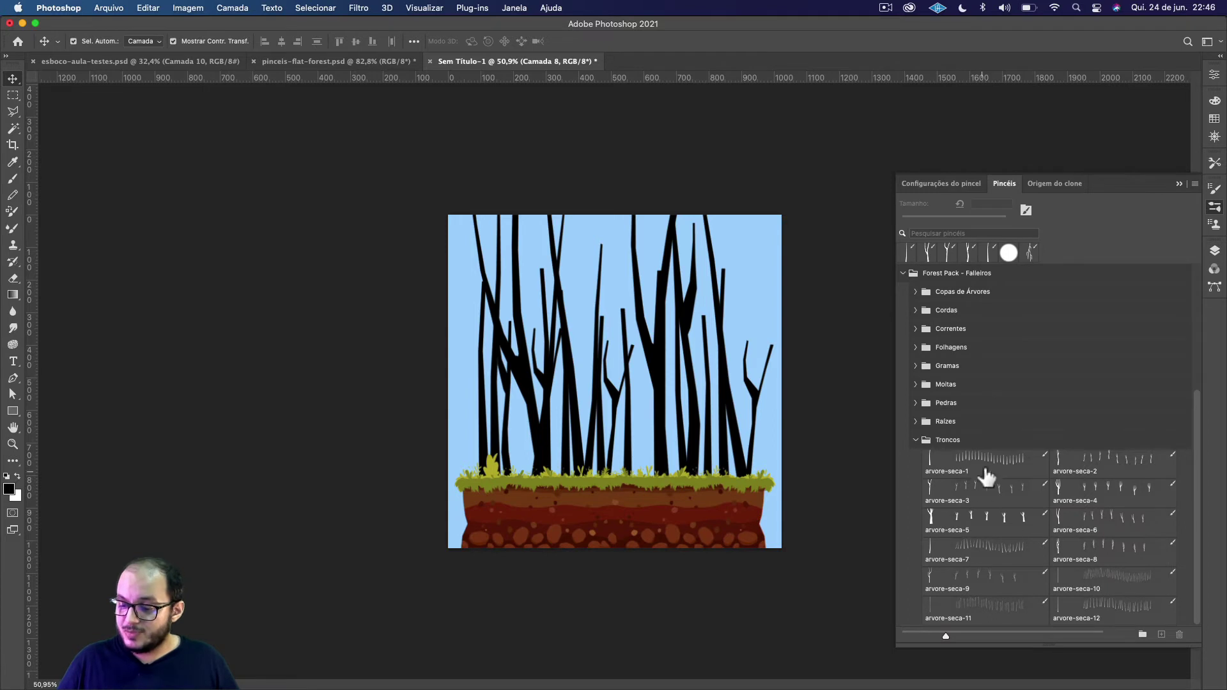
pyautogui.click(1109, 588)
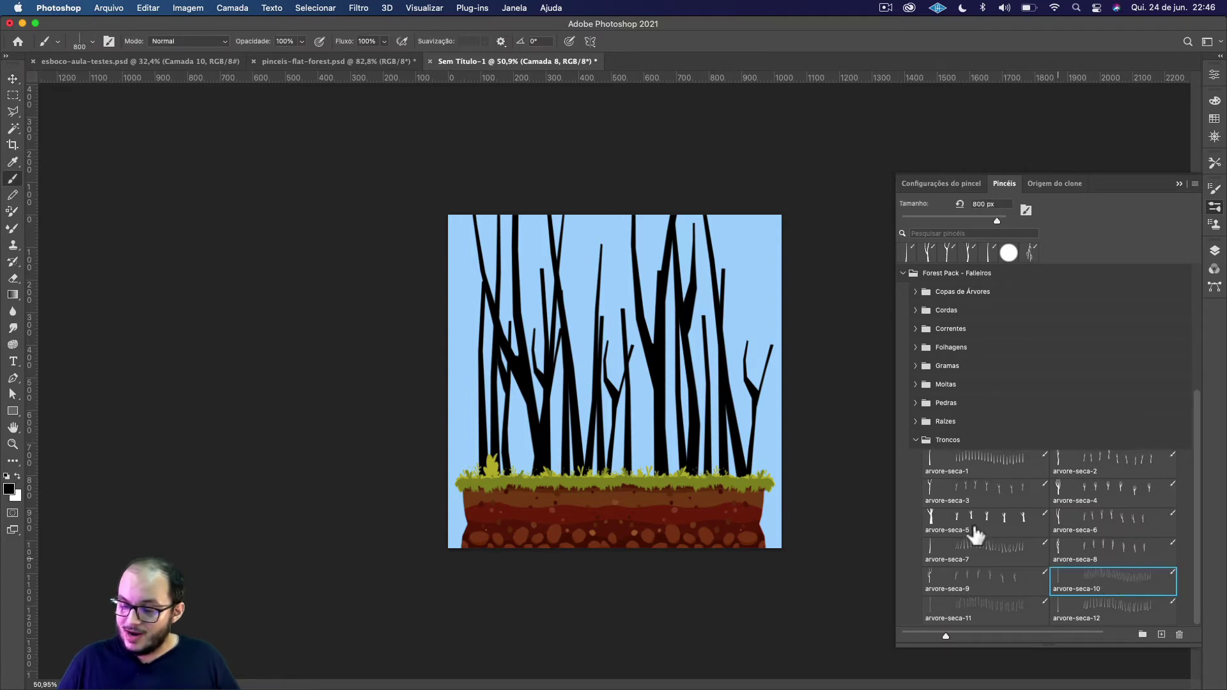
pyautogui.press(']')
pyautogui.press(']')
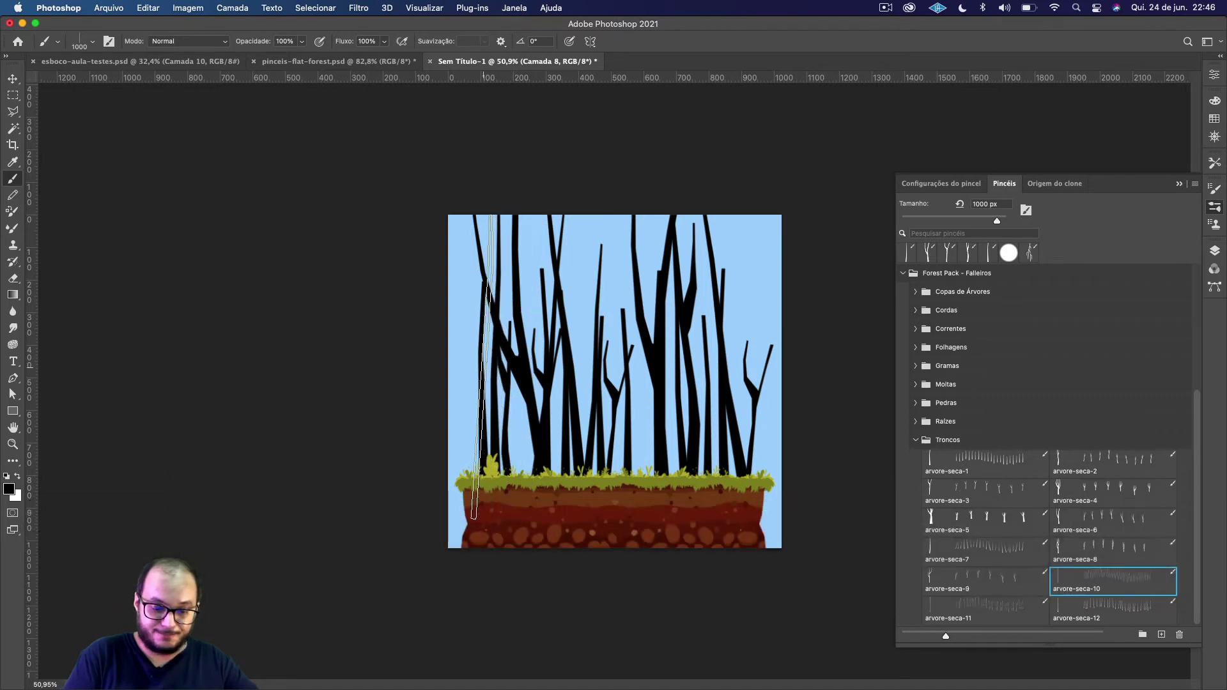
pyautogui.click(663, 377)
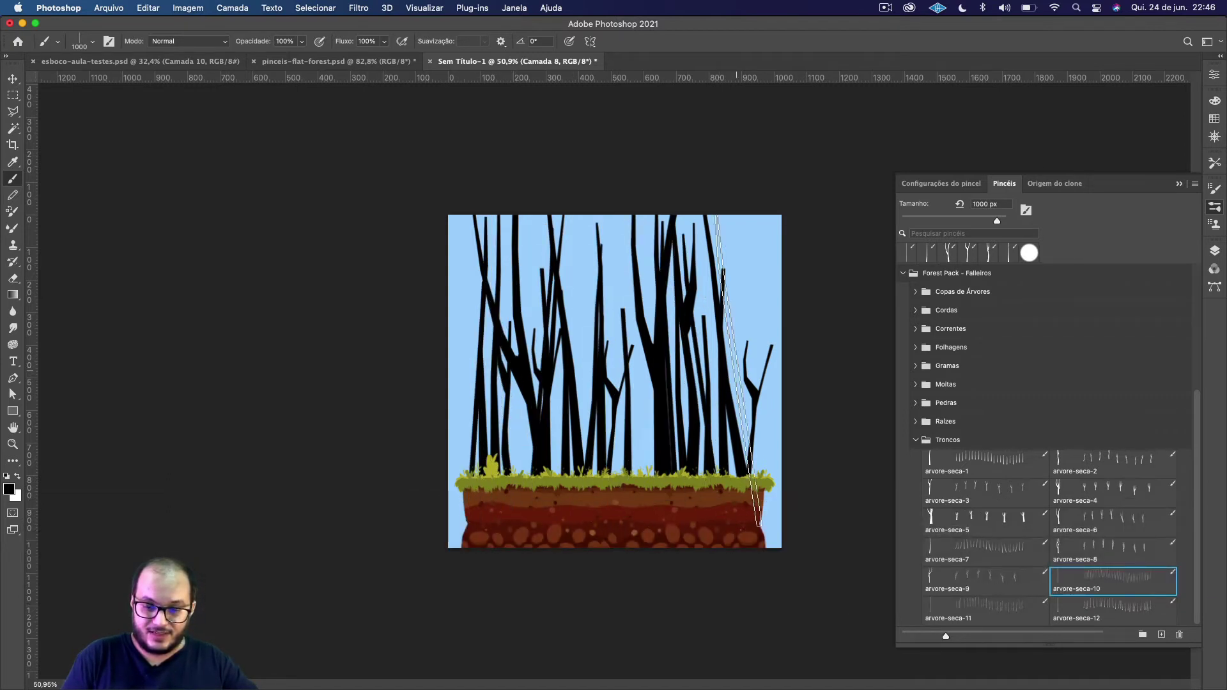
pyautogui.click(740, 371)
pyautogui.click(646, 377)
pyautogui.click(585, 351)
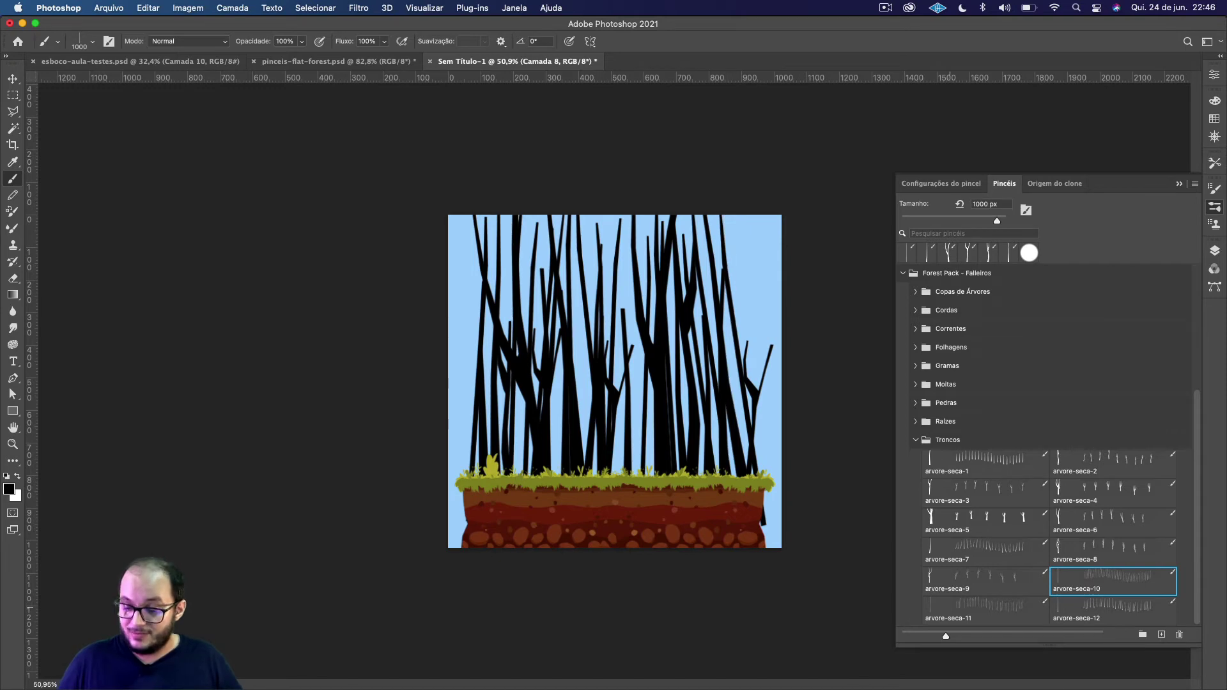
# Step: Add more thin trunks between the existing ones with the arvore-seca-11 brush at 1000 px
pyautogui.click(996, 617)
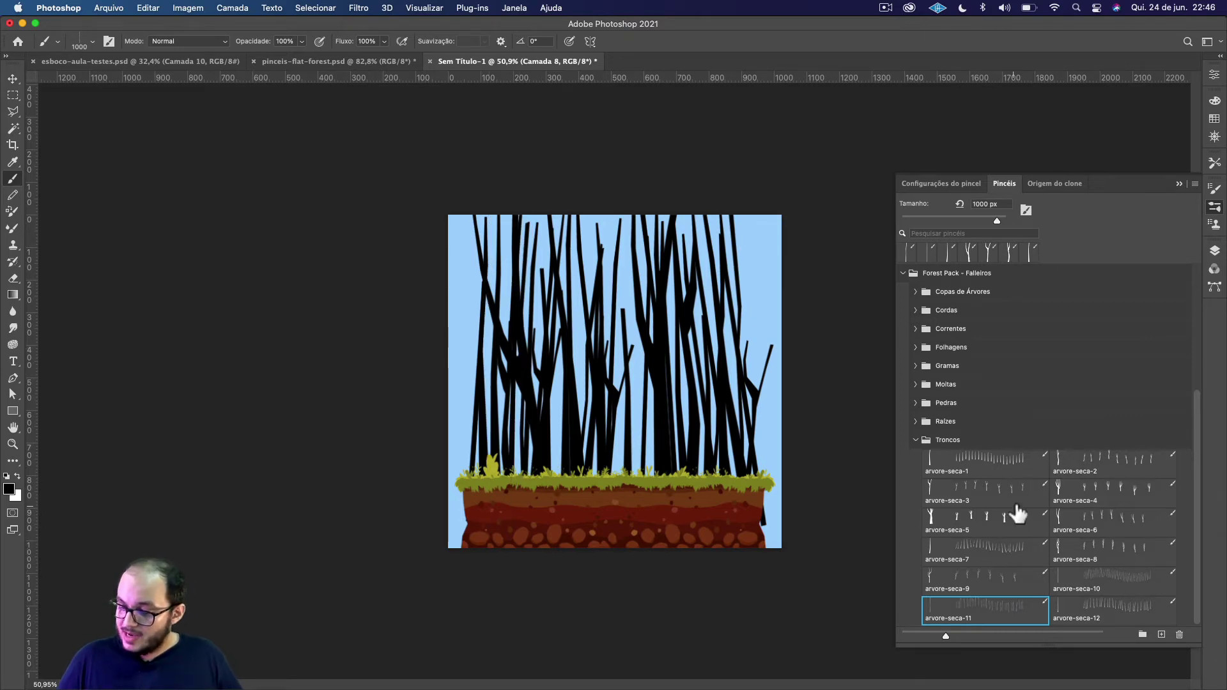
# Step: Add thicker forked trunks across the forest on Camada 8 with the arvore-seca-6 brush at 1000 px
pyautogui.click(1114, 529)
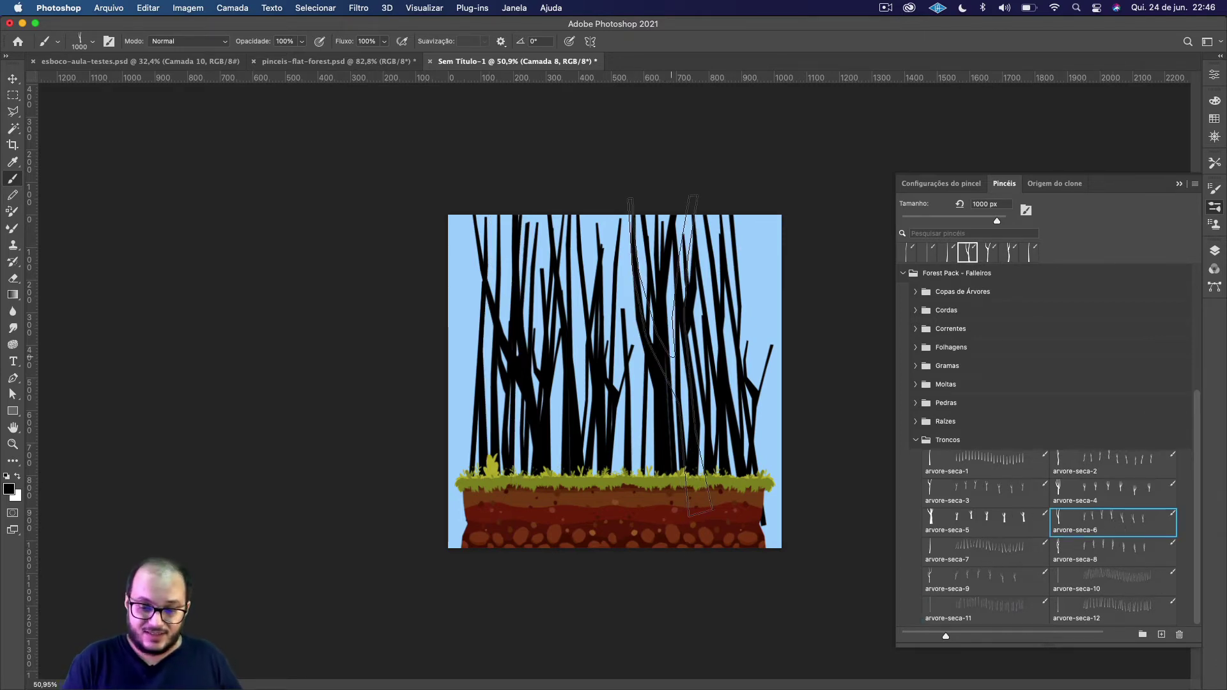
pyautogui.click(631, 360)
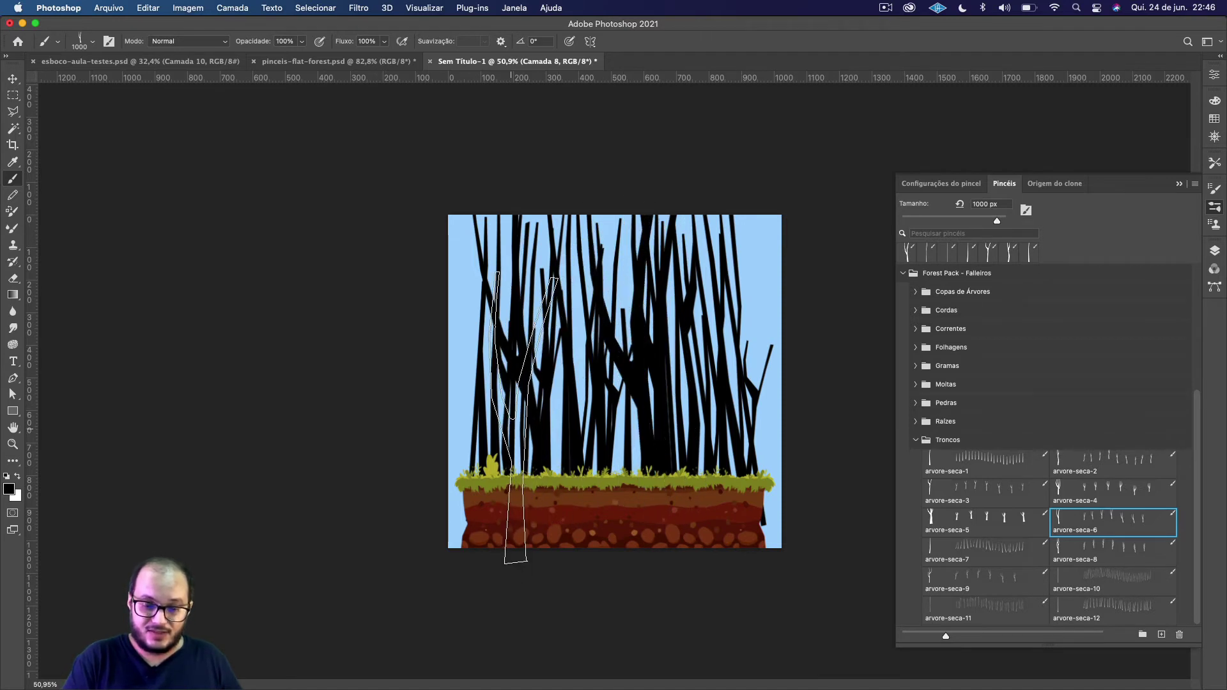
pyautogui.click(526, 346)
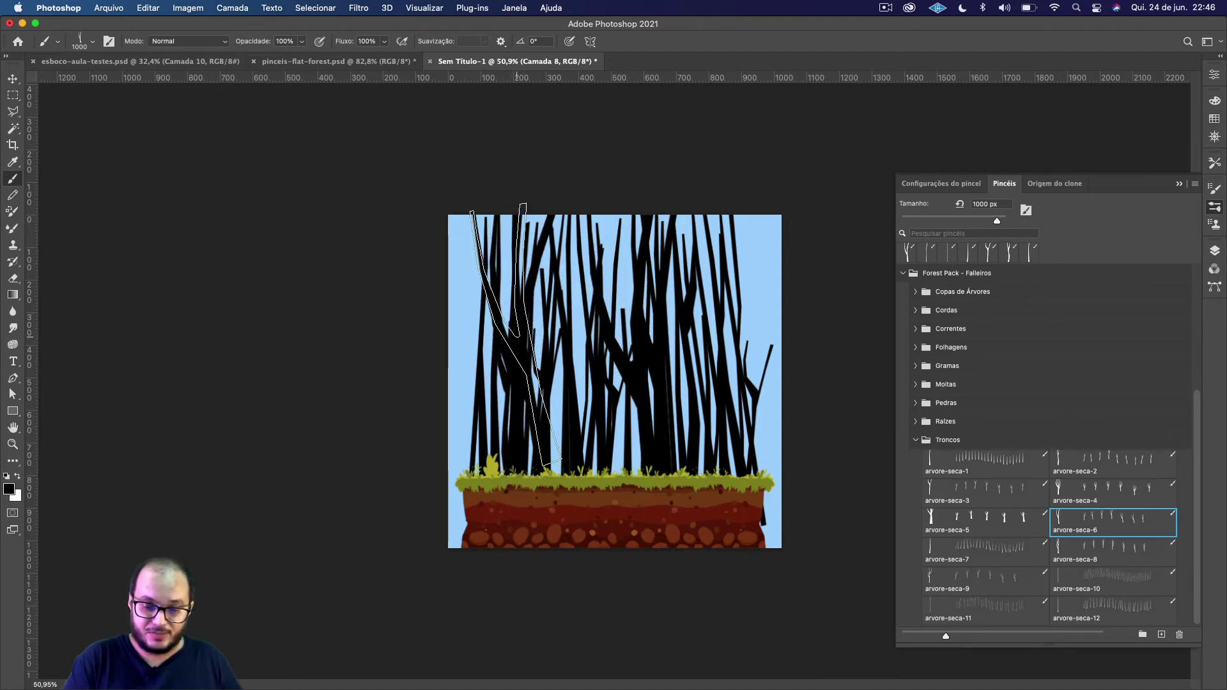
pyautogui.click(713, 358)
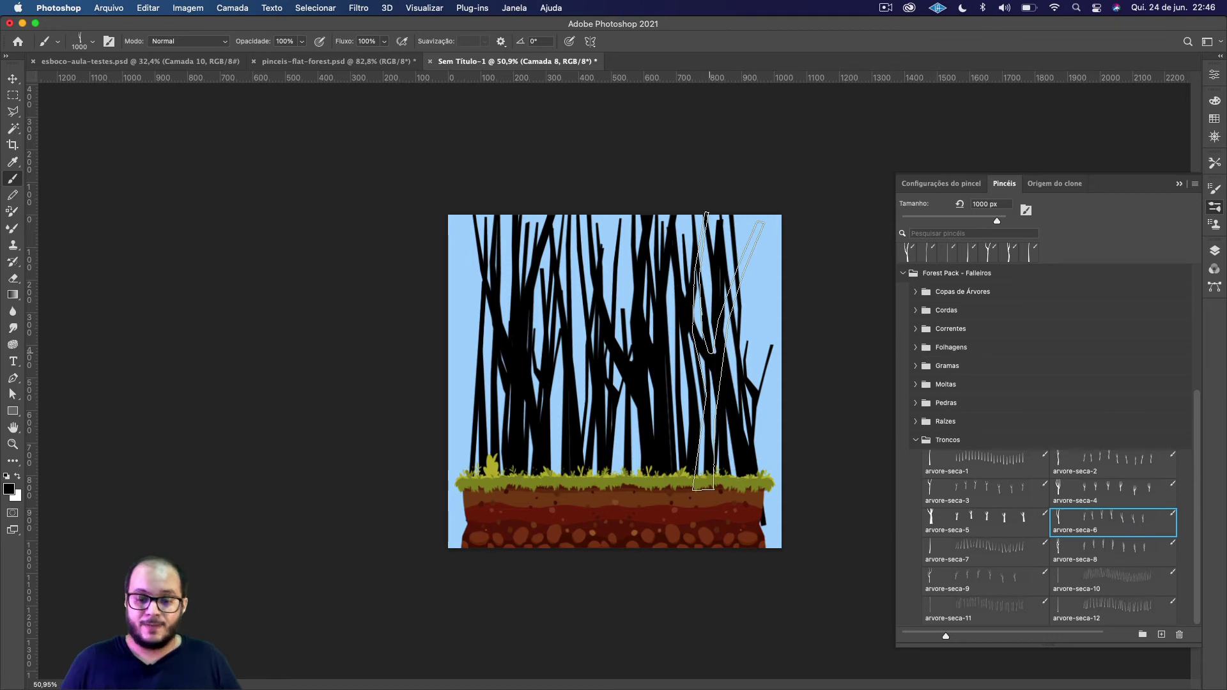
# Step: Toggle the visibility of Camada 7 and Camada 8 in turn to compare the two trunk layers
pyautogui.click(1215, 256)
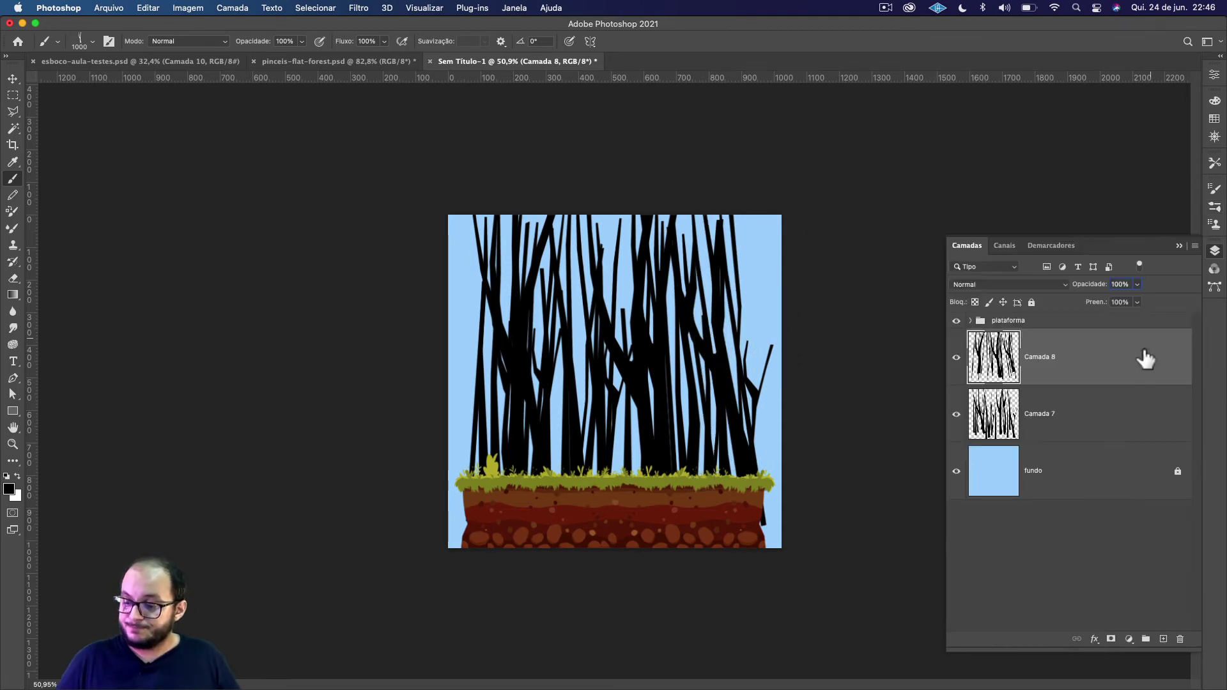
pyautogui.click(957, 414)
pyautogui.click(957, 415)
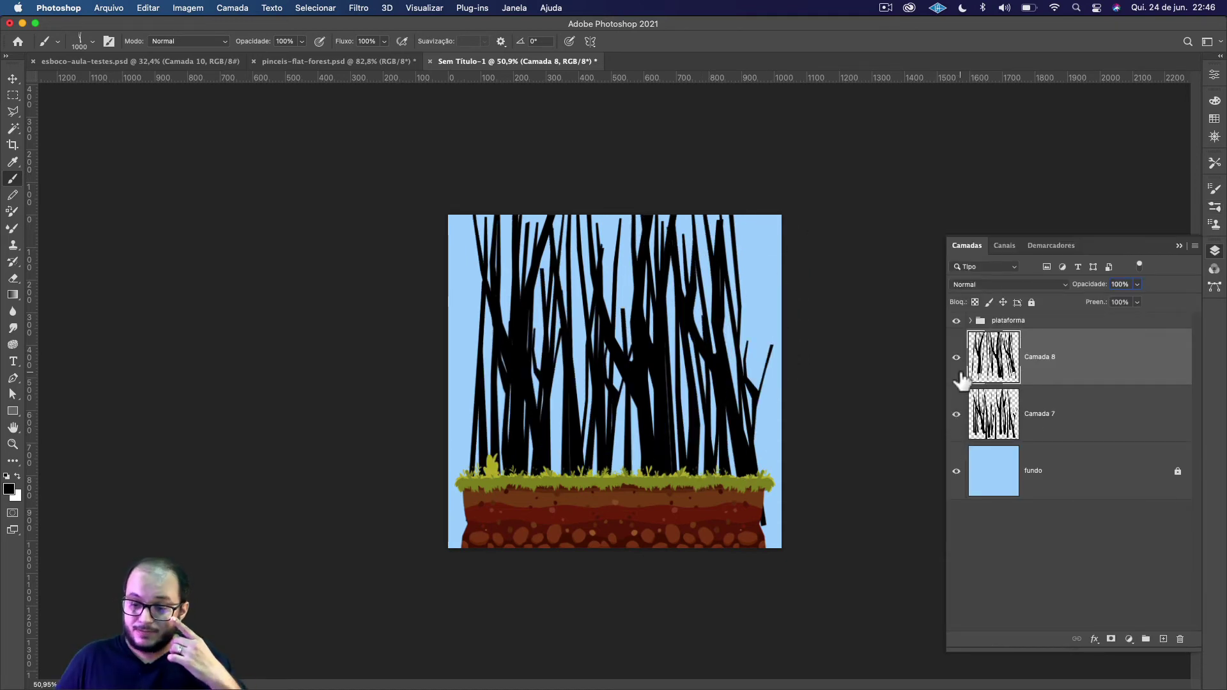
pyautogui.click(957, 358)
pyautogui.click(957, 357)
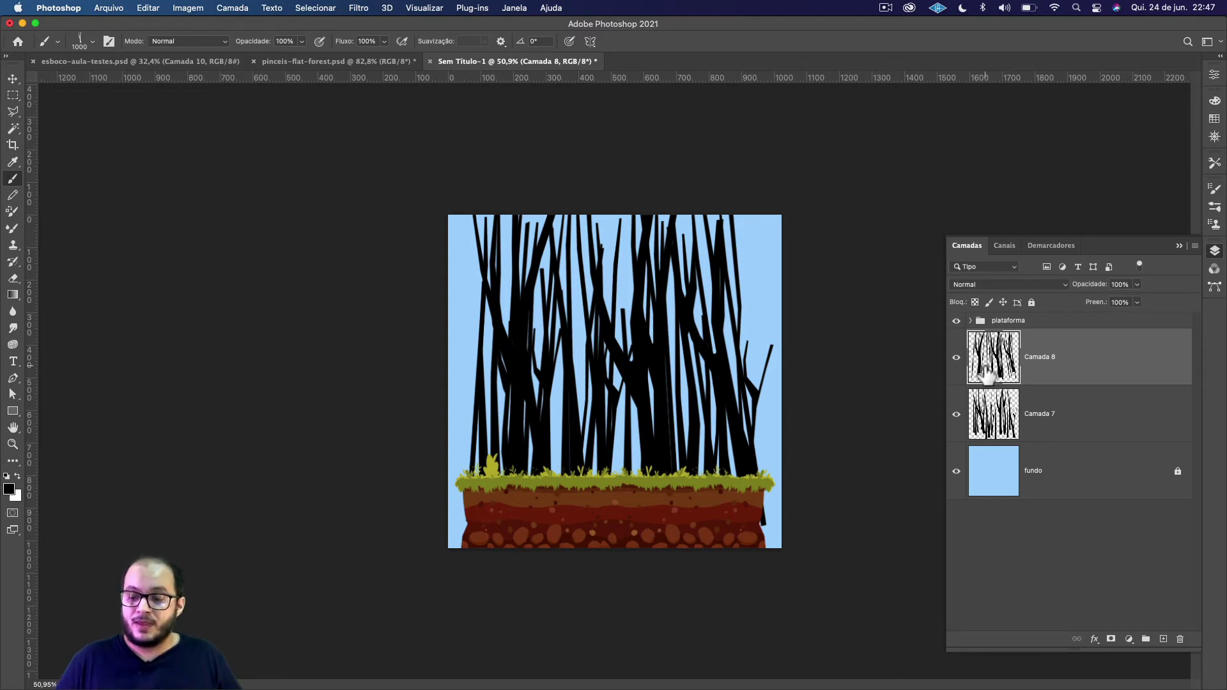
# Step: Lock the transparent pixels of Camada 7 and Camada 8, and hide Camada 7
pyautogui.moveTo(1000, 441); pyautogui.dragTo(983, 364)
pyautogui.click(976, 301)
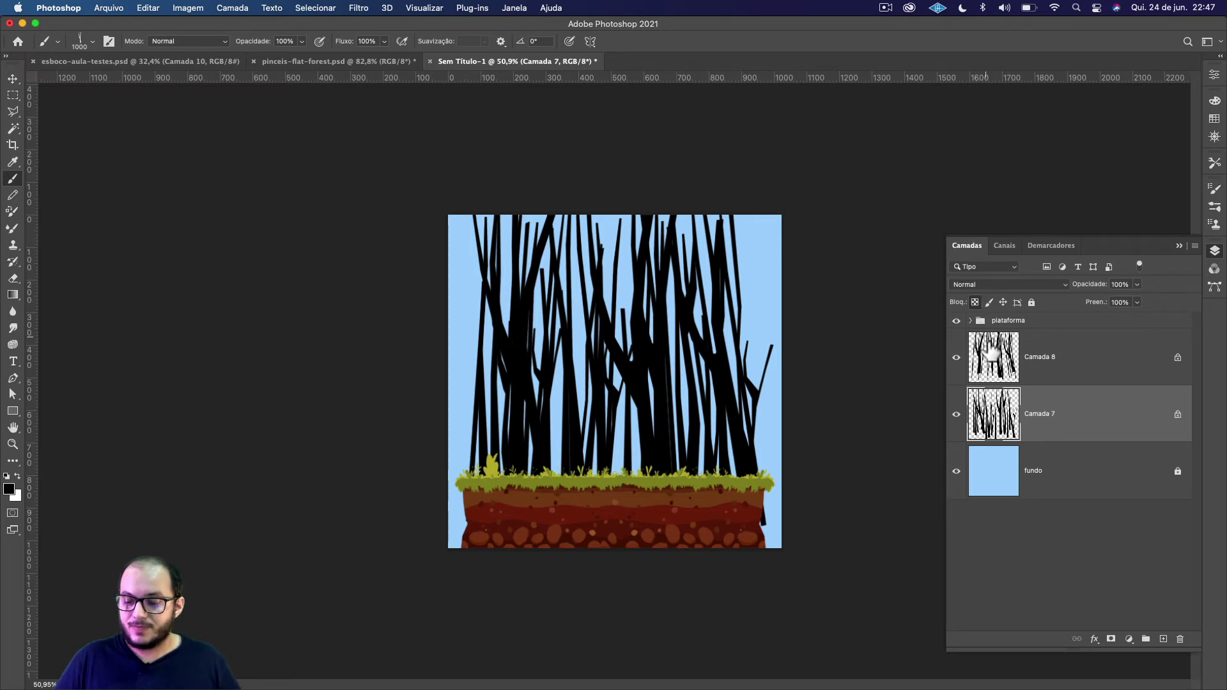
pyautogui.click(994, 359)
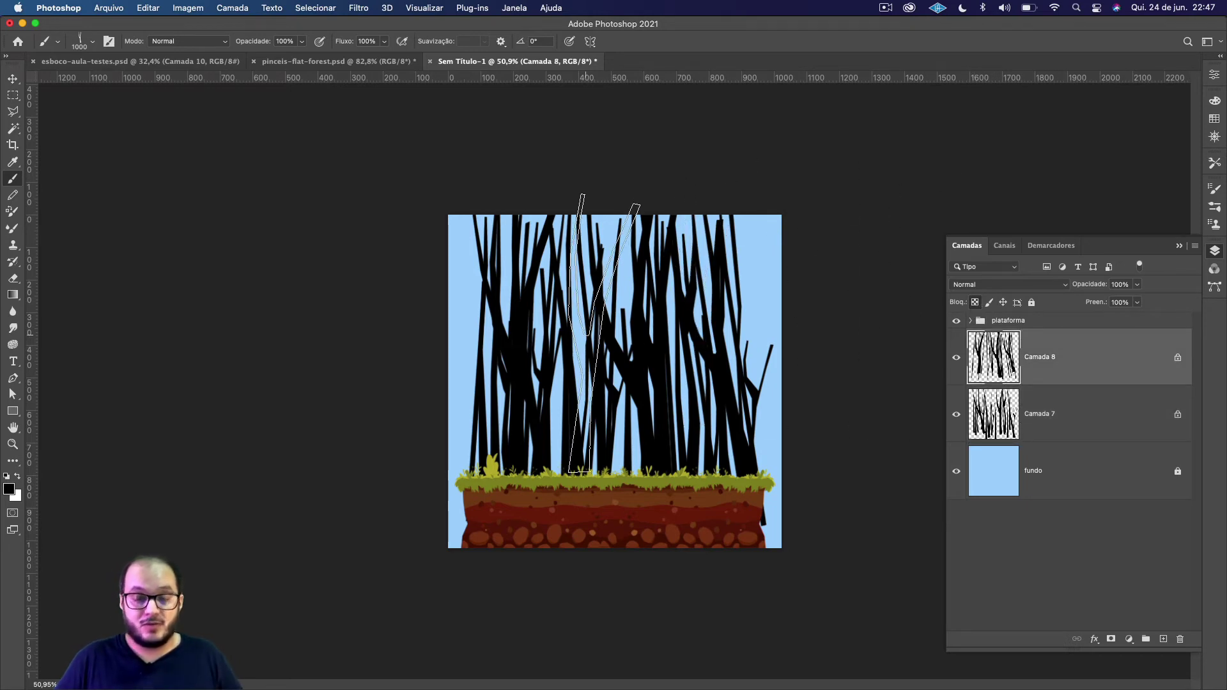
pyautogui.click(957, 416)
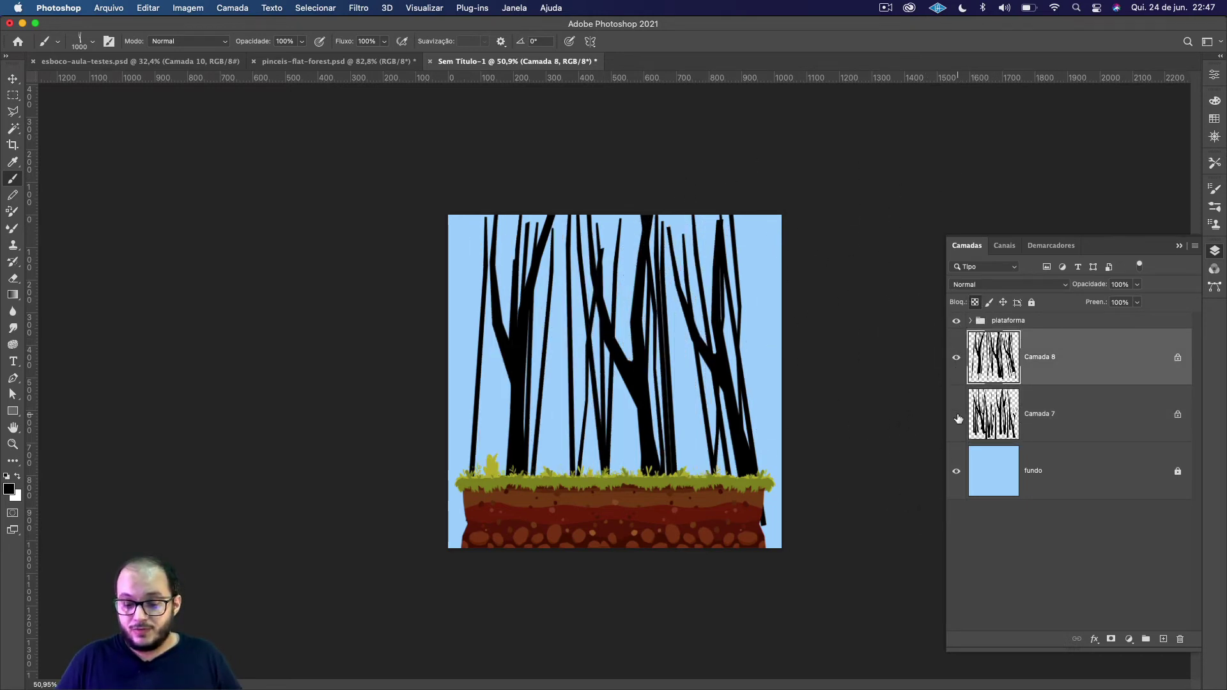
pyautogui.click(957, 419)
pyautogui.click(1005, 427)
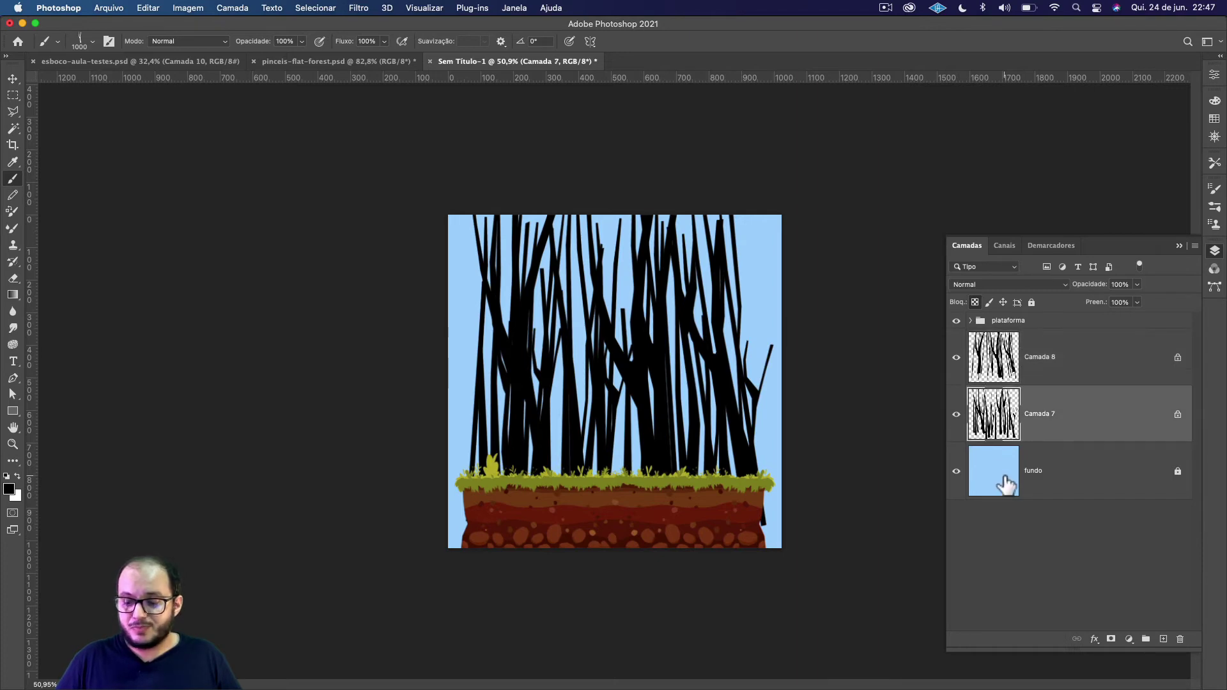
pyautogui.click(959, 412)
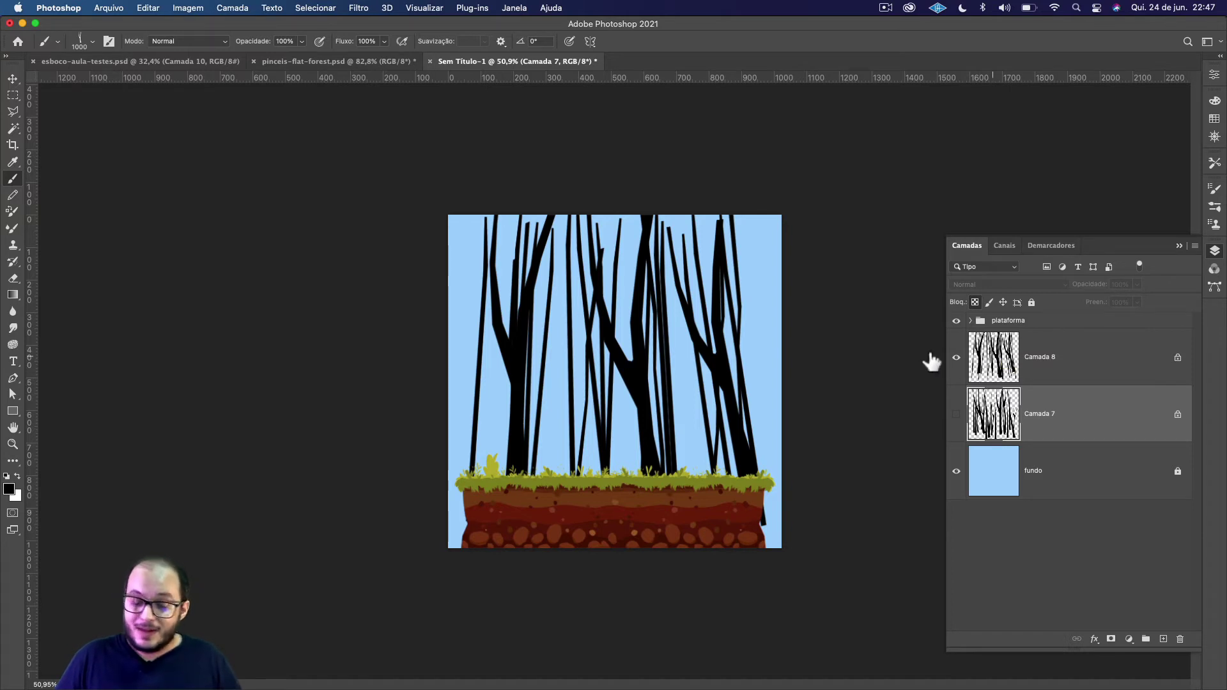
# Step: Choose the Gradient tool and set the foreground colour to light blue #9ac0ec, based on the sky colour
pyautogui.click(11, 297)
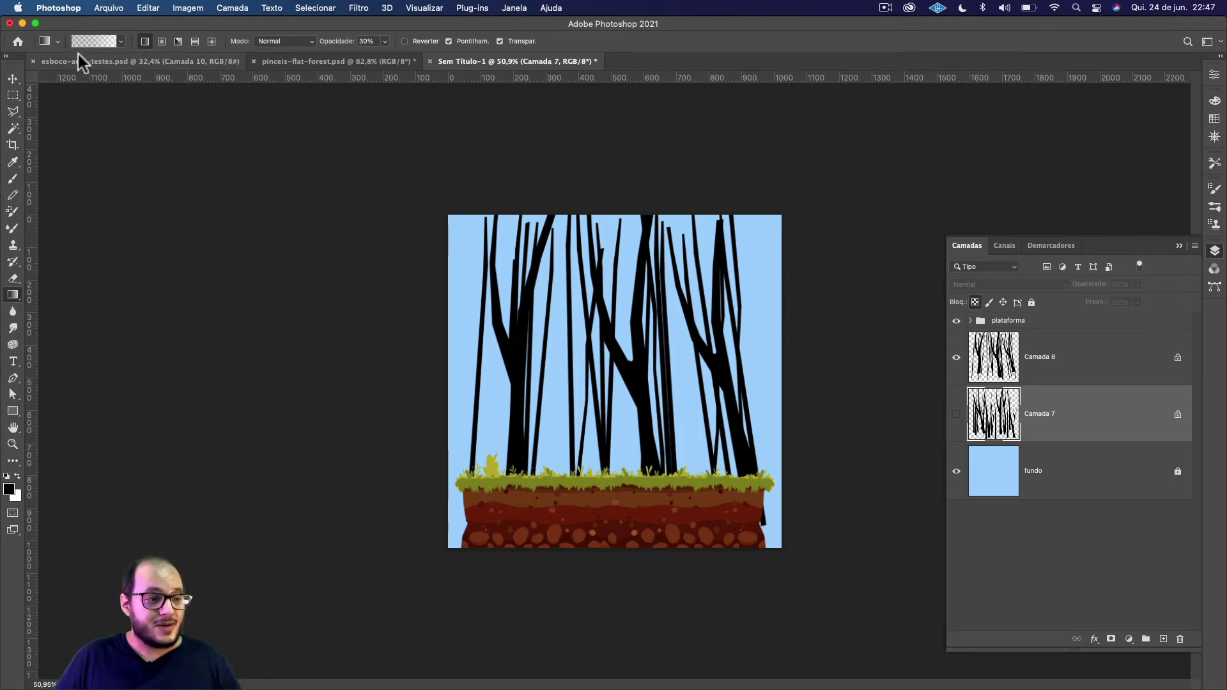
pyautogui.click(9, 490)
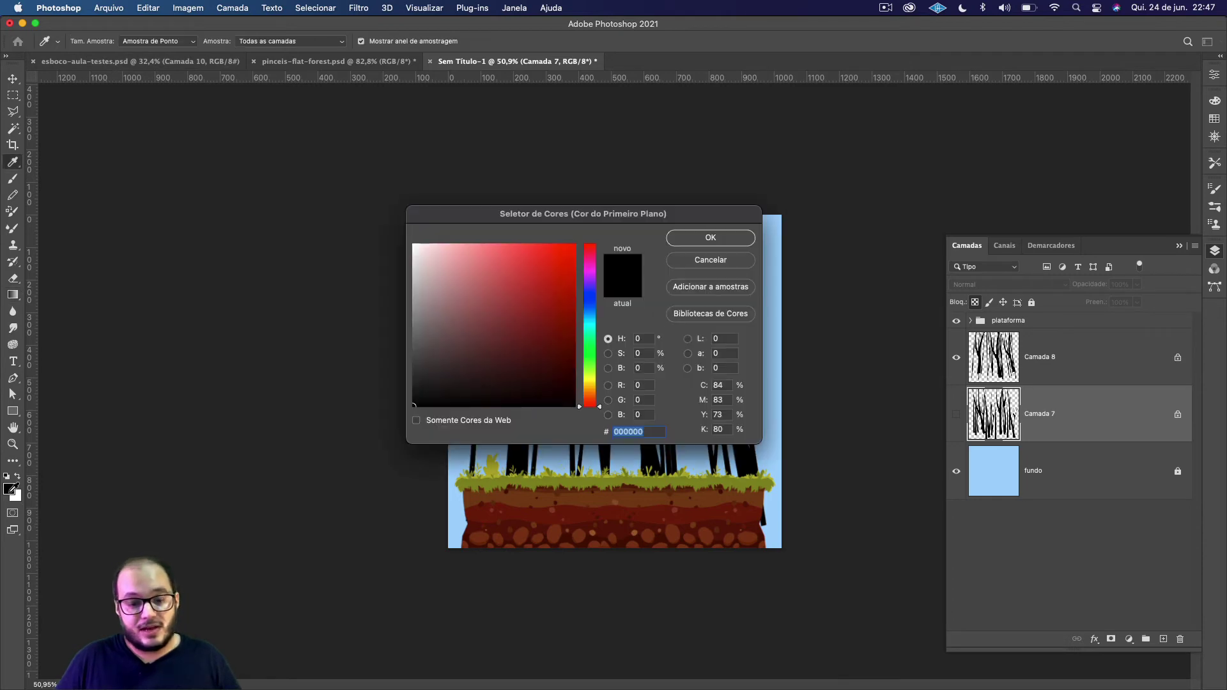
pyautogui.click(770, 267)
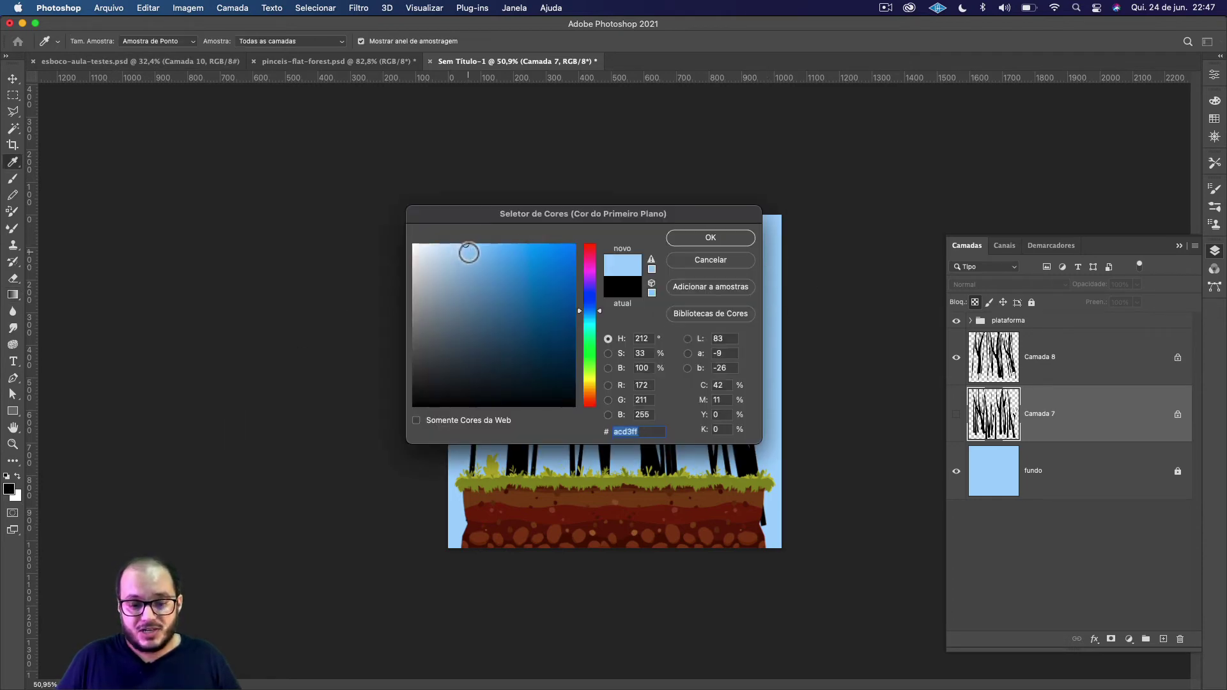
pyautogui.click(468, 254)
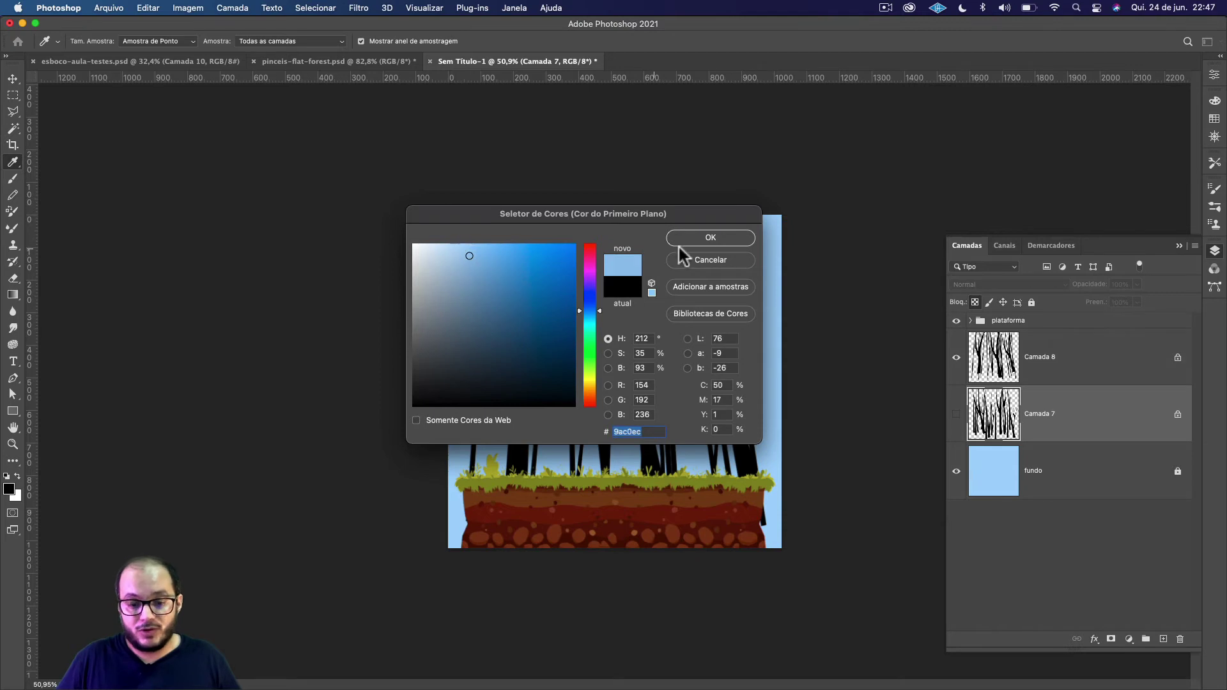
pyautogui.click(726, 240)
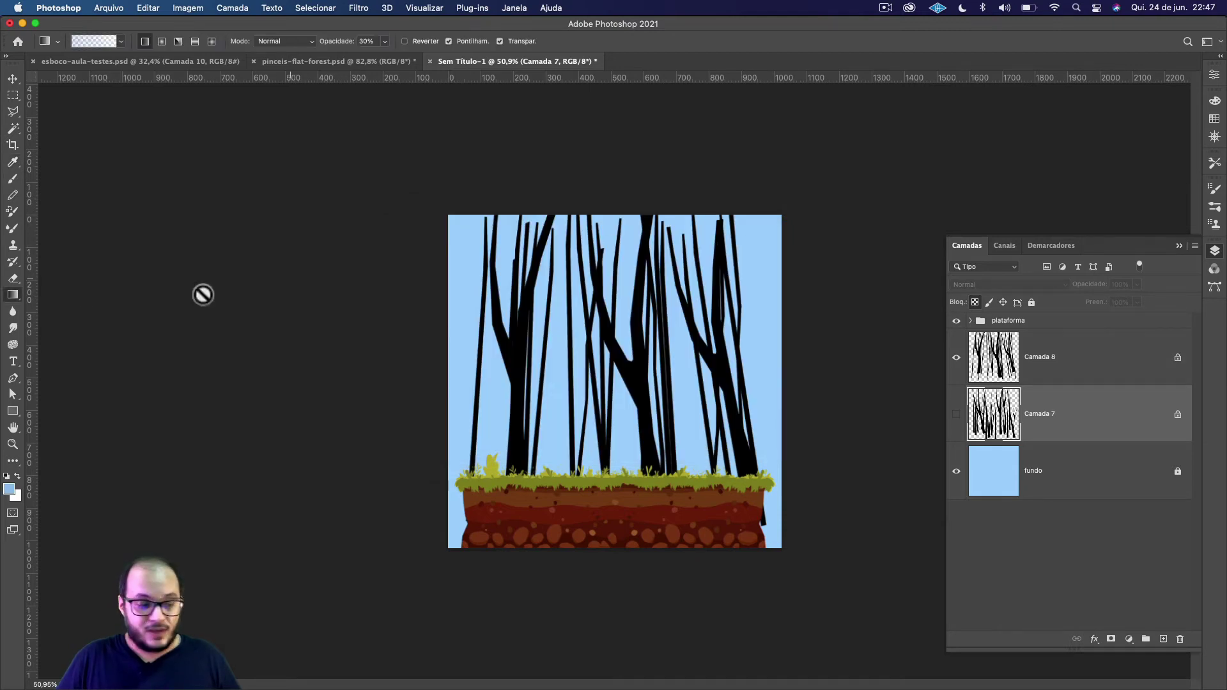
# Step: Set the background colour to a darker, more saturated blue than the foreground
pyautogui.click(19, 493)
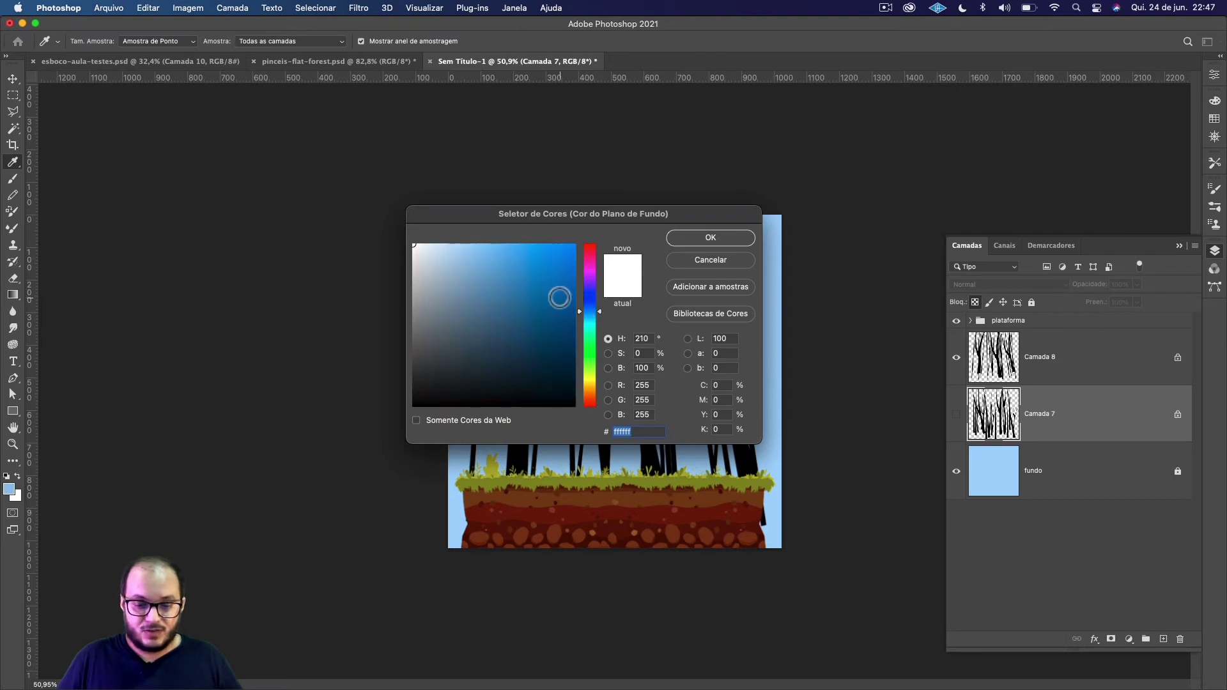
pyautogui.moveTo(560, 297); pyautogui.dragTo(521, 277)
pyautogui.click(707, 238)
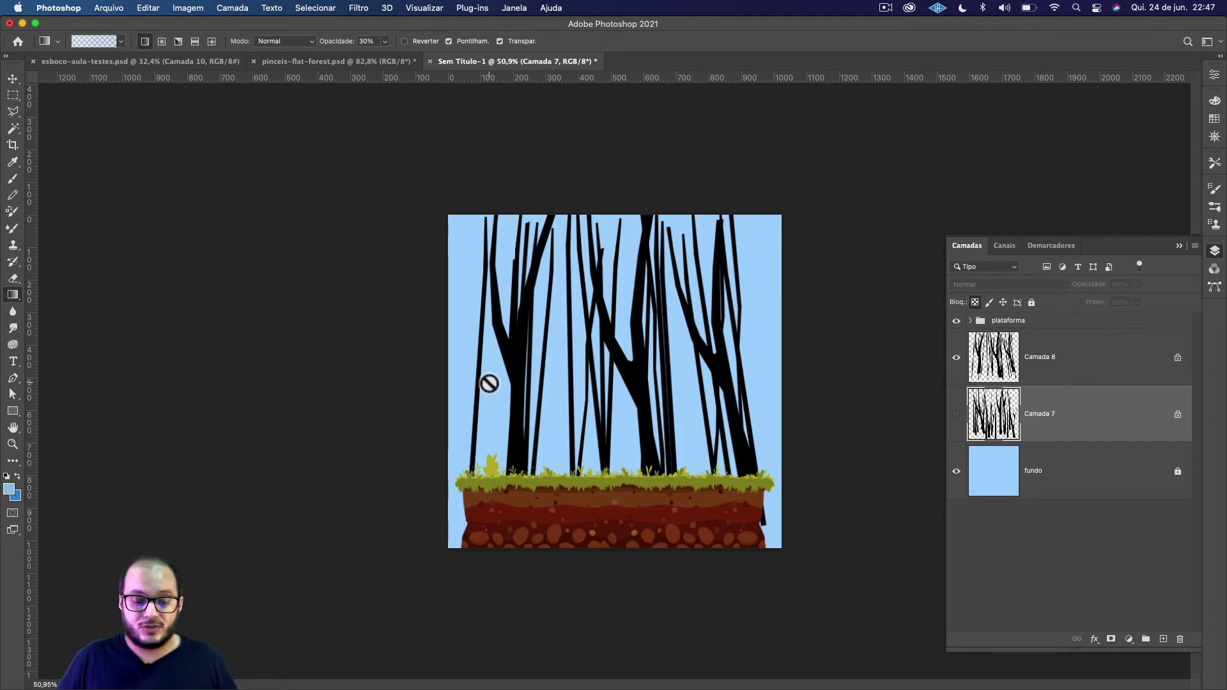
# Step: Tint the Camada 8 trunks with blue gradients from top to bottom at 30% opacity, undoing the last ones
pyautogui.click(1005, 361)
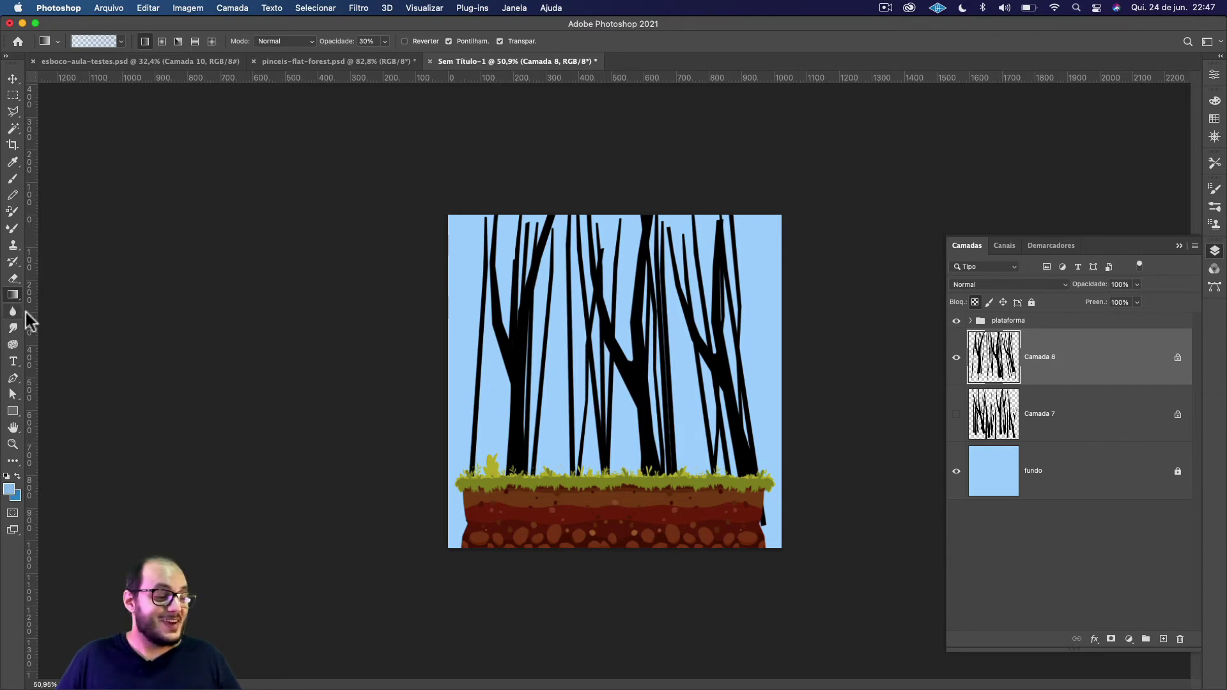
pyautogui.moveTo(625, 210); pyautogui.dragTo(631, 507)
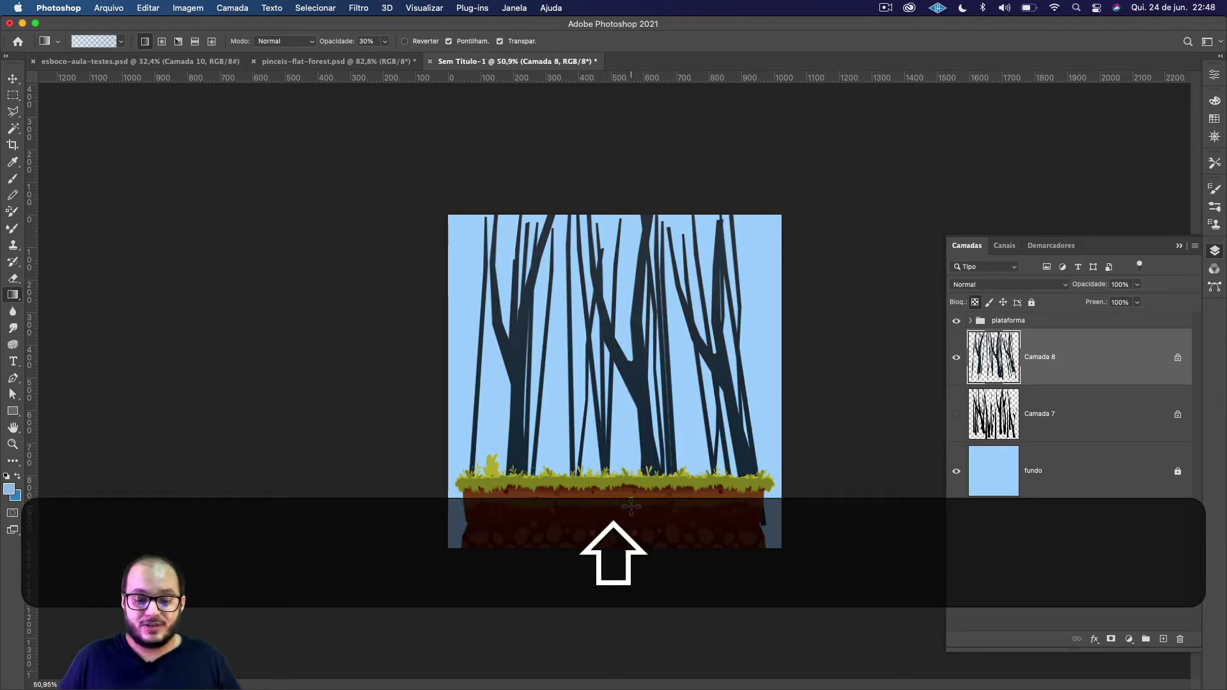
pyautogui.moveTo(608, 176); pyautogui.dragTo(625, 476)
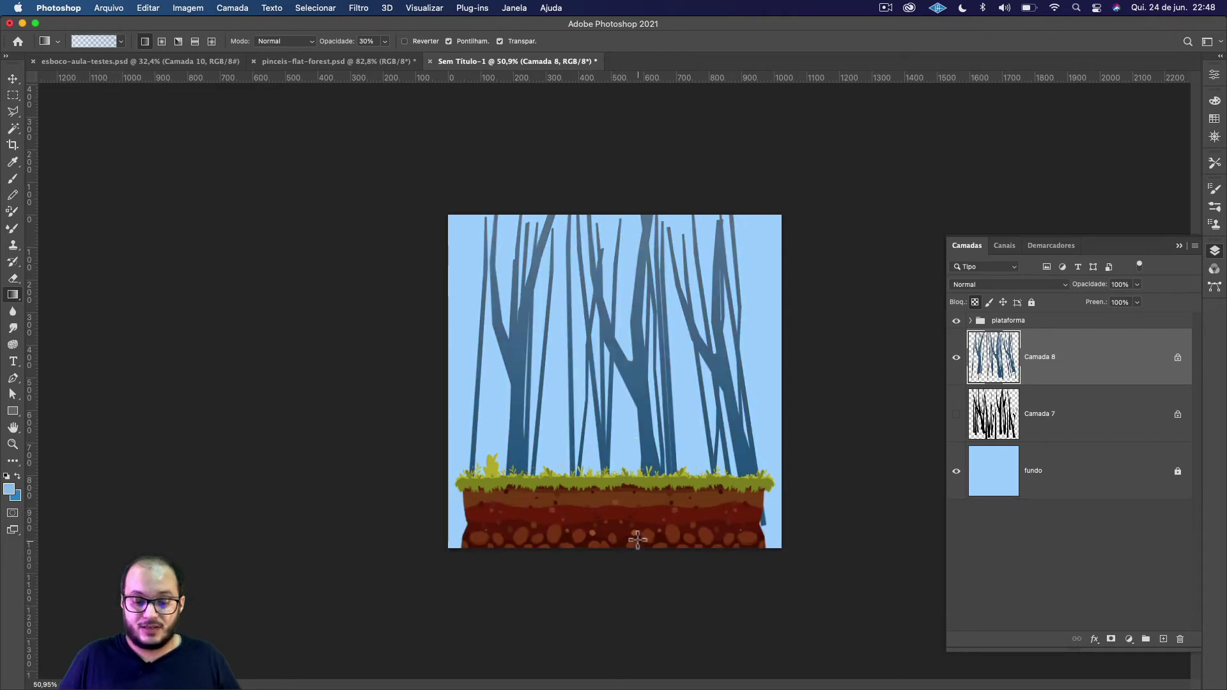
pyautogui.press('super+z')
pyautogui.press('super+z')
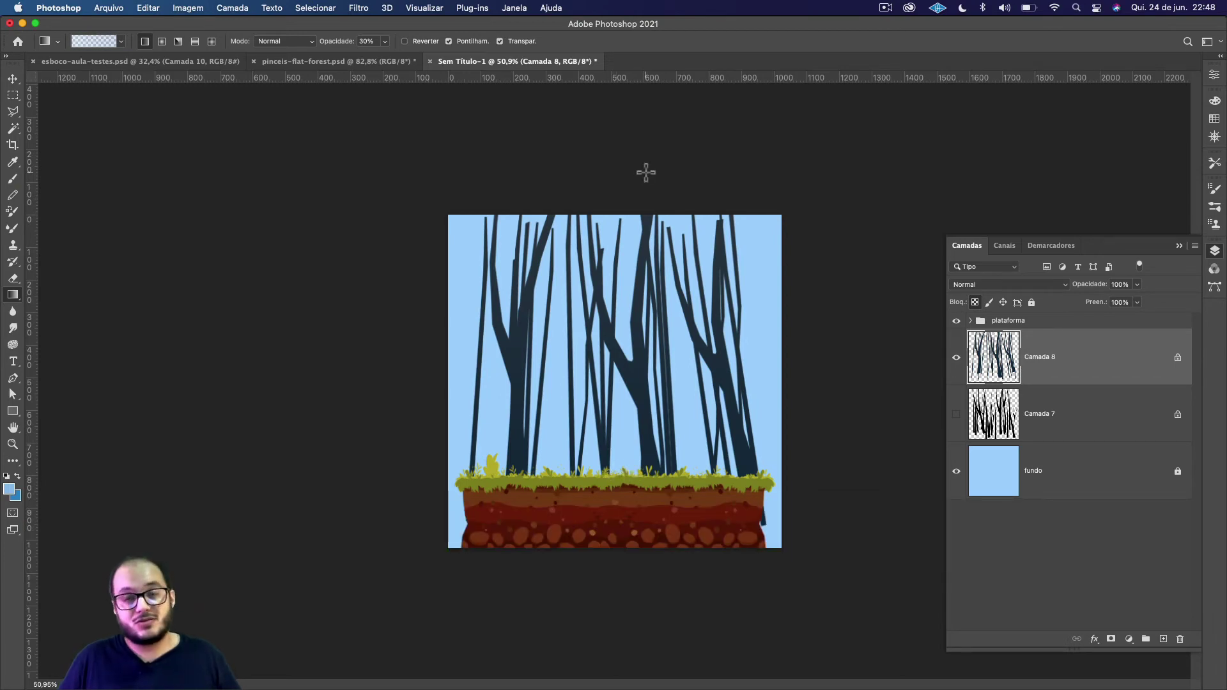
# Step: Shade the Camada 8 trunks with repeated vertical gradients at 30% opacity, light blue at the bases and darker blue toward the tops
pyautogui.moveTo(622, 376); pyautogui.dragTo(622, 205)
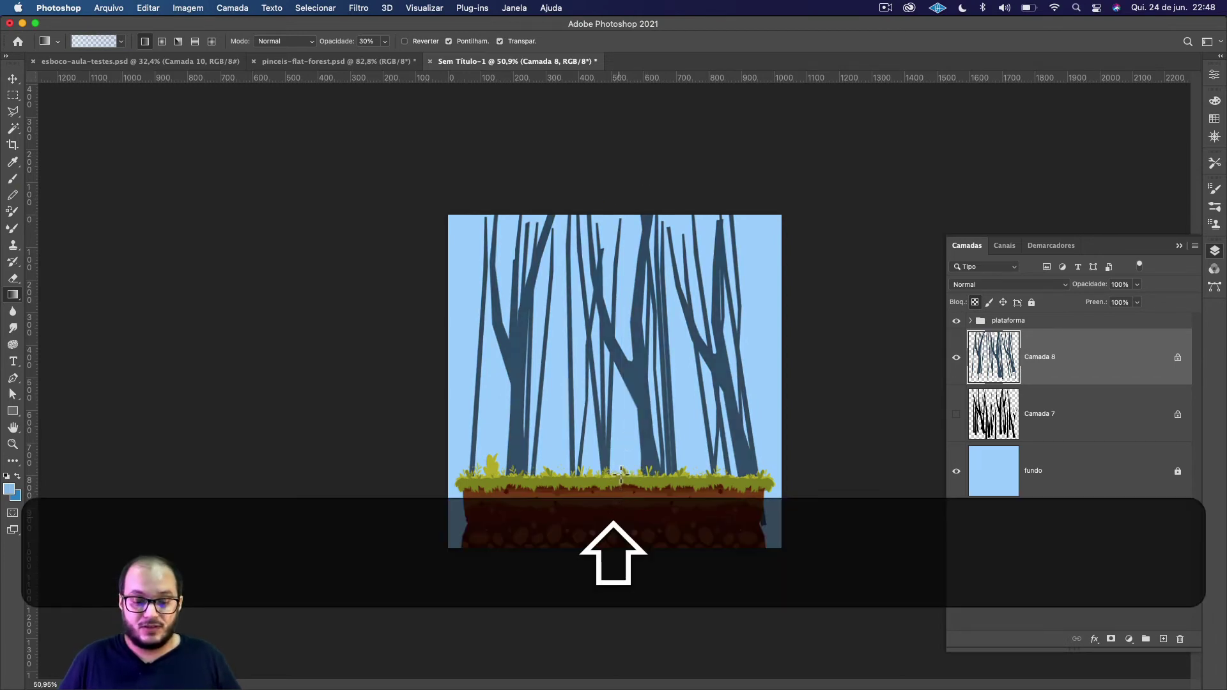
pyautogui.moveTo(621, 474); pyautogui.dragTo(619, 249)
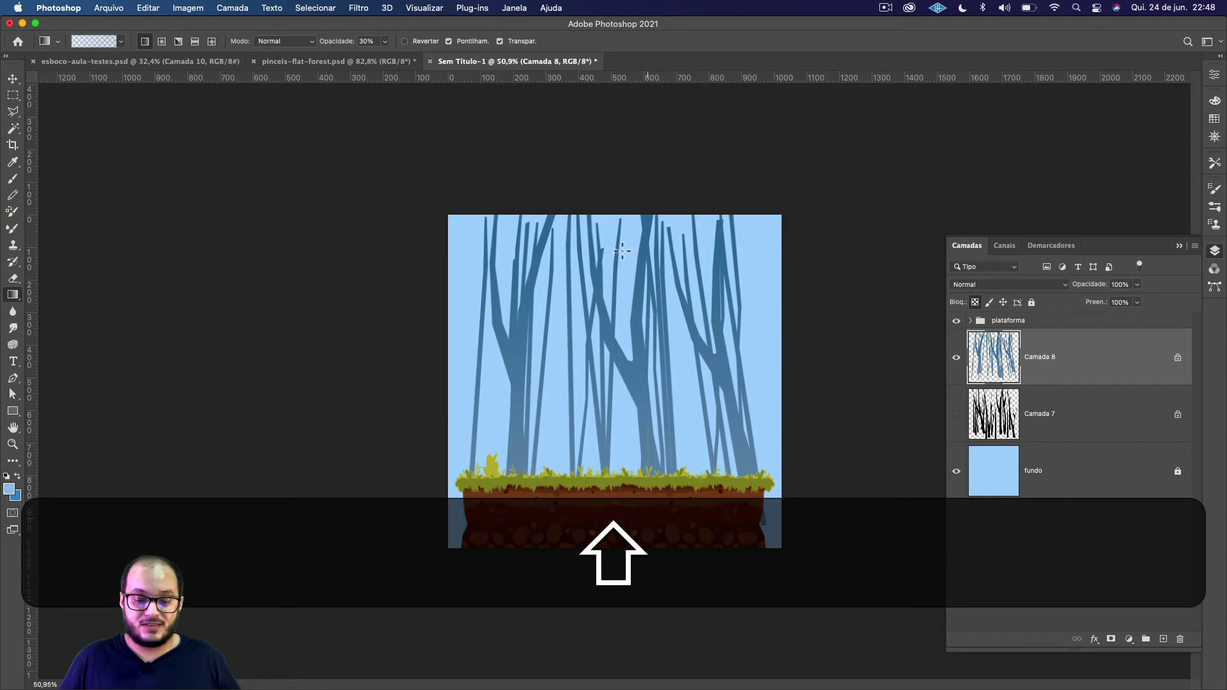
pyautogui.moveTo(647, 510); pyautogui.dragTo(619, 200)
pyautogui.moveTo(664, 545); pyautogui.dragTo(663, 217)
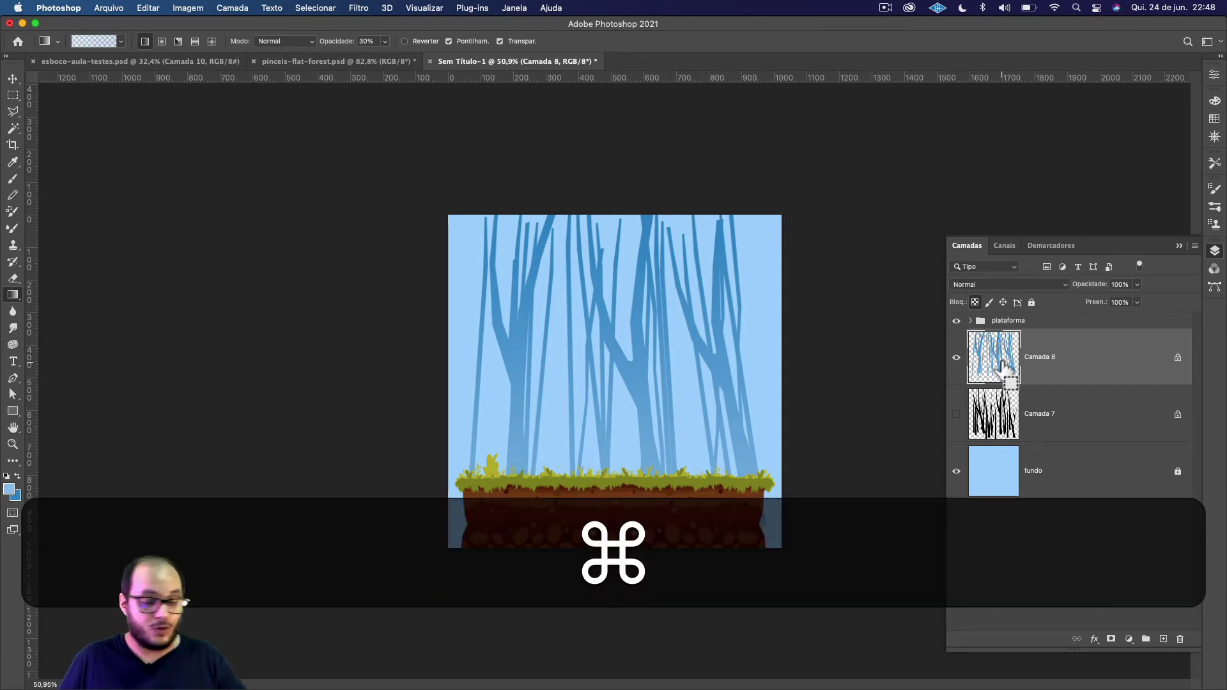
# Step: Desaturate the Camada 8 trunks with a Hue/Saturation adjustment of hue -1 and saturation -41
pyautogui.press('super+u')
pyautogui.click(679, 194)
pyautogui.moveTo(699, 109); pyautogui.dragTo(849, 115)
pyautogui.moveTo(827, 198); pyautogui.dragTo(800, 232)
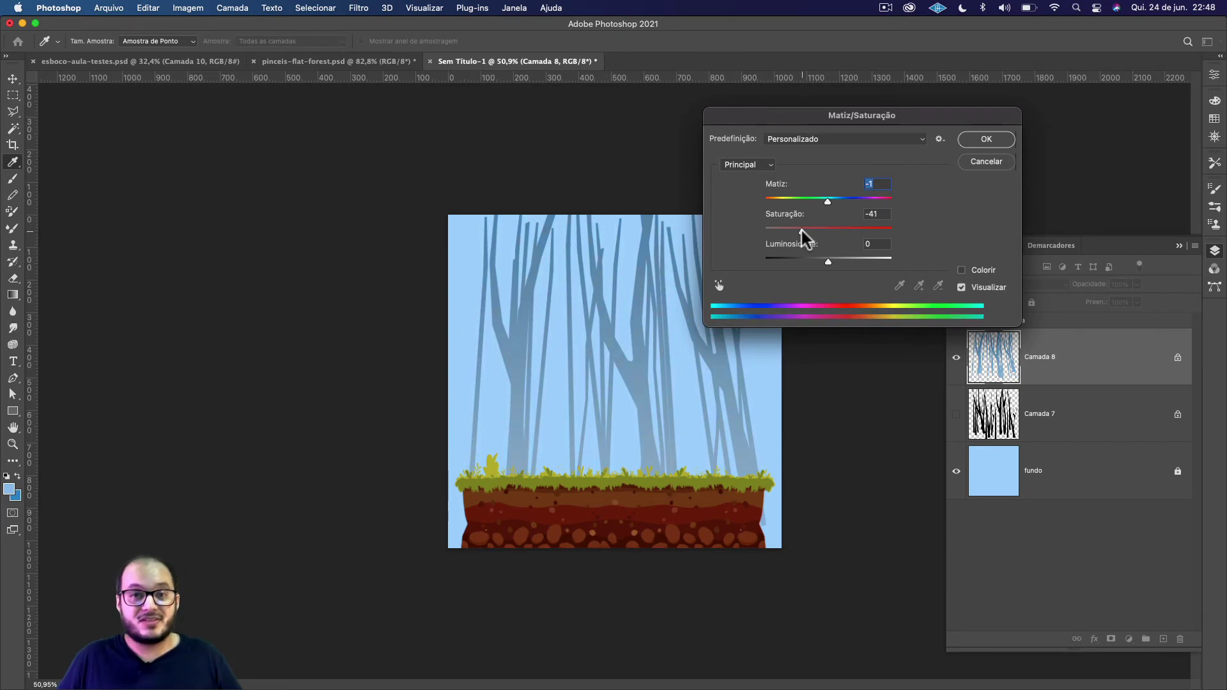
pyautogui.moveTo(804, 238); pyautogui.dragTo(805, 235)
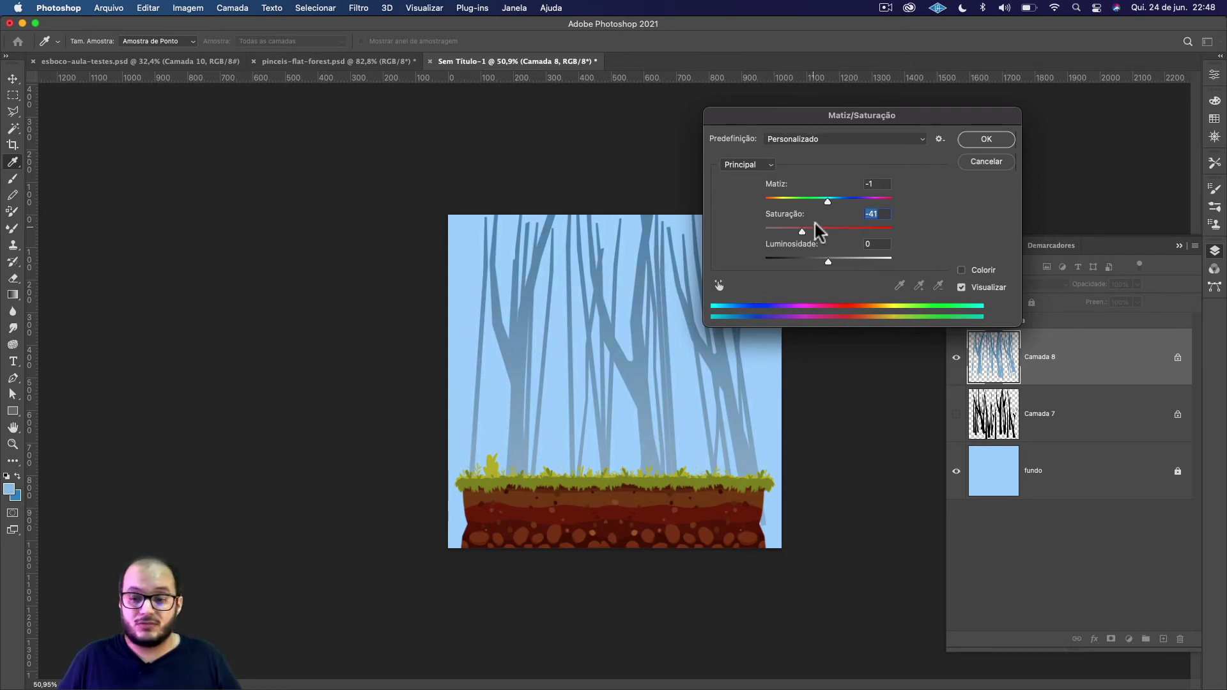
pyautogui.click(991, 140)
pyautogui.press('g')
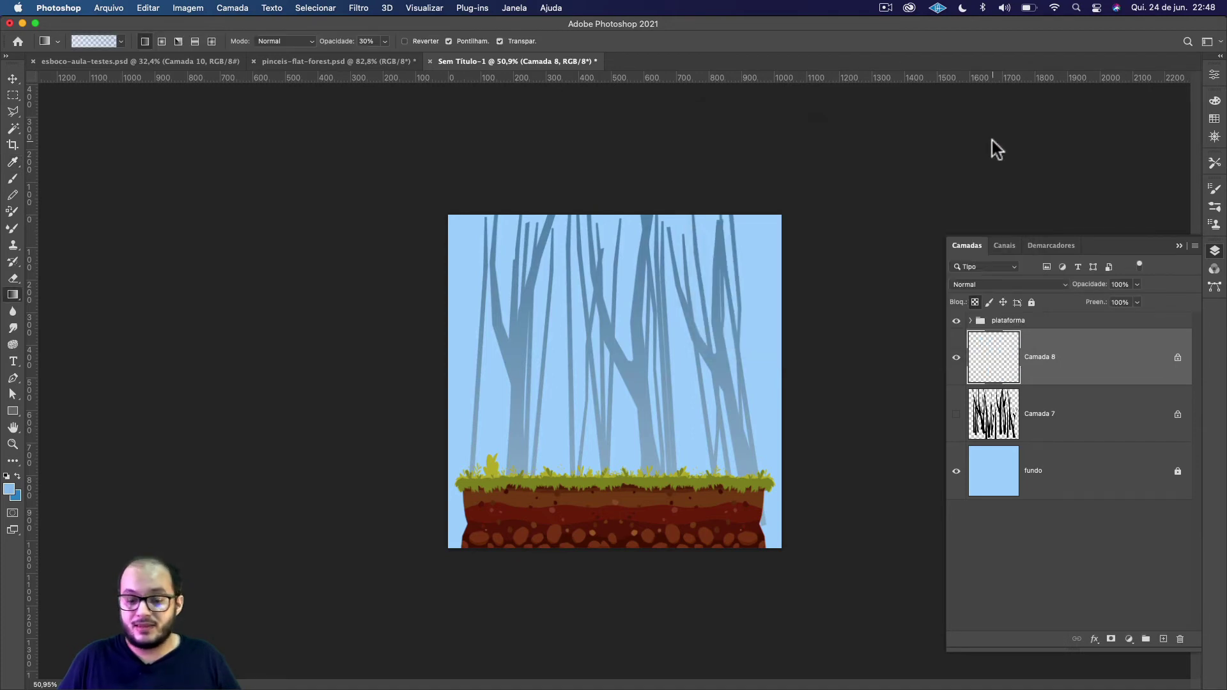
# Step: With Camada 8 temporarily hidden, shade the Camada 7 trunks with repeated vertical gradients at 30% opacity, light blue at the bases and darker blue above
pyautogui.click(991, 425)
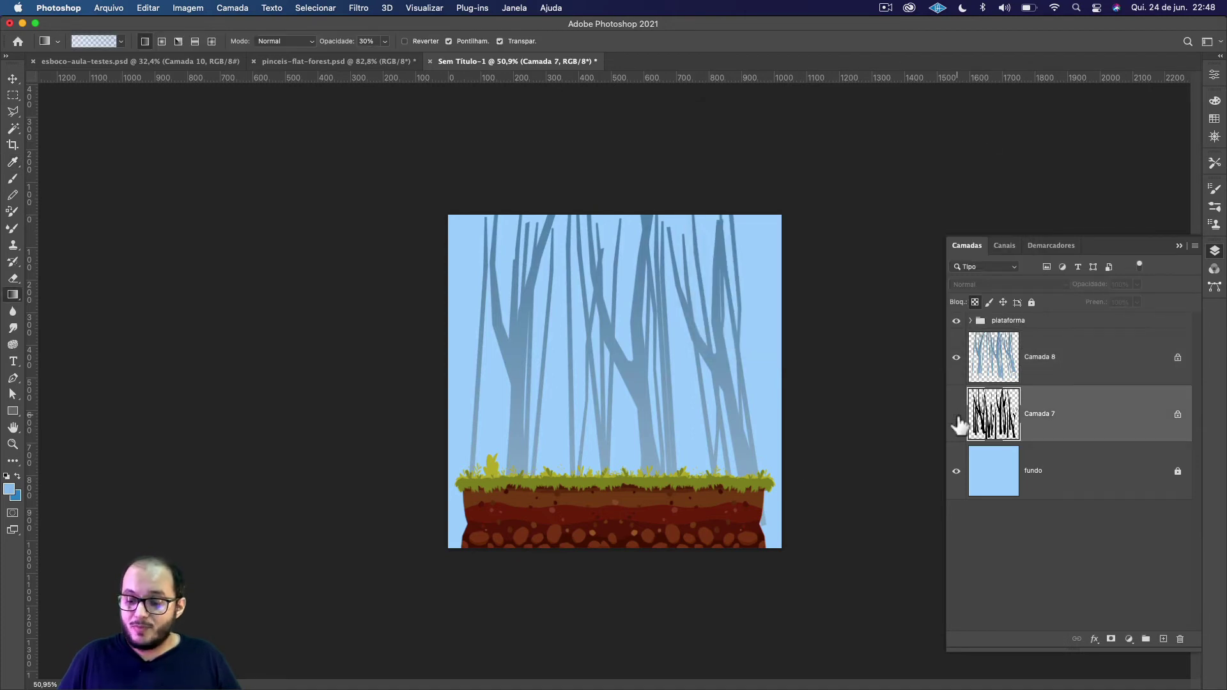
pyautogui.click(957, 414)
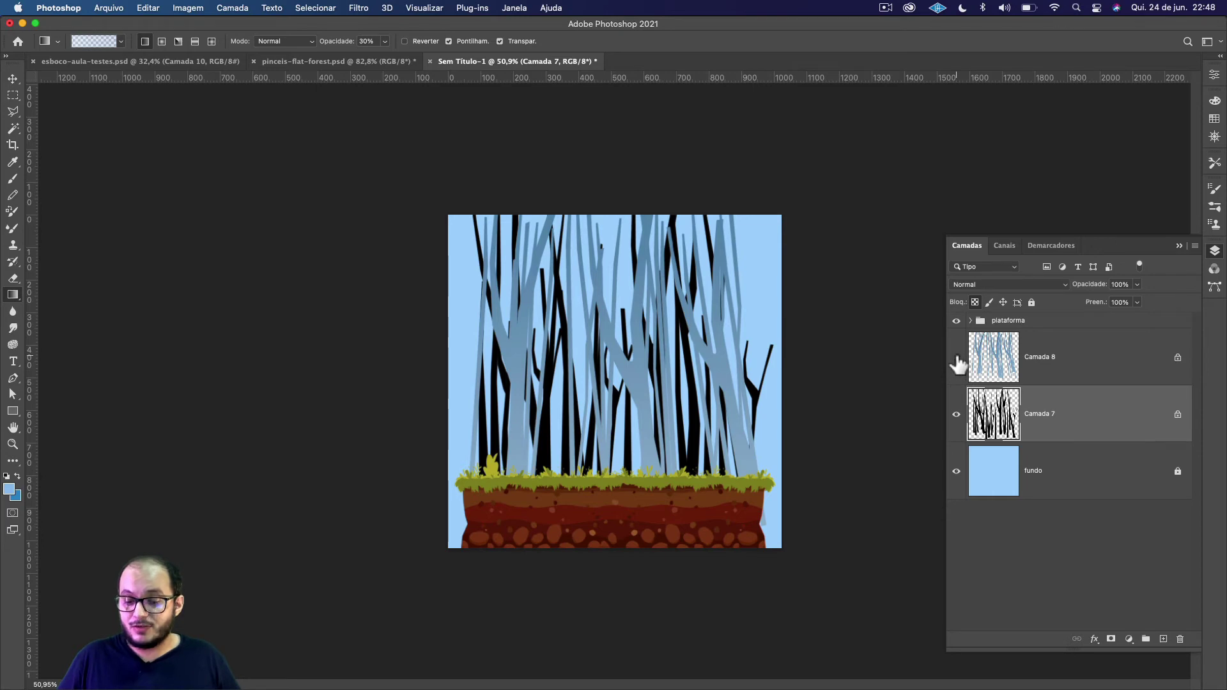
pyautogui.click(957, 358)
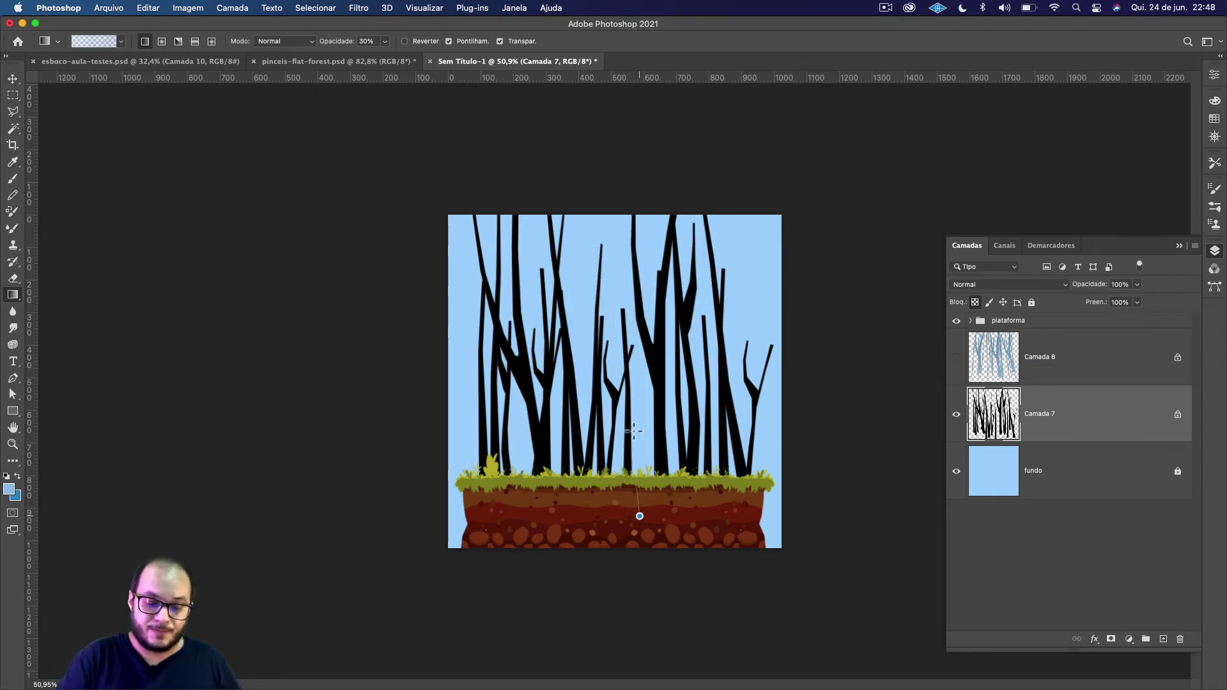
pyautogui.moveTo(641, 478); pyautogui.dragTo(641, 242)
pyautogui.moveTo(651, 508); pyautogui.dragTo(651, 358)
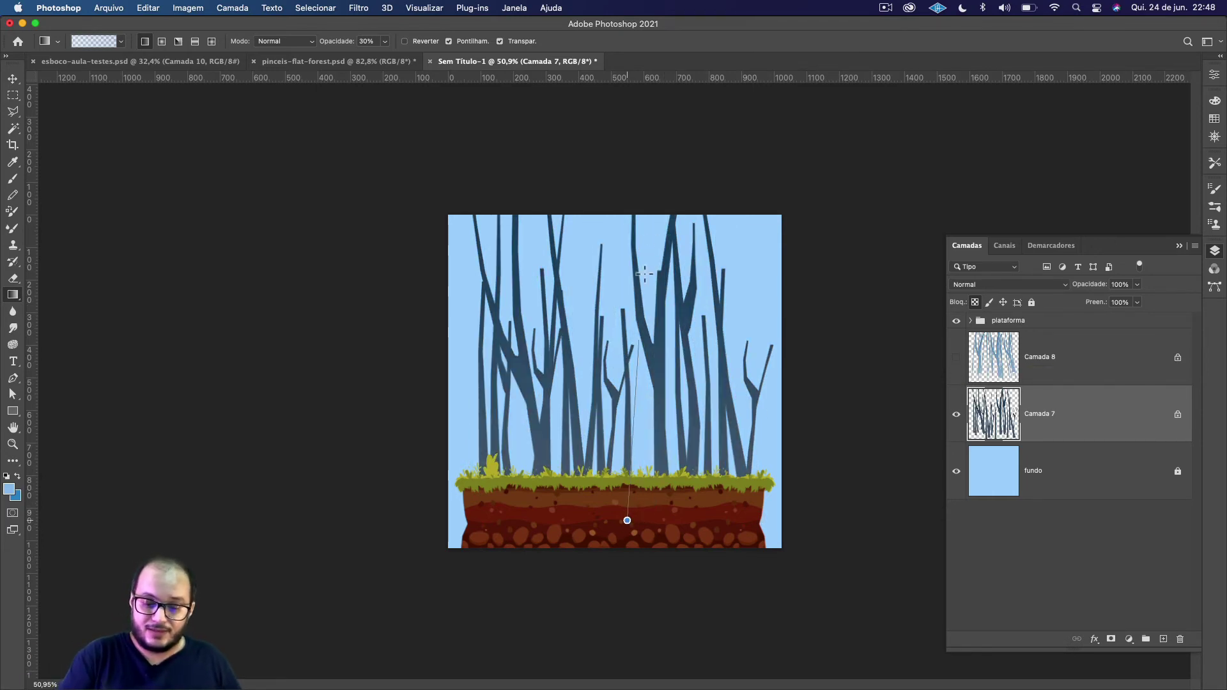
pyautogui.moveTo(624, 515); pyautogui.dragTo(635, 355)
pyautogui.moveTo(652, 505); pyautogui.dragTo(646, 314)
pyautogui.moveTo(658, 511); pyautogui.dragTo(659, 281)
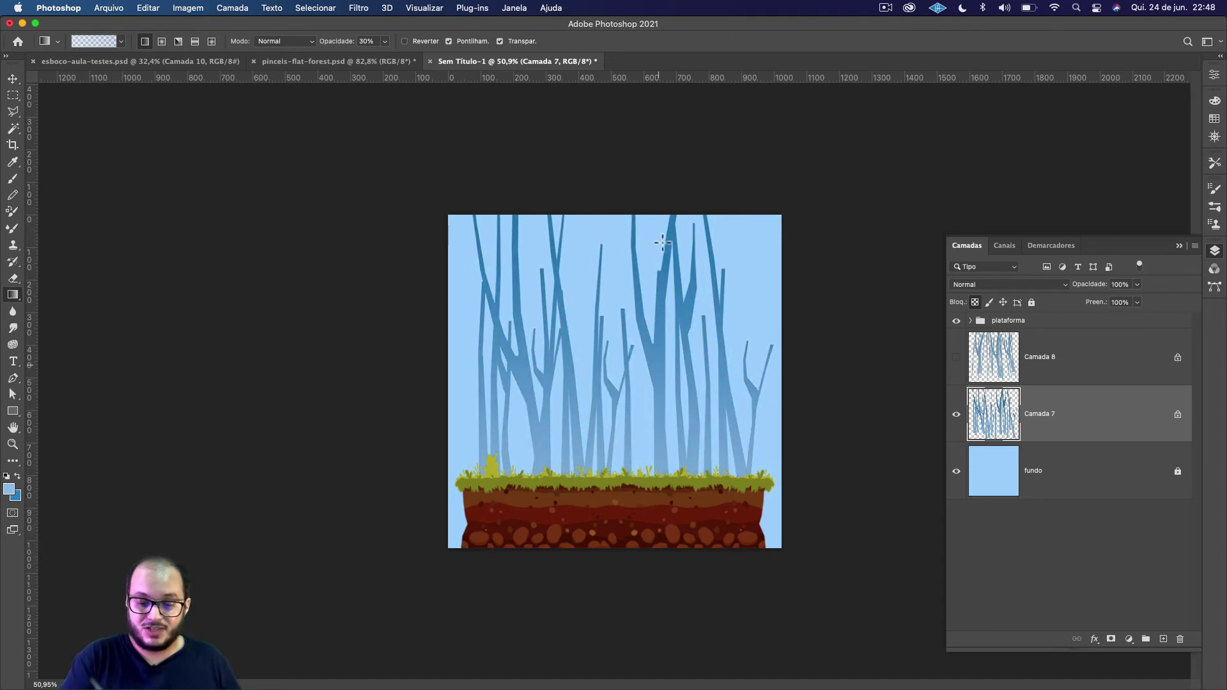
pyautogui.click(957, 357)
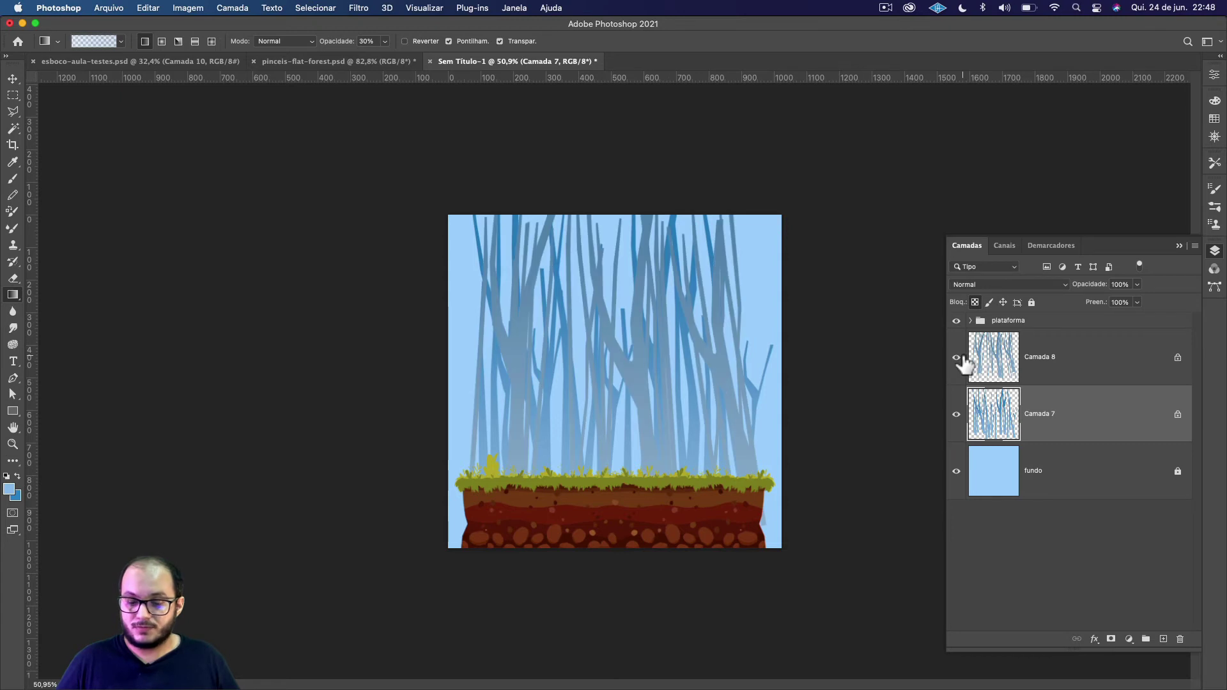
# Step: Move Camada 8 below Camada 7, and adjust Camada 7's Hue/Saturation to hue +11, saturation -26 and lightness -15
pyautogui.click(1013, 368)
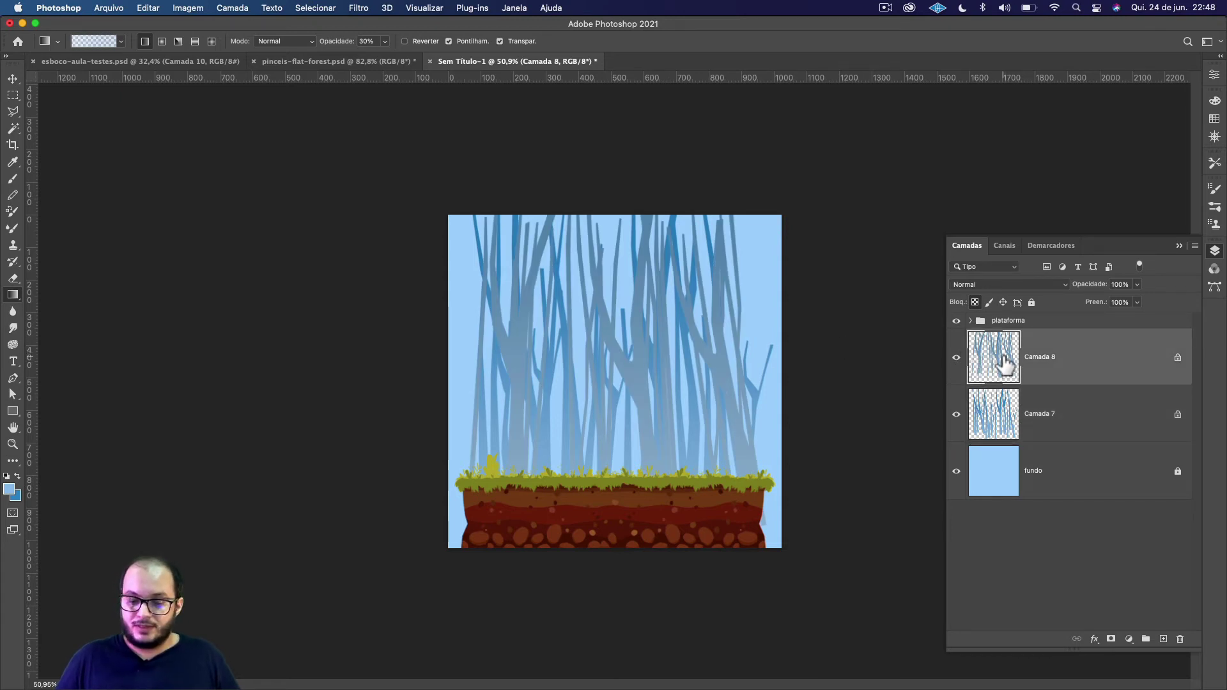
pyautogui.moveTo(1004, 365); pyautogui.dragTo(1003, 423)
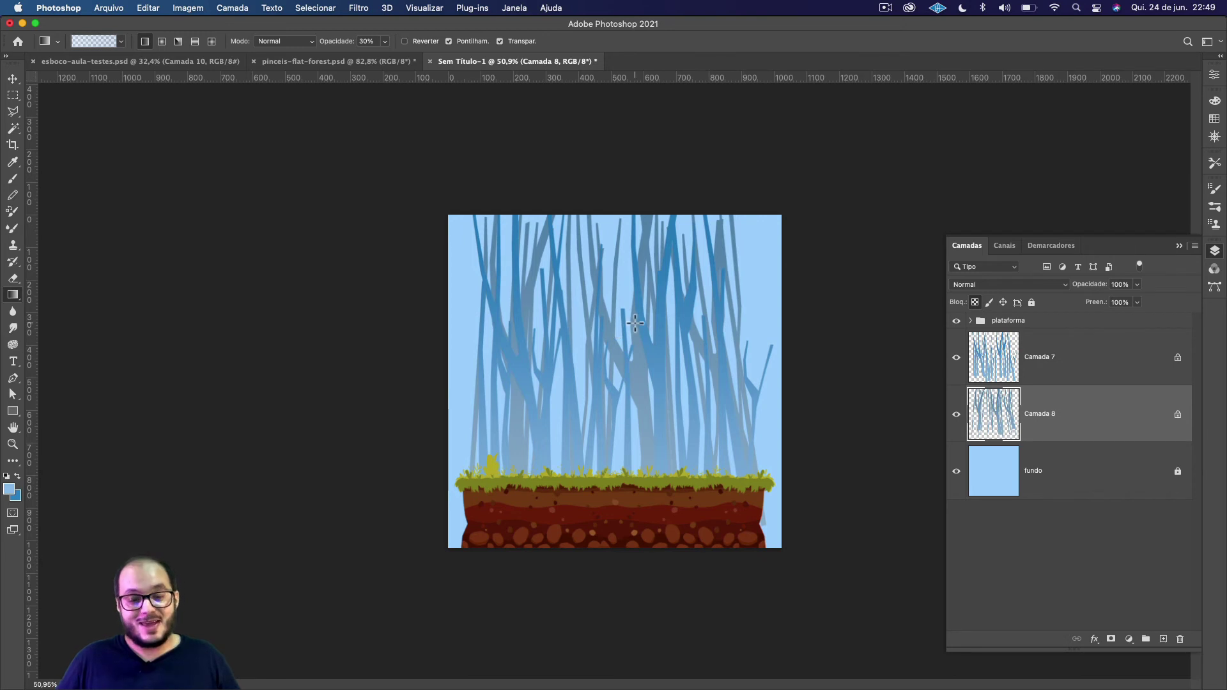
pyautogui.click(1025, 374)
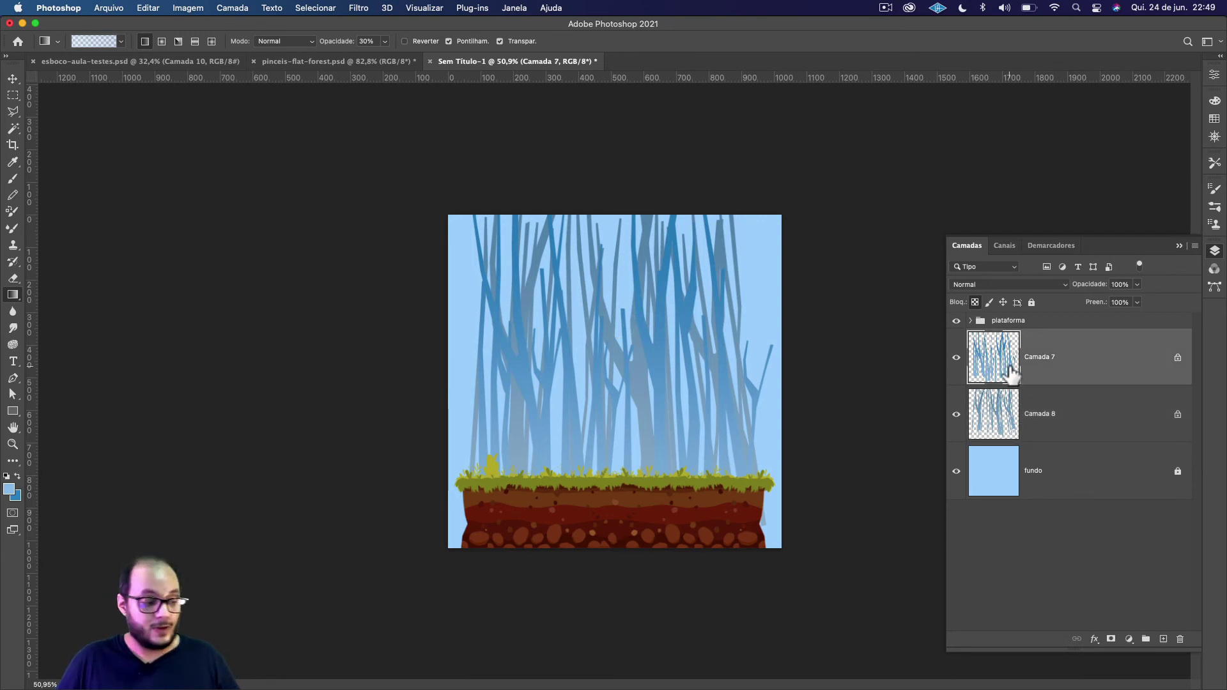
pyautogui.press('super+u')
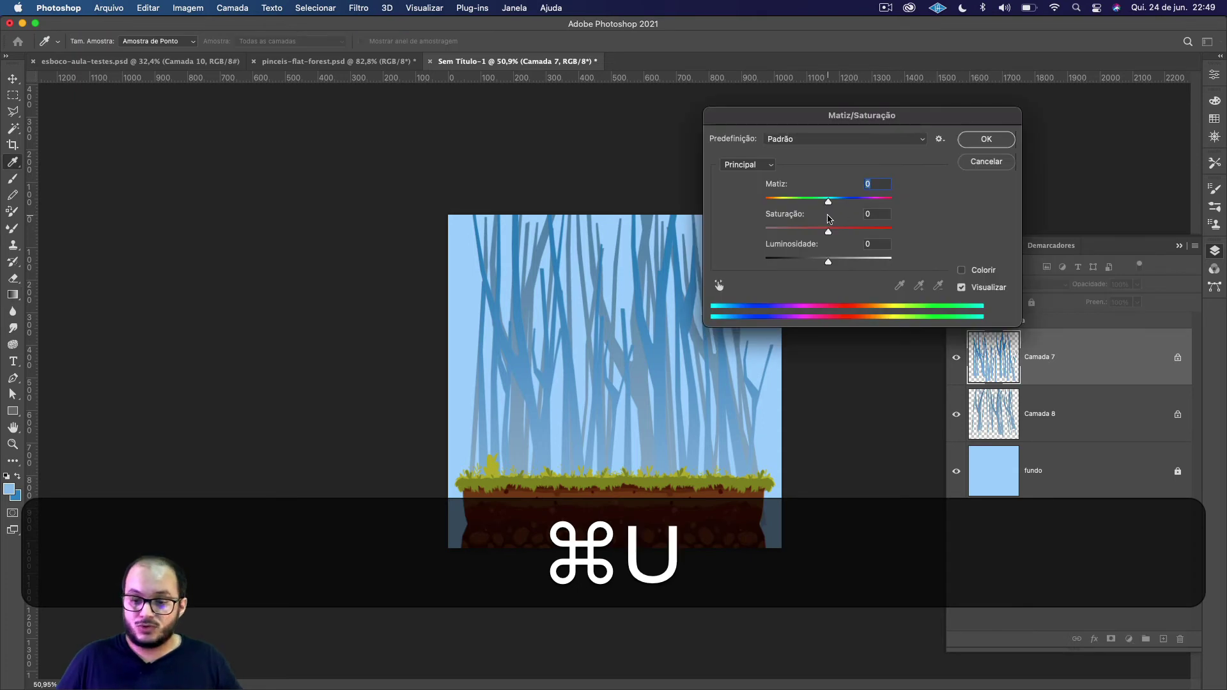
pyautogui.moveTo(825, 229)
pyautogui.mouseDown()
pyautogui.moveTo(785, 230)
pyautogui.moveTo(799, 231)
pyautogui.moveTo(814, 202)
pyautogui.moveTo(837, 202)
pyautogui.moveTo(811, 238)
pyautogui.moveTo(822, 260)
pyautogui.moveTo(815, 231)
pyautogui.mouseUp()
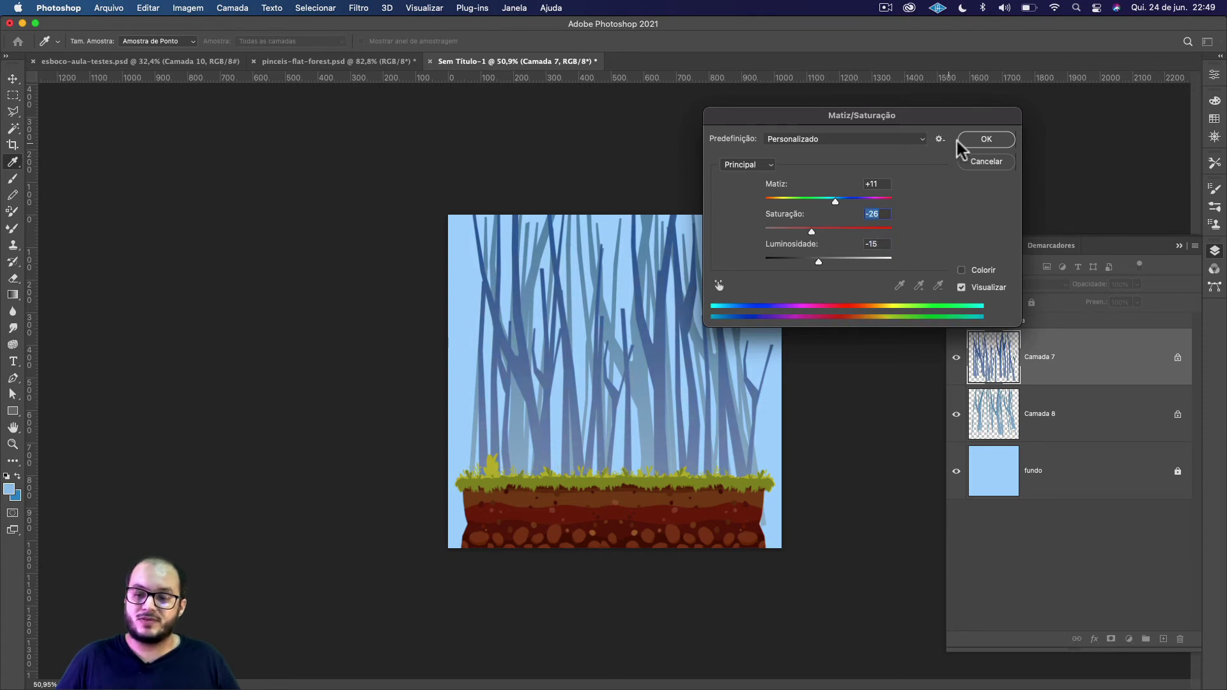
pyautogui.click(978, 141)
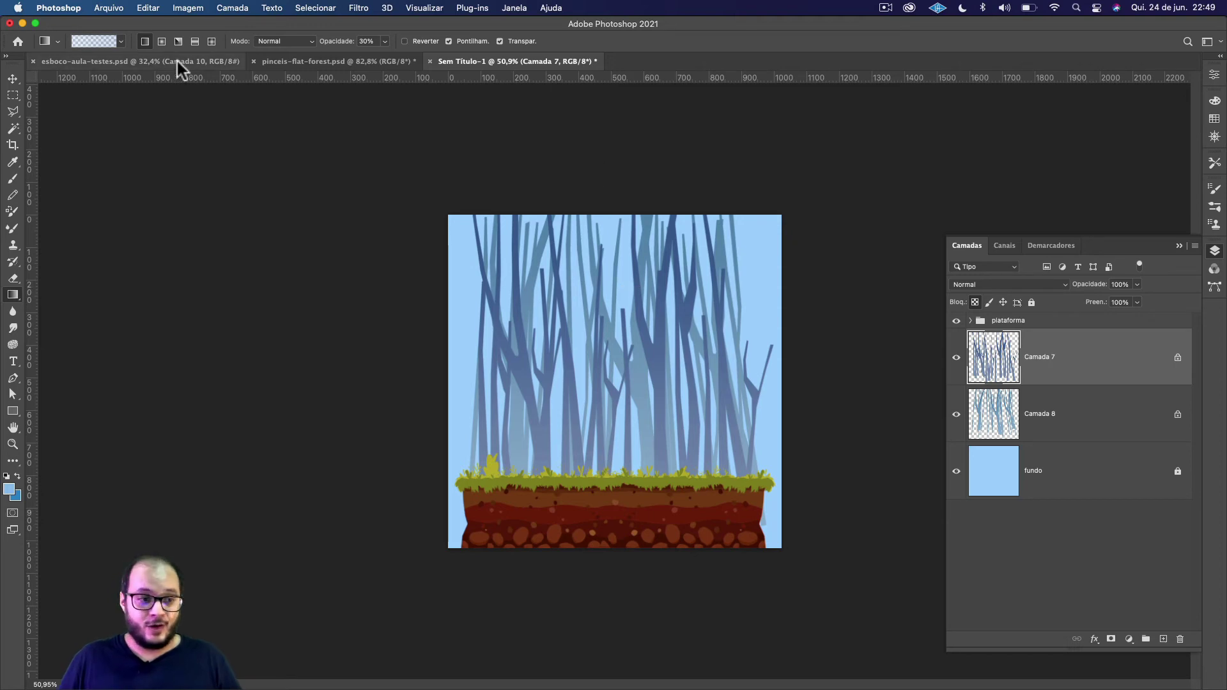
# Step: Compare the forest painting in Sem Título-1 with the background trunks of the concept scene in esboco-aula-testes.psd
pyautogui.click(144, 63)
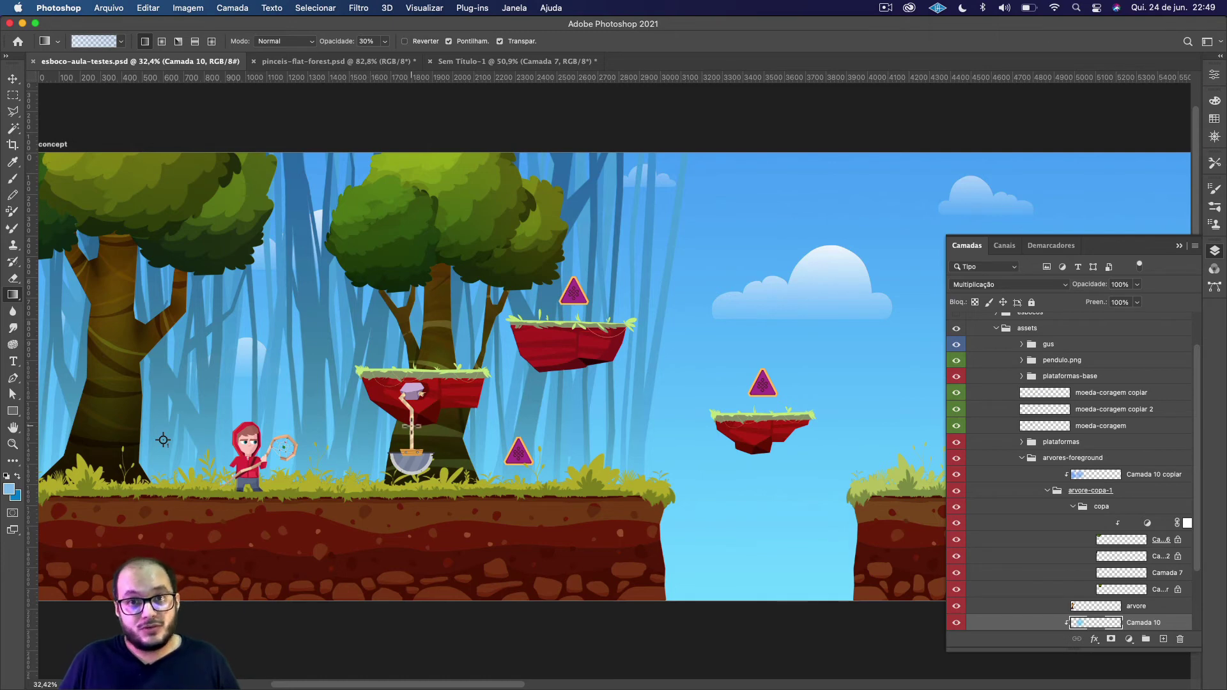
pyautogui.click(483, 64)
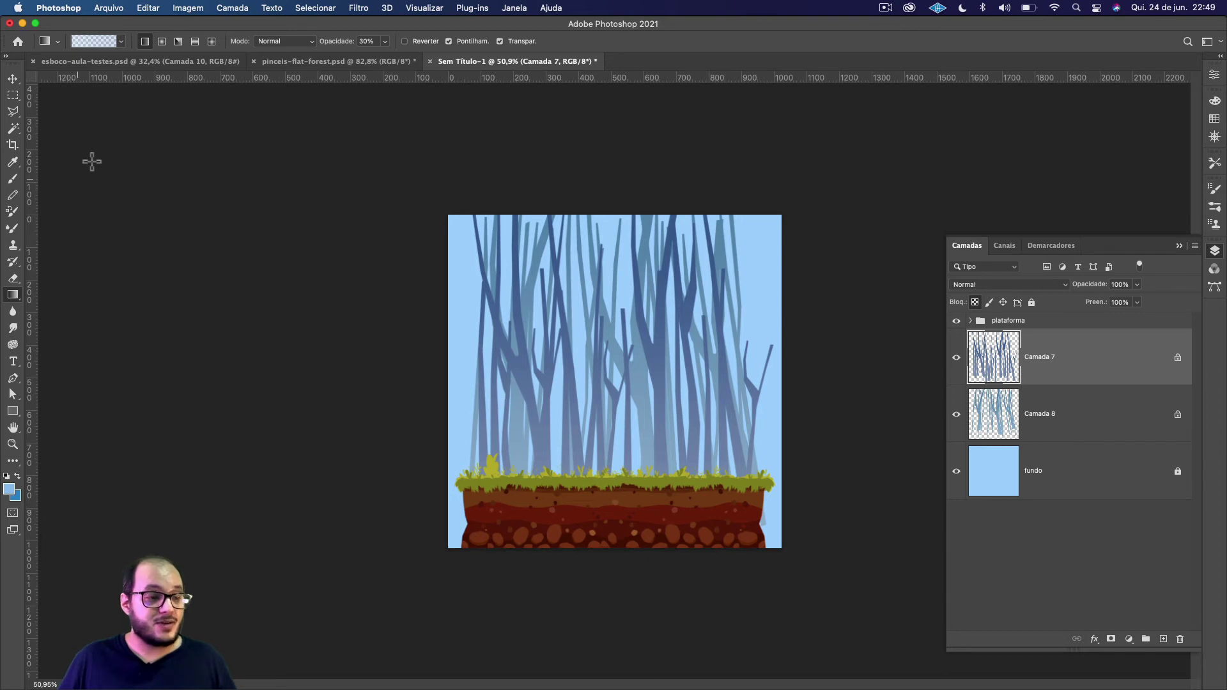
pyautogui.click(146, 63)
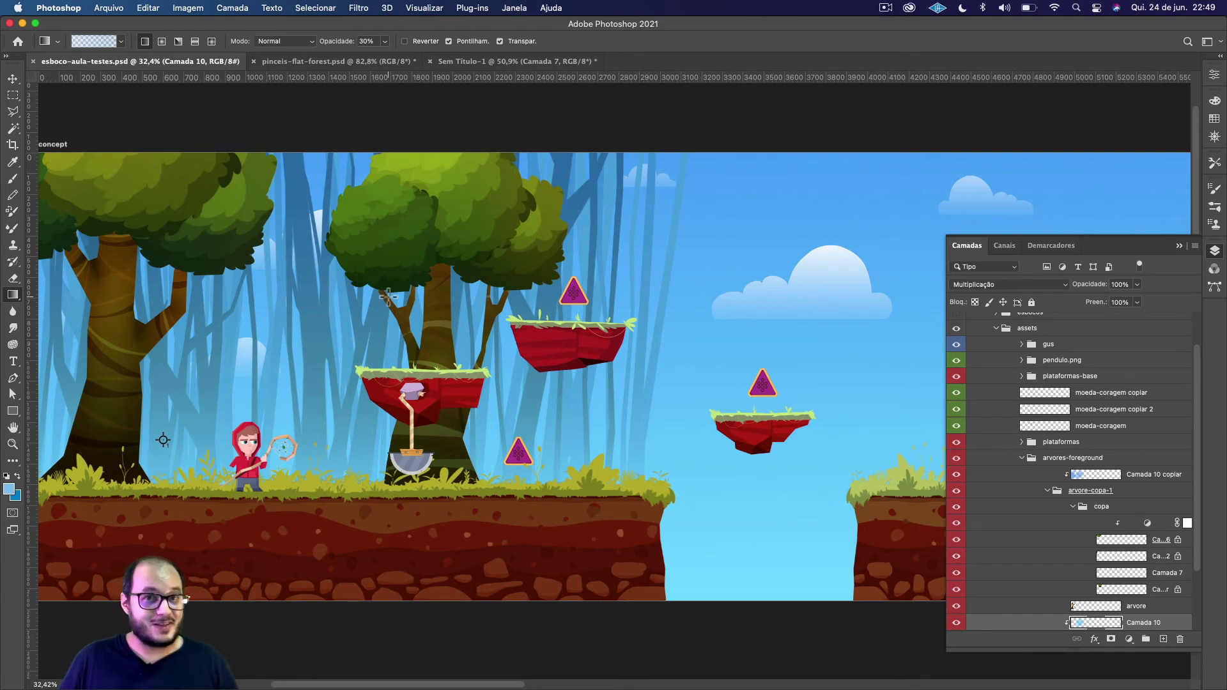
pyautogui.click(505, 61)
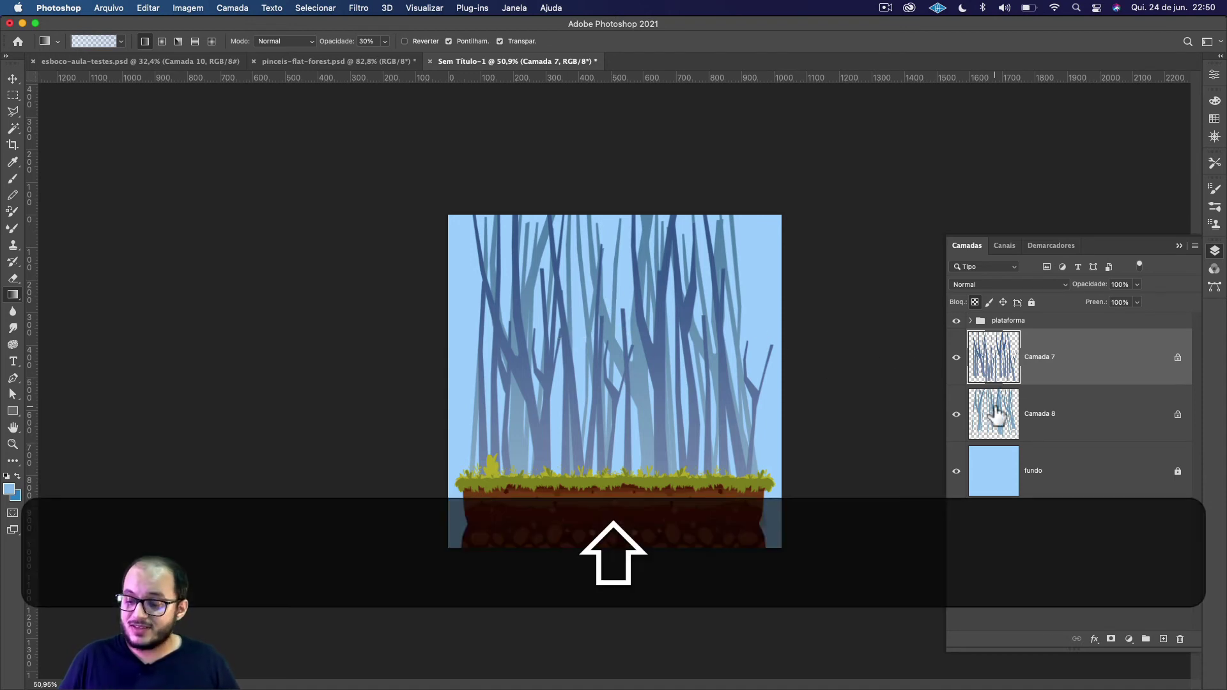
# Step: Group Camada 7 and Camada 8, duplicate the group, and hide the original group as a backup
pyautogui.keyDown('shift'); pyautogui.click(997, 416); pyautogui.keyUp('shift')
pyautogui.press('shift+super+g')
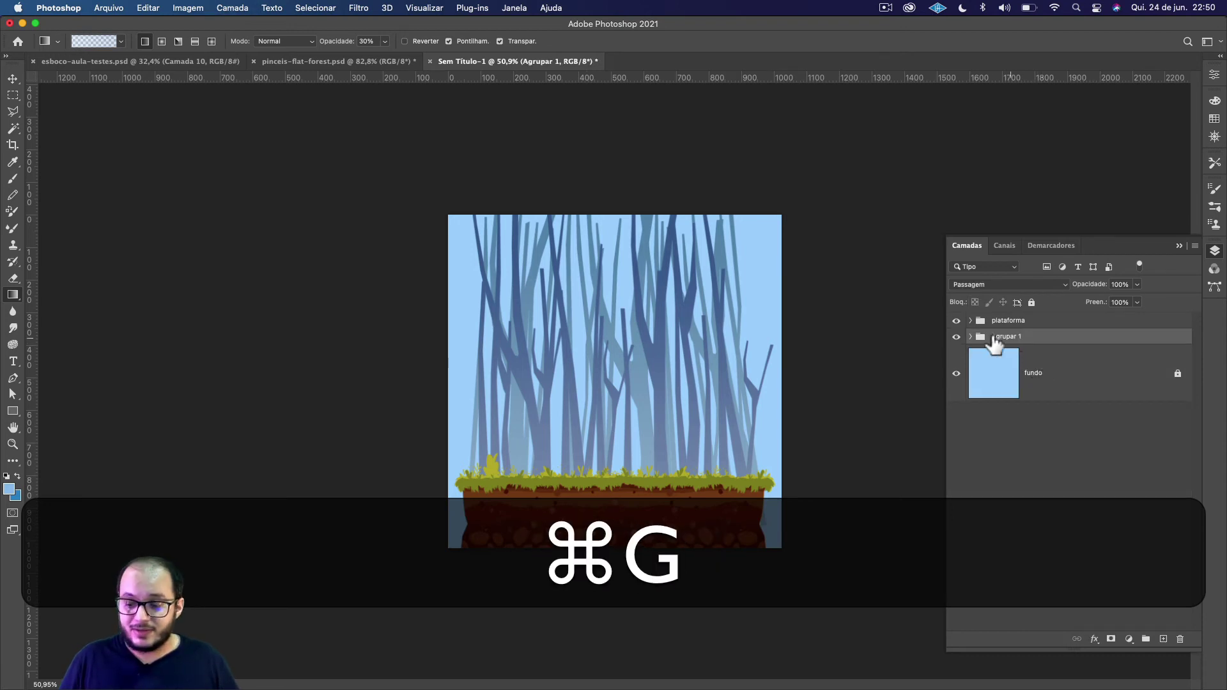
pyautogui.press('super+j')
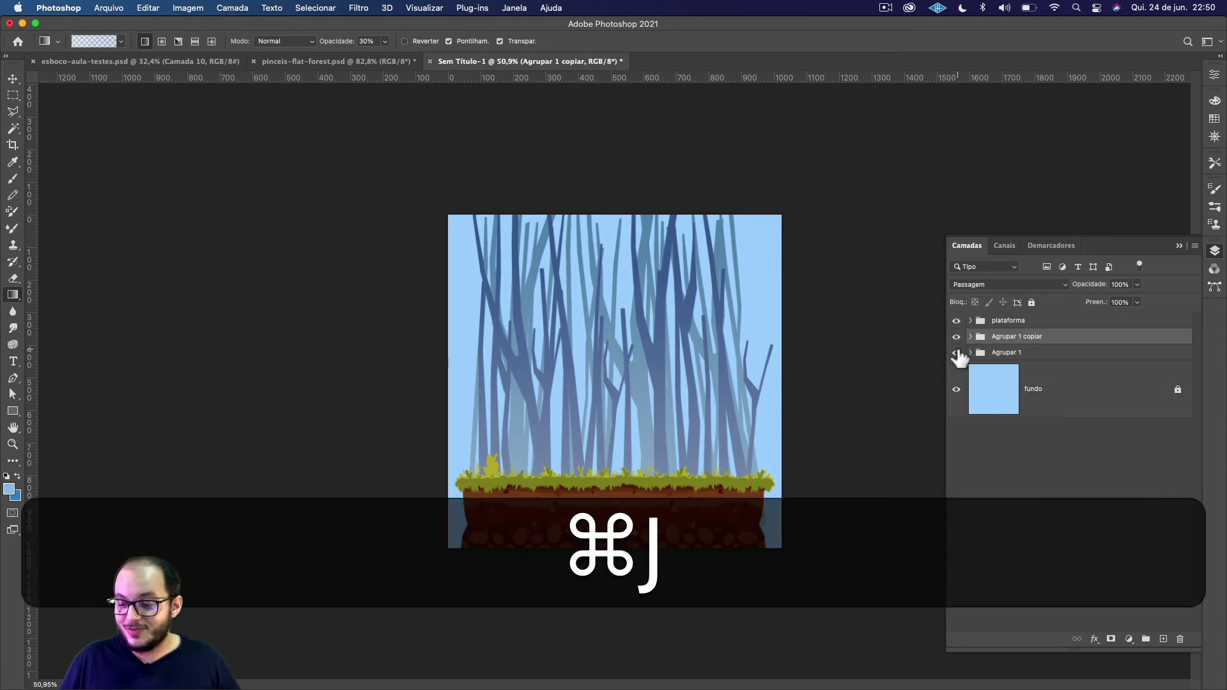
pyautogui.click(957, 353)
pyautogui.click(971, 337)
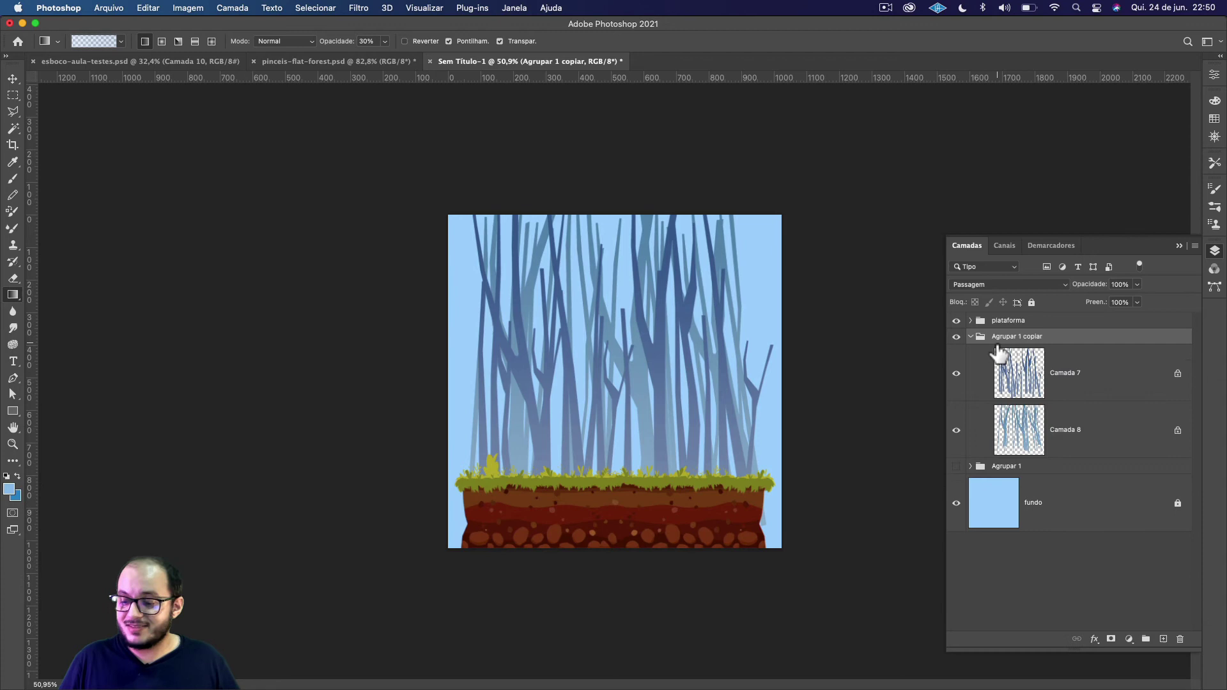
pyautogui.click(1019, 374)
pyautogui.click(1026, 338)
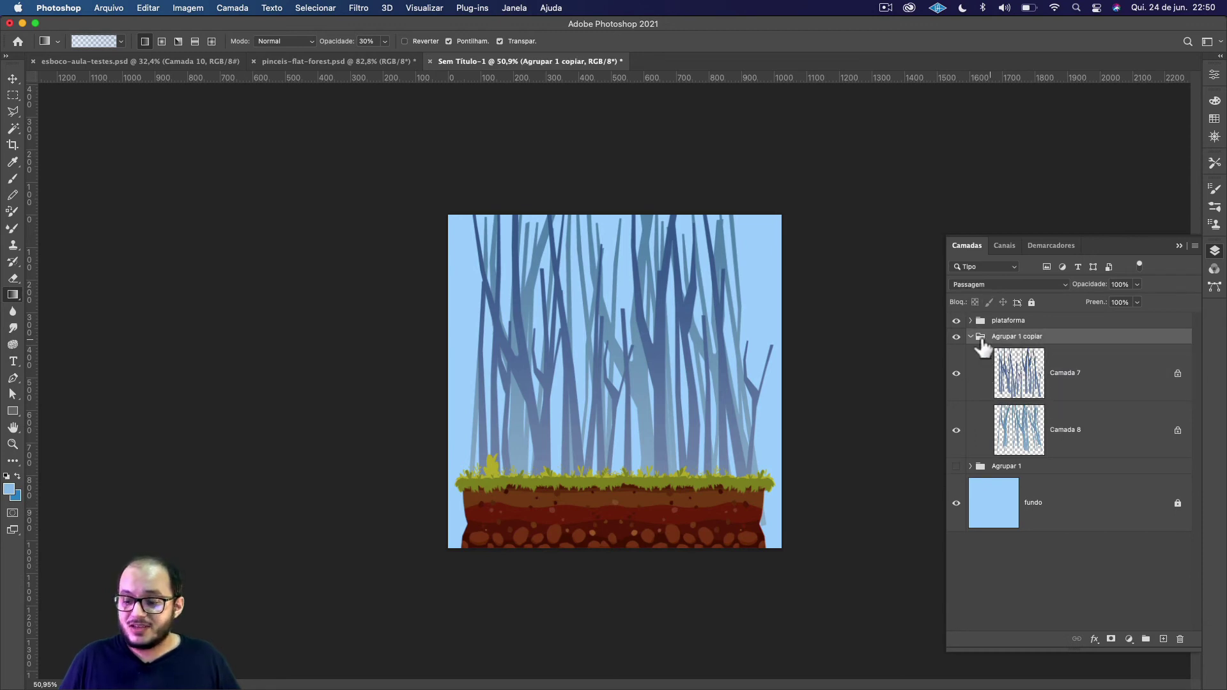
pyautogui.click(971, 337)
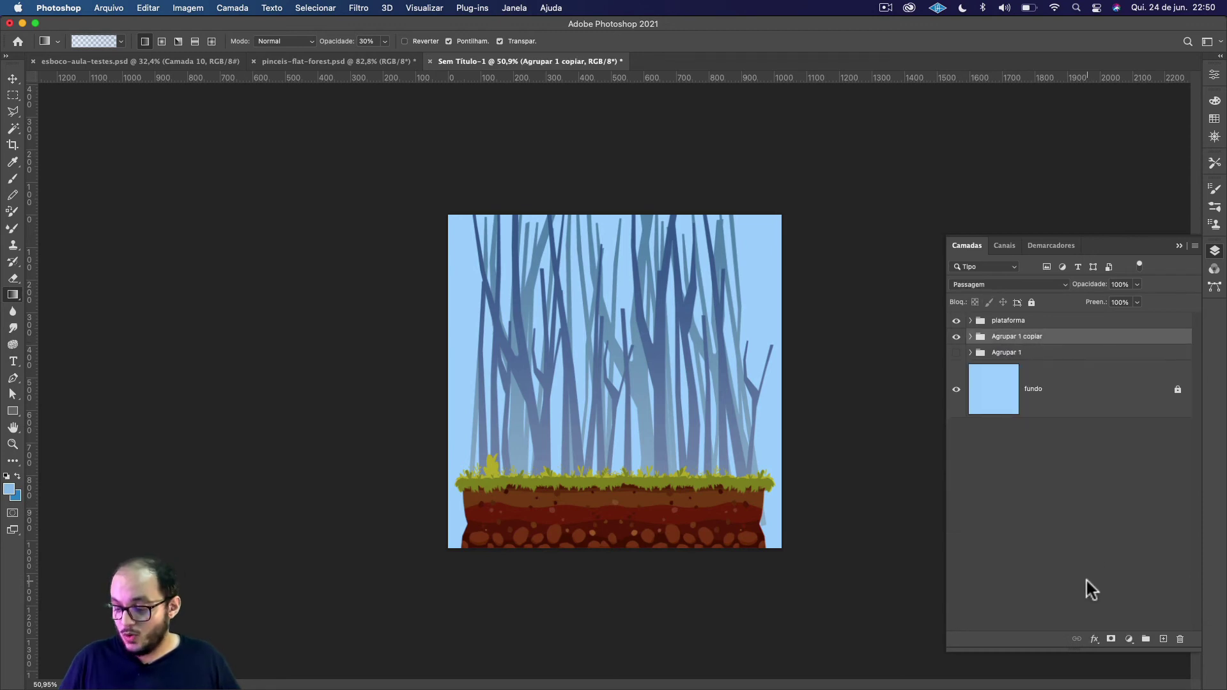
# Step: Try a Levels adjustment clipped to the Agrupar 1 copiar group with midtones at 0,78, and delete the adjustment layer
pyautogui.click(1129, 639)
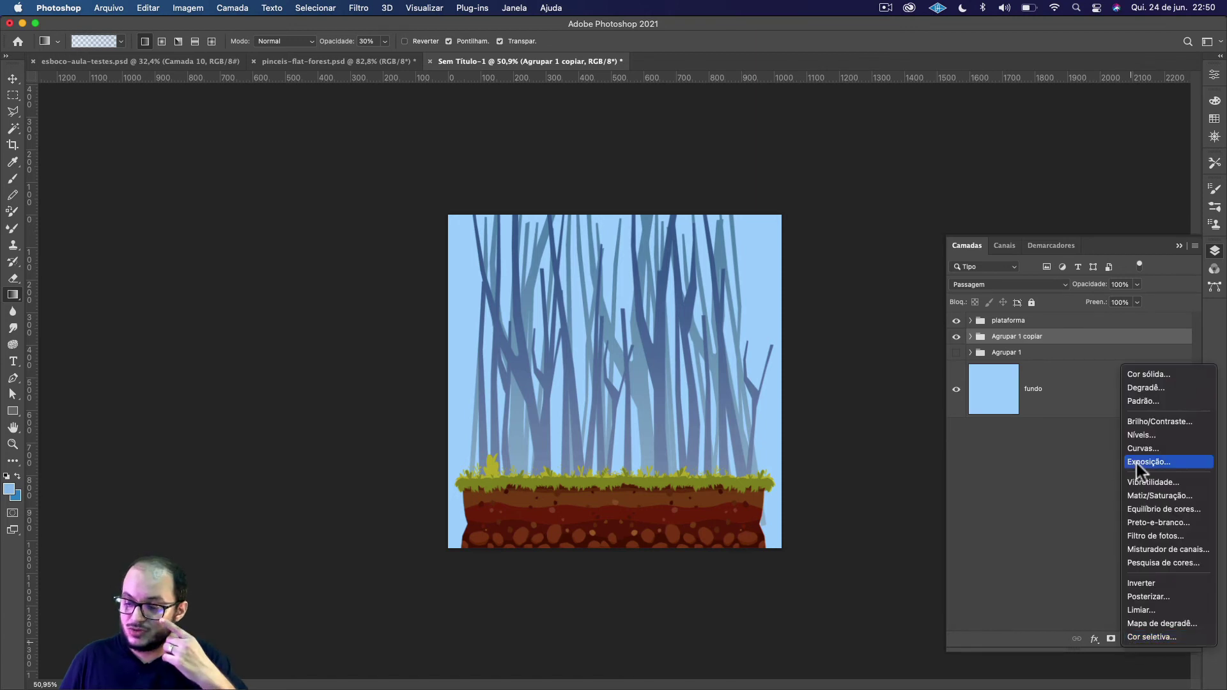
pyautogui.click(1152, 436)
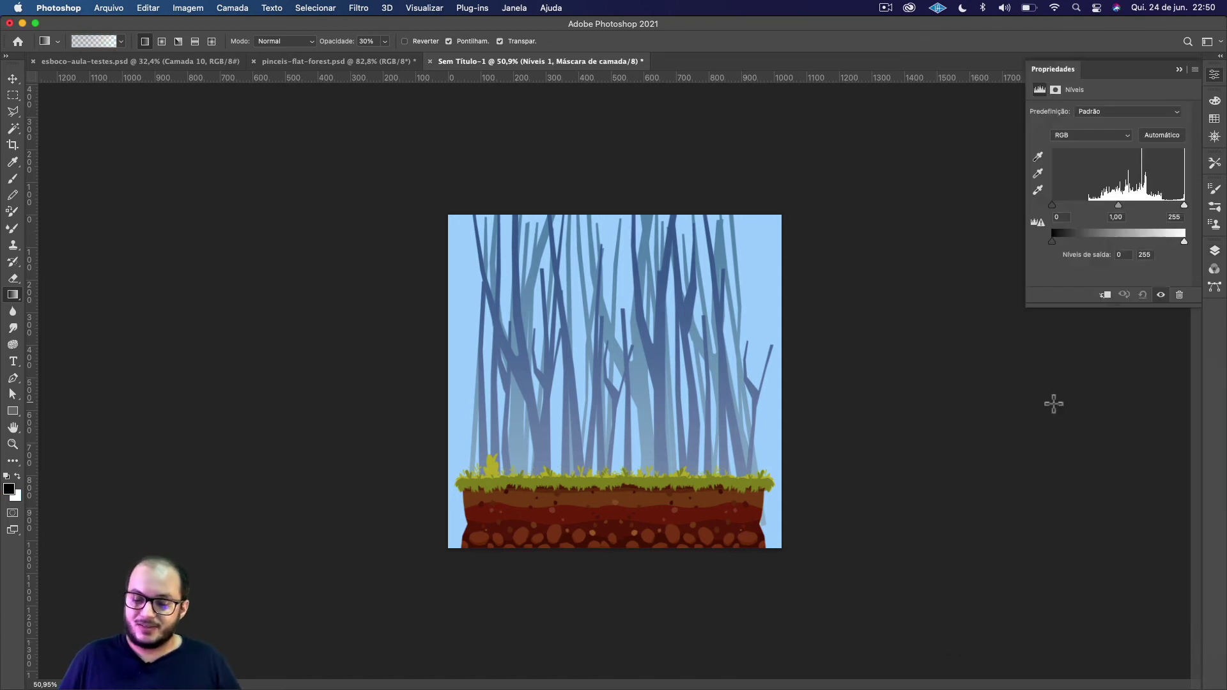
pyautogui.moveTo(1053, 203); pyautogui.dragTo(1103, 205)
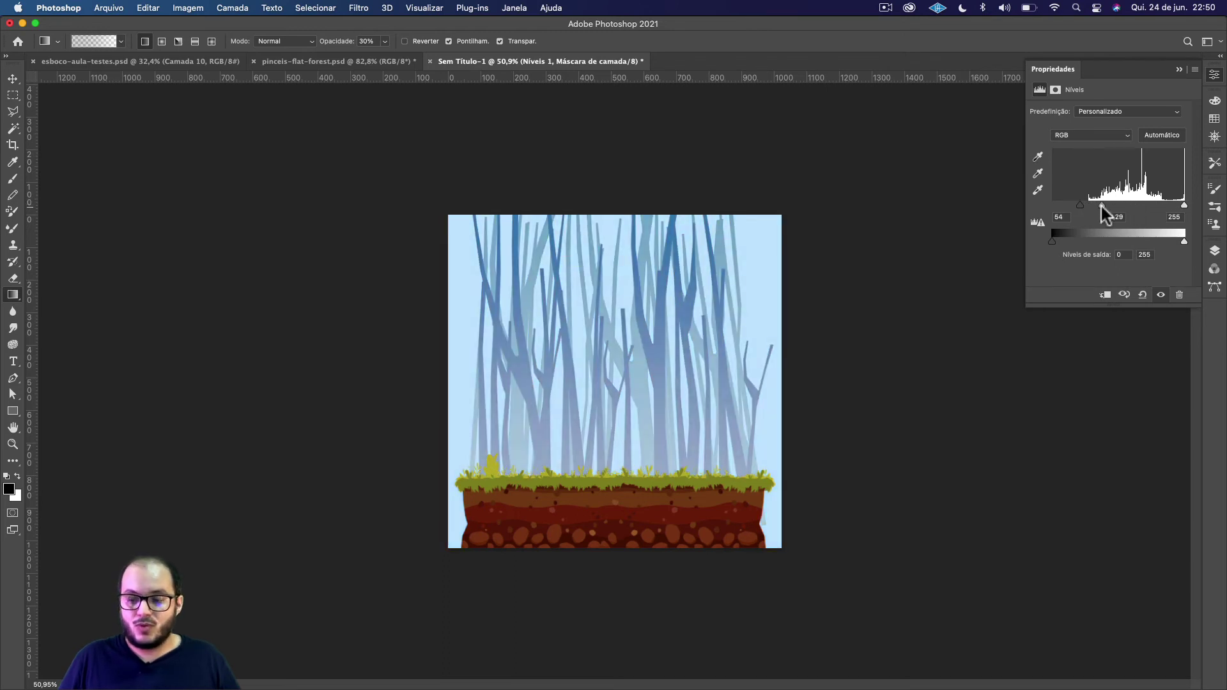
pyautogui.click(1105, 296)
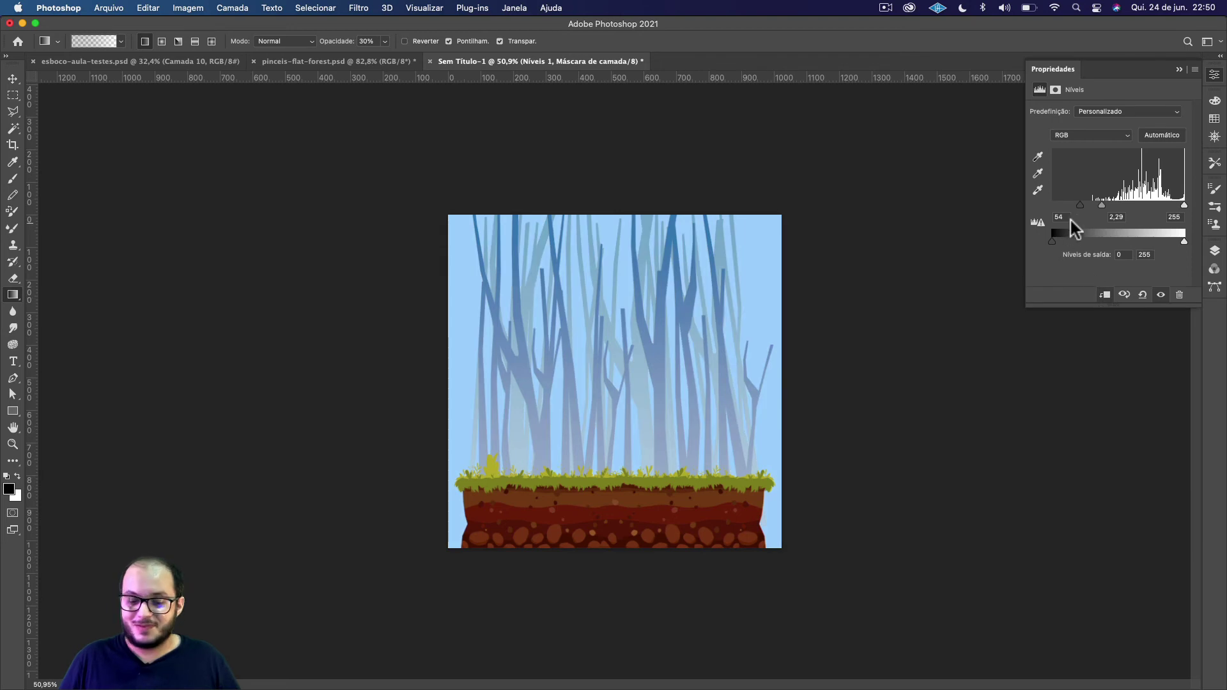
pyautogui.moveTo(1102, 205); pyautogui.dragTo(1049, 204)
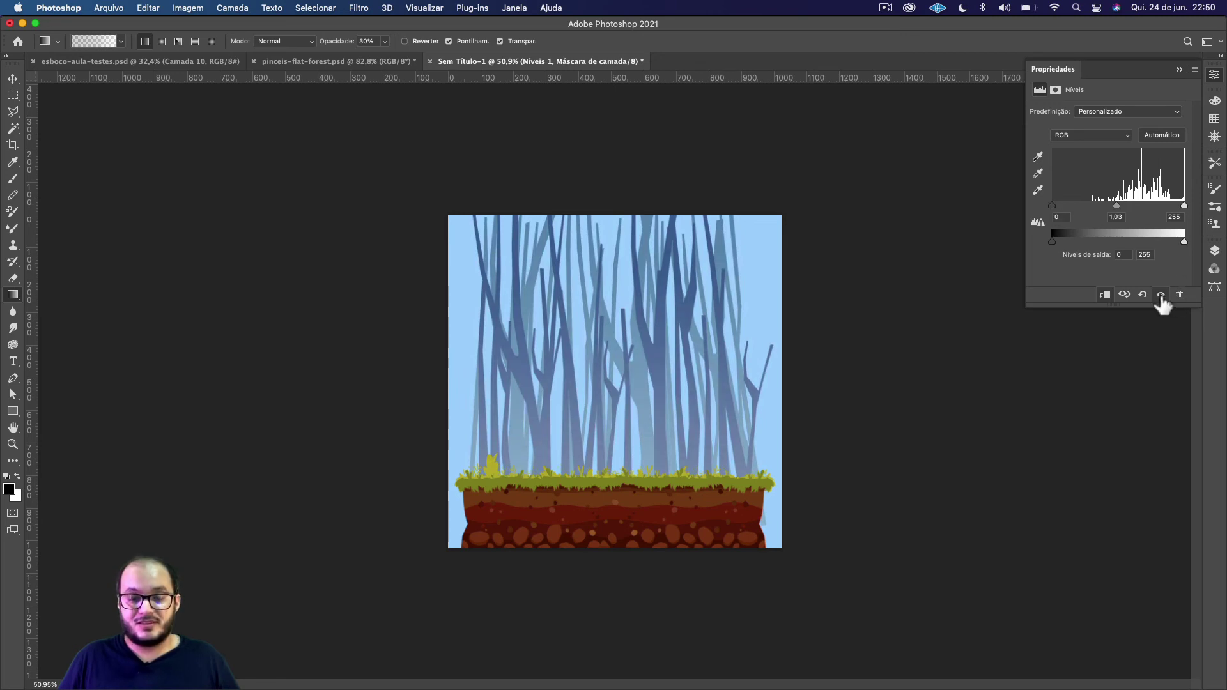
pyautogui.moveTo(1117, 205); pyautogui.dragTo(1129, 205)
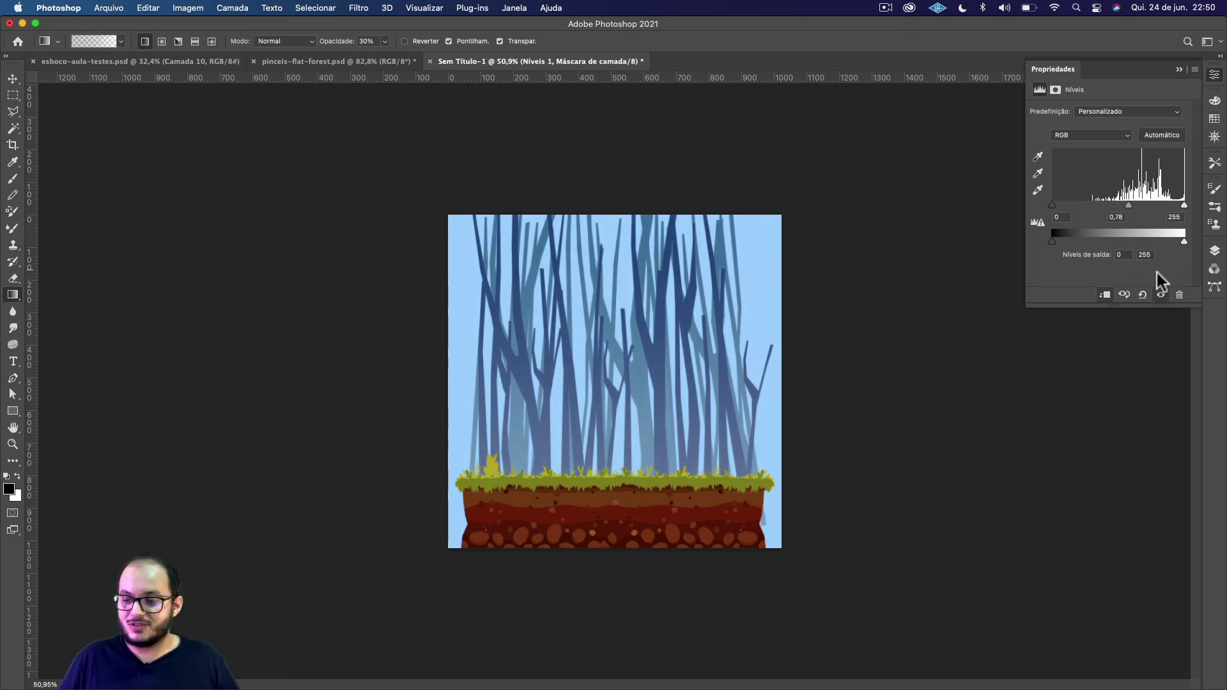
pyautogui.click(1161, 294)
pyautogui.click(1161, 295)
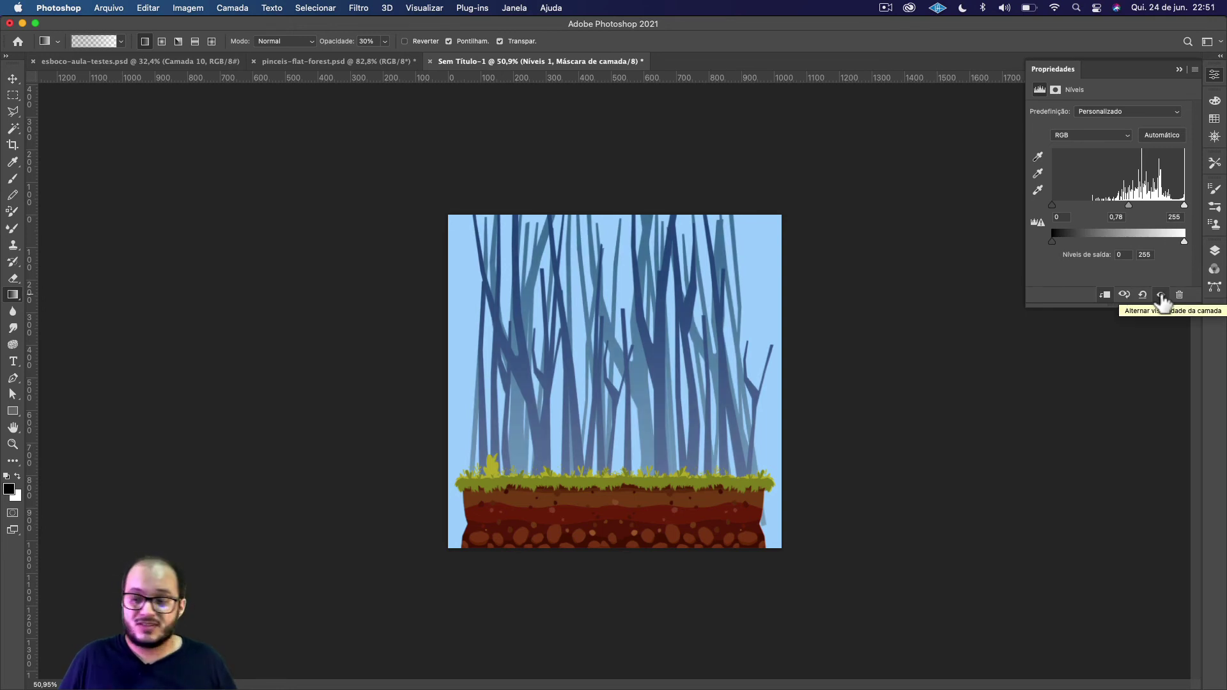
pyautogui.click(1179, 295)
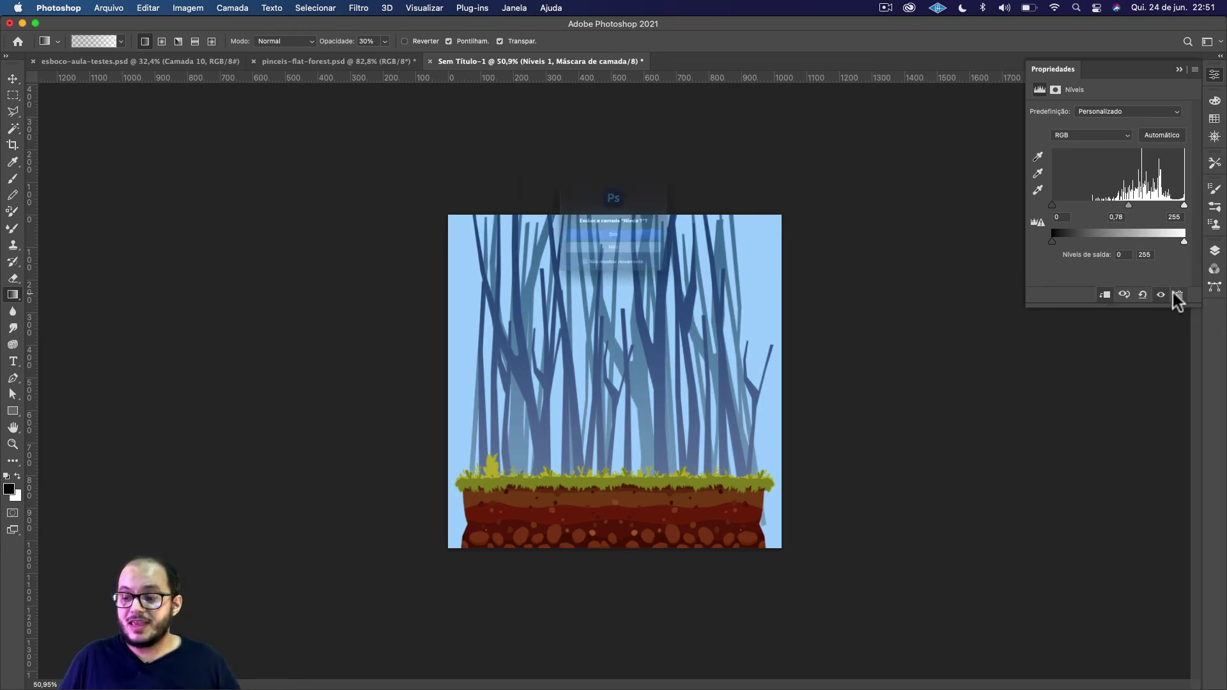
pyautogui.click(622, 237)
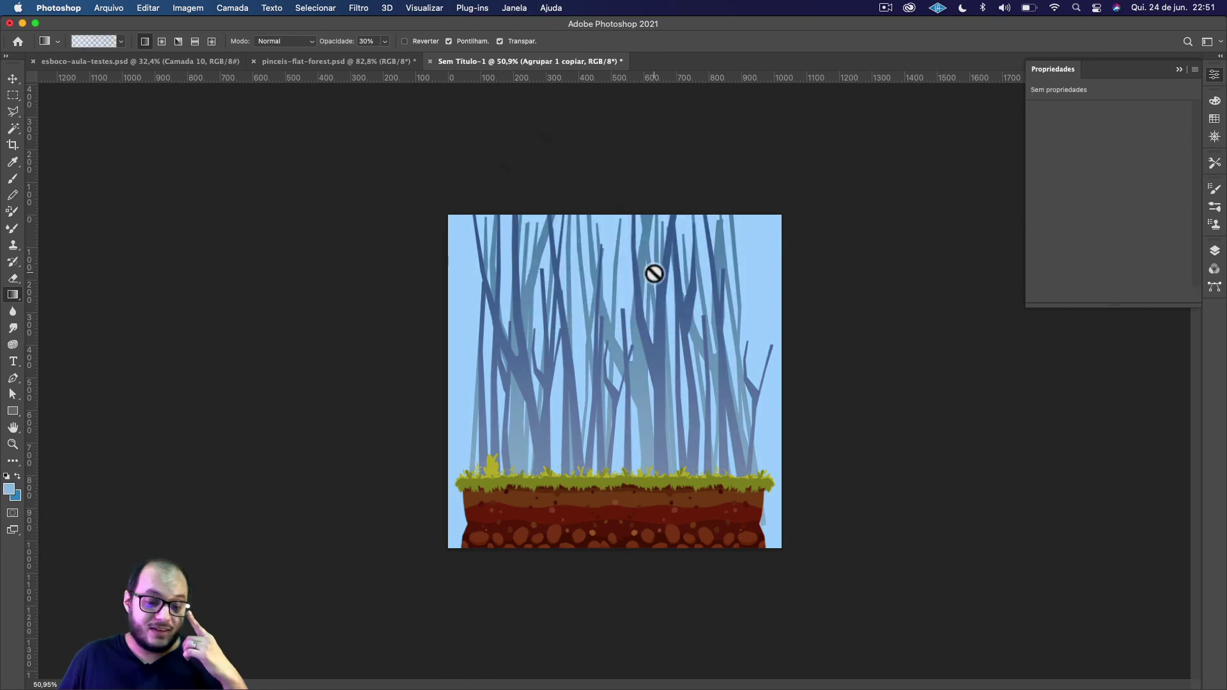
pyautogui.click(1216, 251)
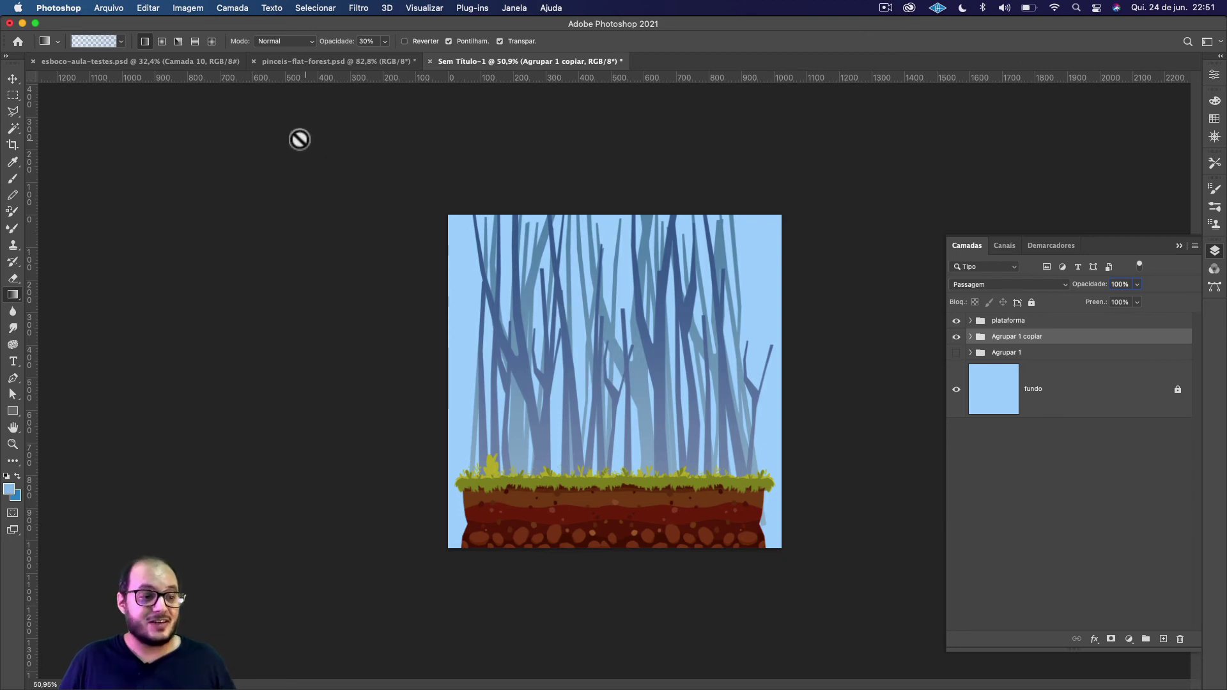
# Step: In esboco-aula-testes.psd, duplicate the gus character group, merge the duplicate into a single layer and copy it
pyautogui.click(182, 62)
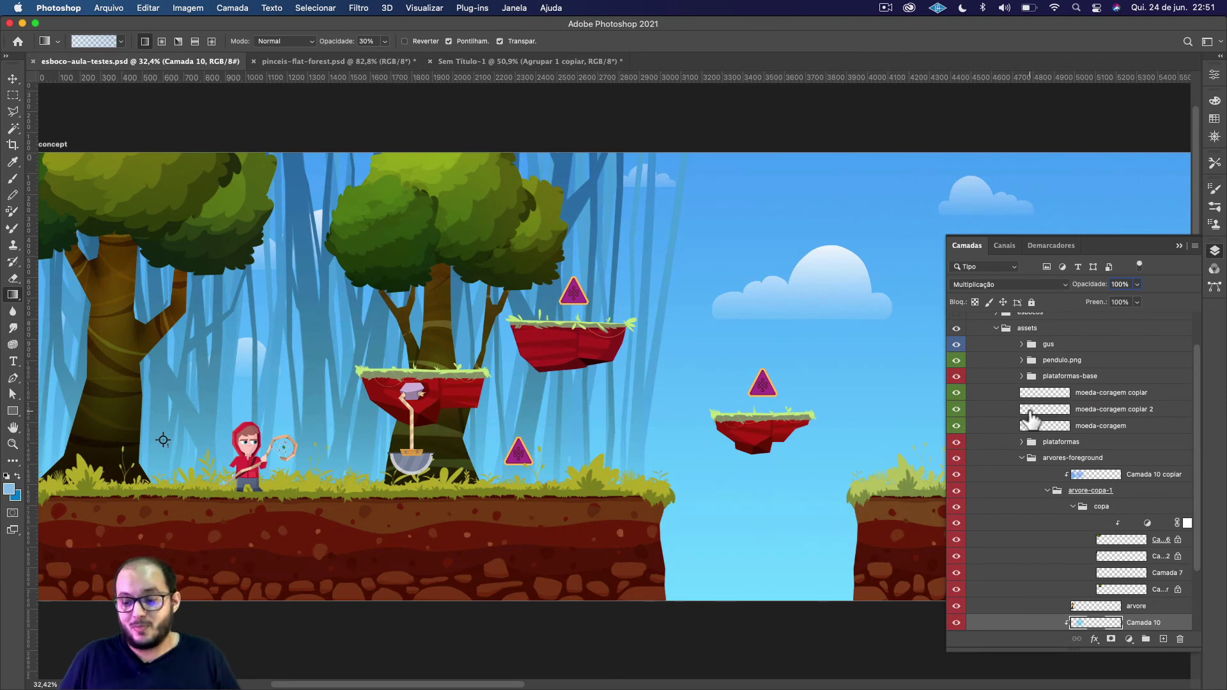
pyautogui.click(1047, 345)
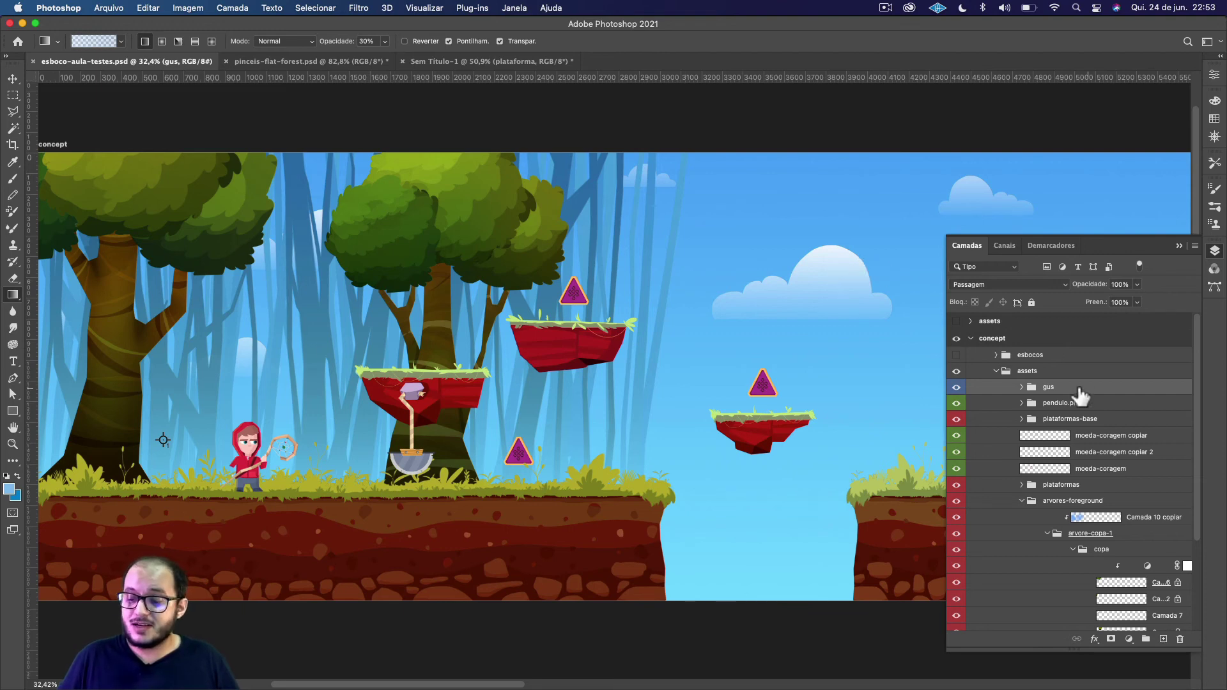
pyautogui.moveTo(1052, 391)
pyautogui.mouseDown()
pyautogui.moveTo(436, 311)
pyautogui.moveTo(367, 370)
pyautogui.moveTo(420, 386)
pyautogui.moveTo(287, 407)
pyautogui.moveTo(811, 424)
pyautogui.moveTo(1049, 396)
pyautogui.mouseUp()
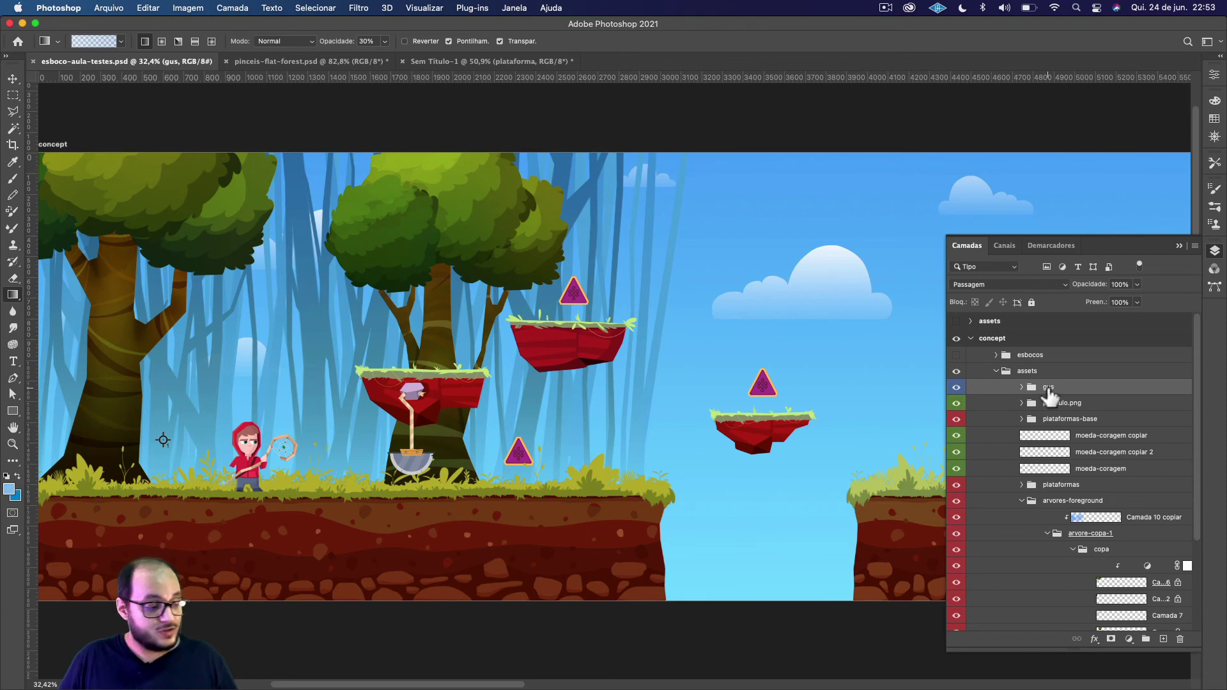
pyautogui.press('cmd+j')
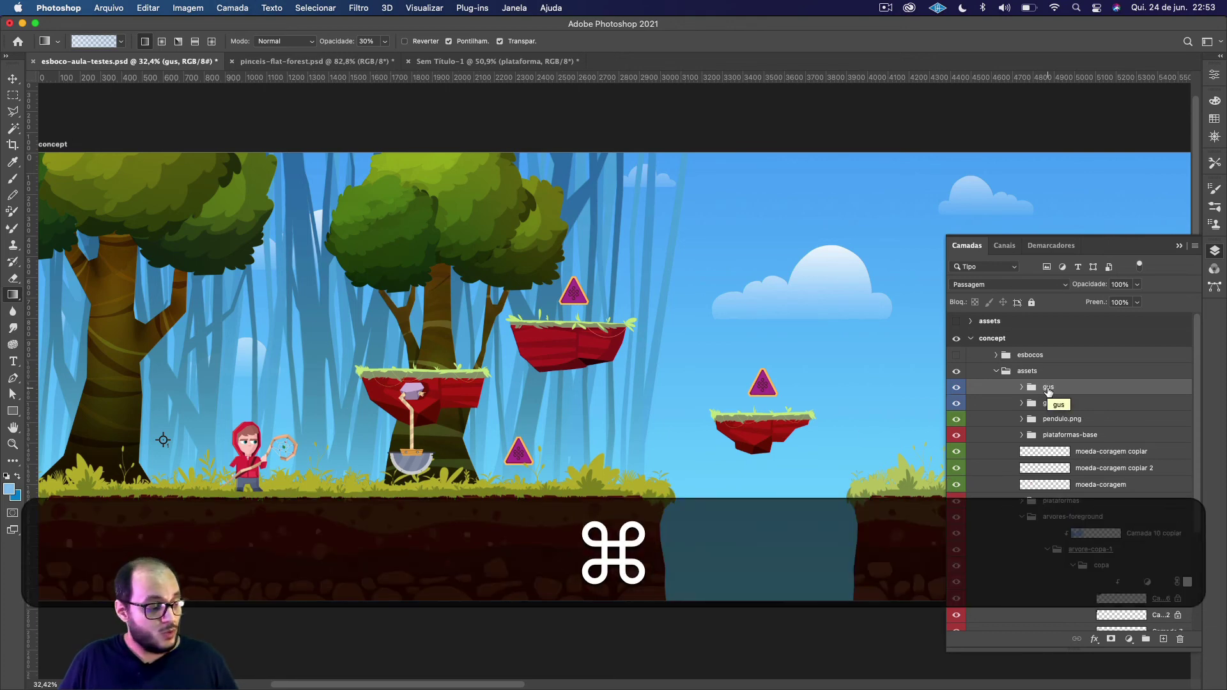
pyautogui.press('cmd+e')
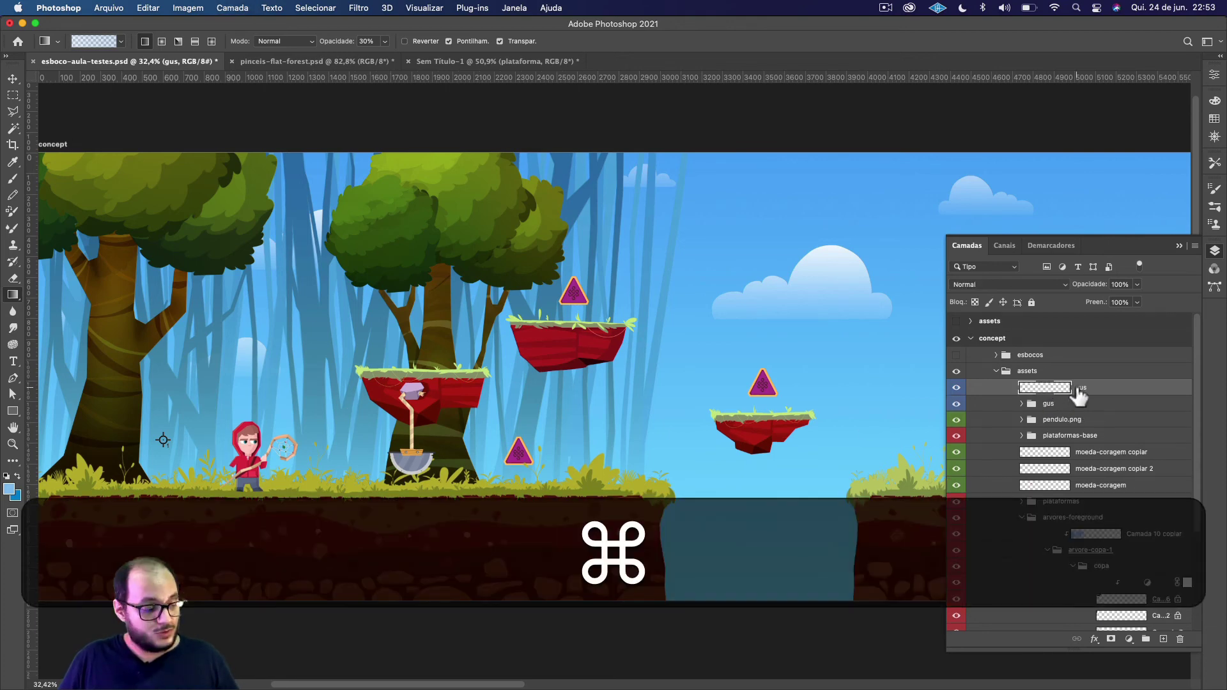
pyautogui.press('super+c')
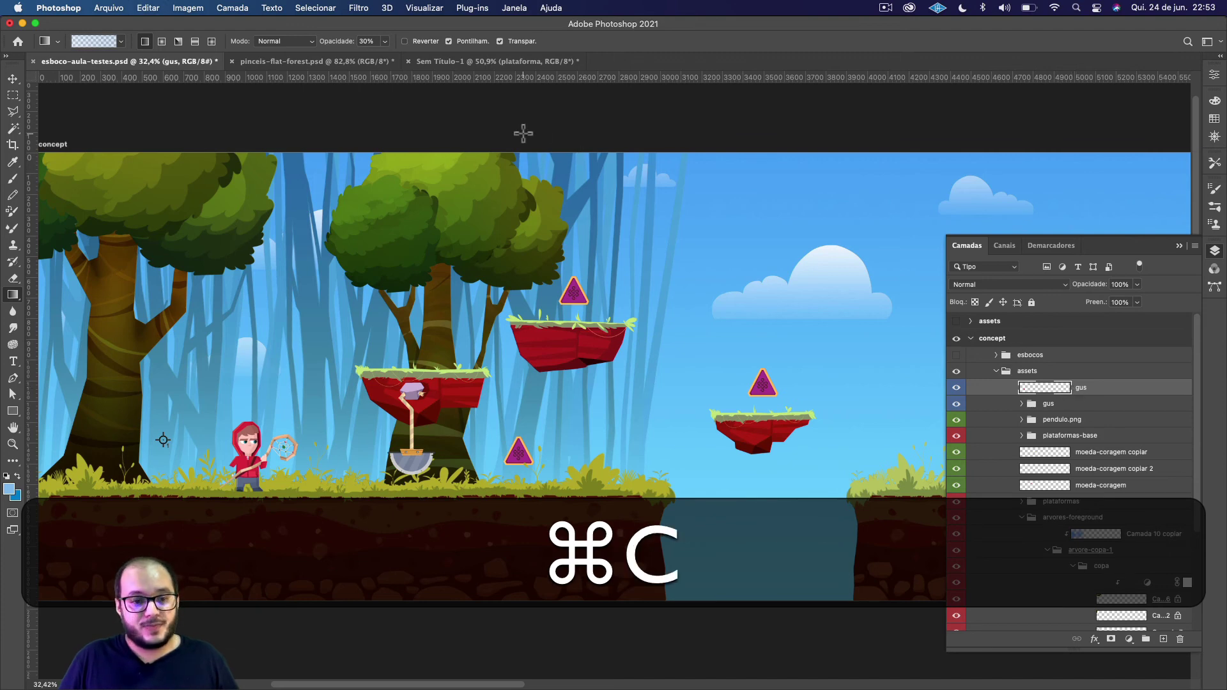
# Step: Paste the gus character into Sem Título-1 and stand it on the grass near the middle of the platform
pyautogui.click(469, 64)
pyautogui.press('super+v')
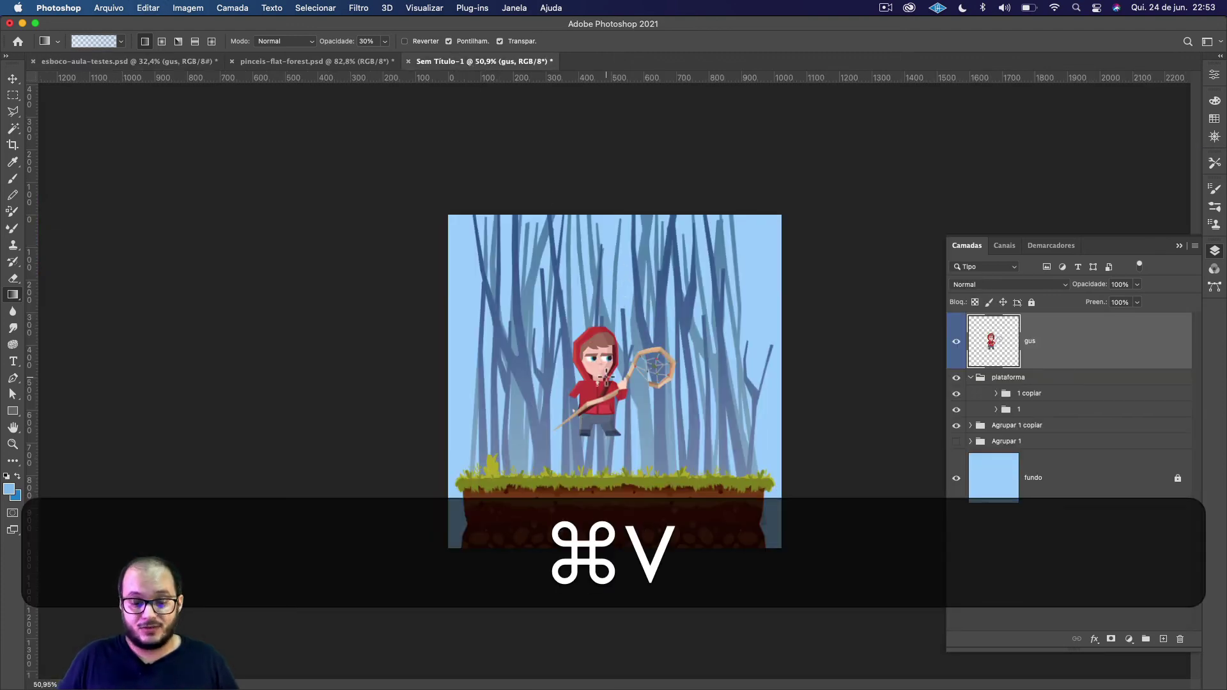
pyautogui.press('v')
pyautogui.moveTo(608, 382); pyautogui.dragTo(621, 412)
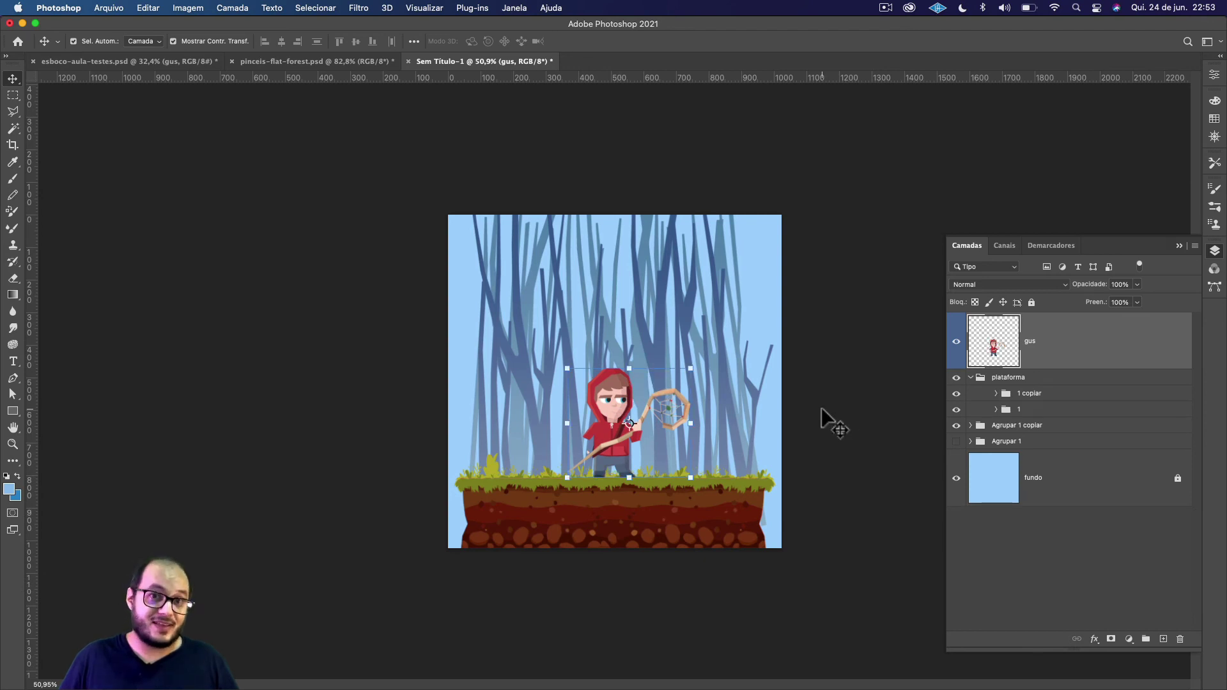
pyautogui.click(820, 415)
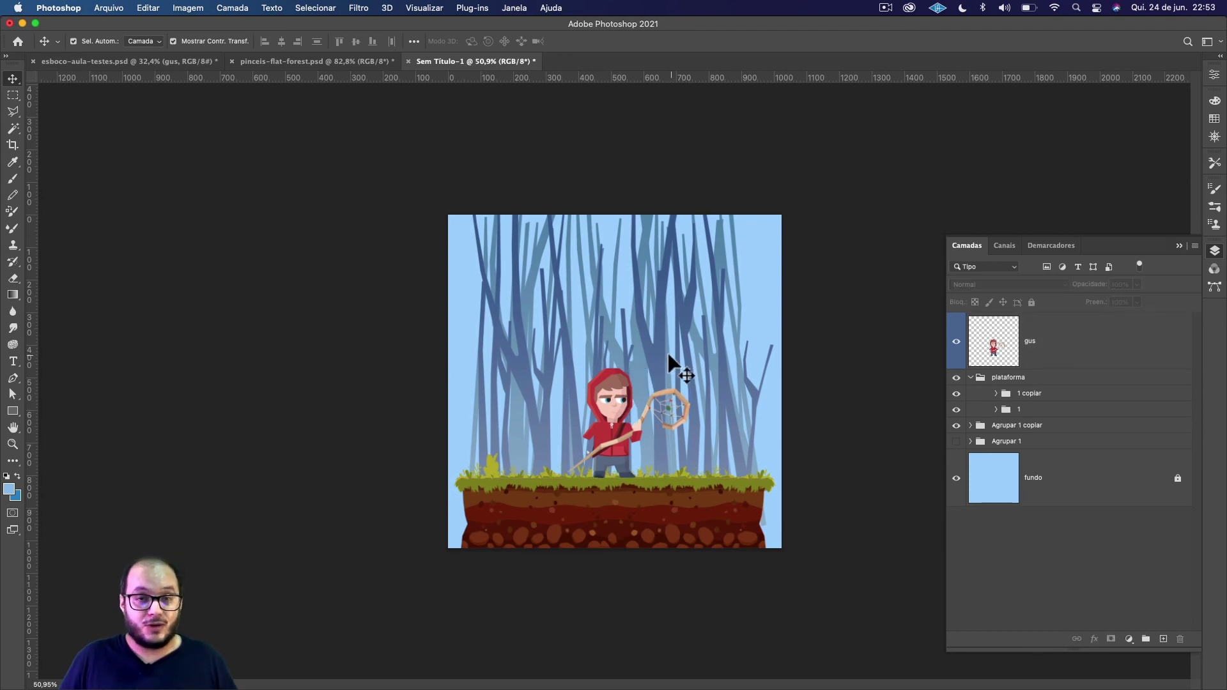
pyautogui.click(620, 412)
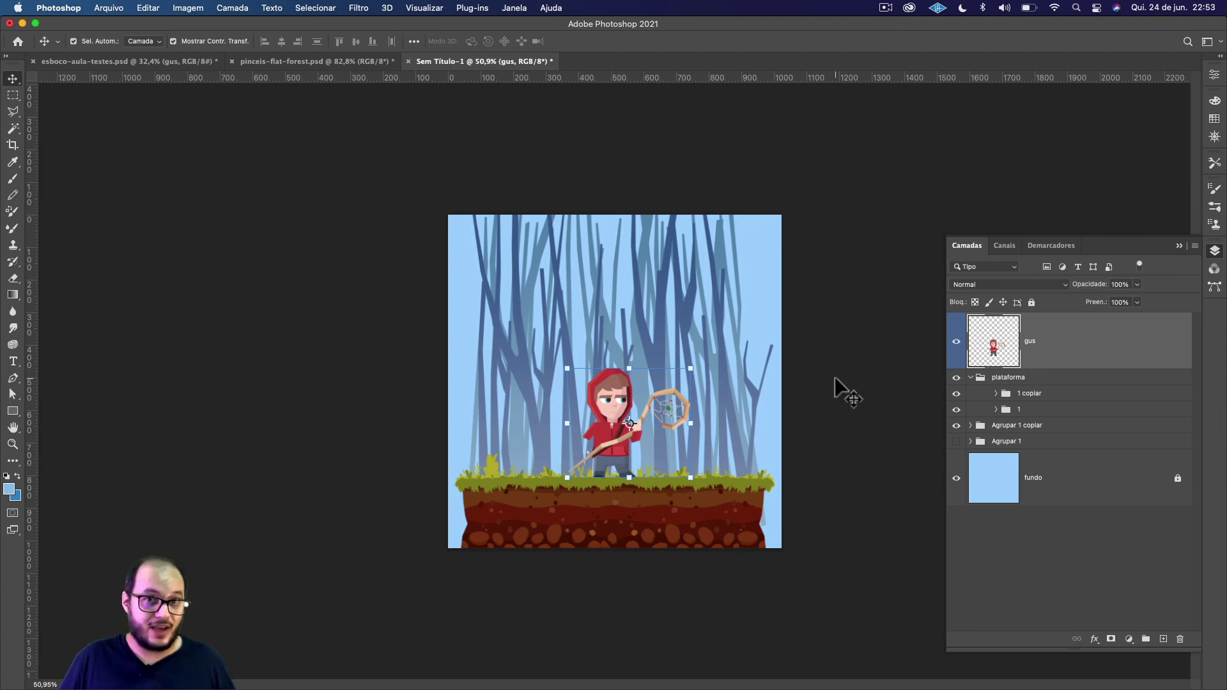
pyautogui.click(1036, 381)
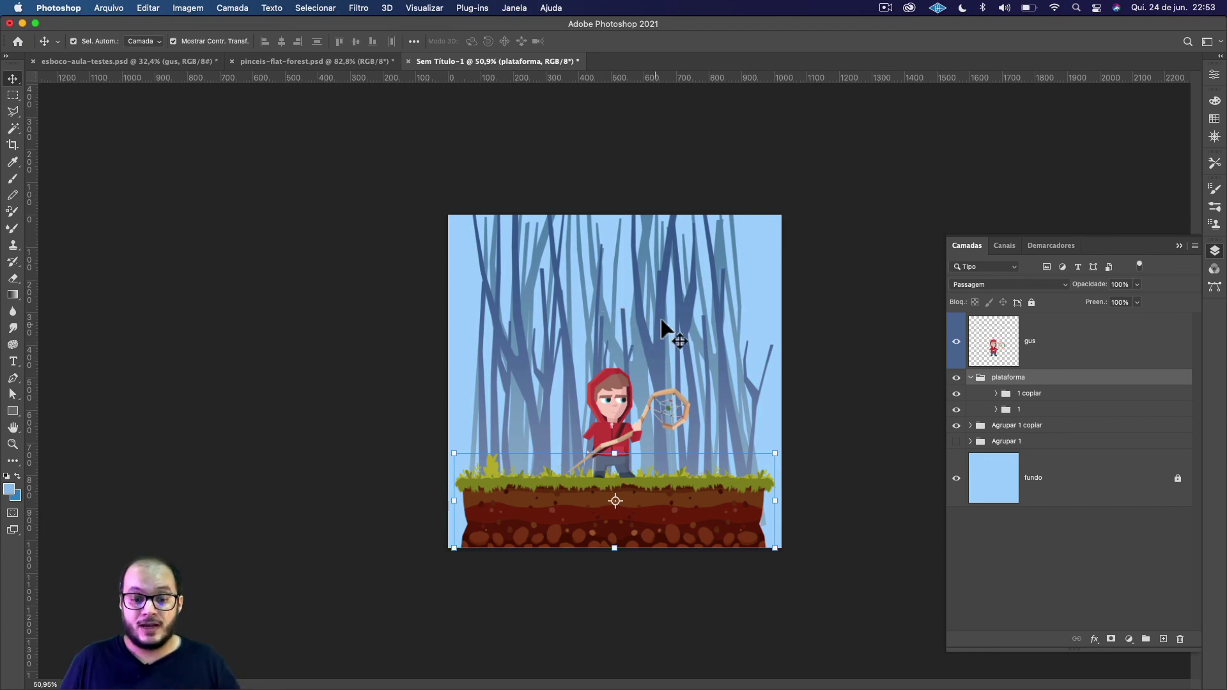
pyautogui.click(846, 425)
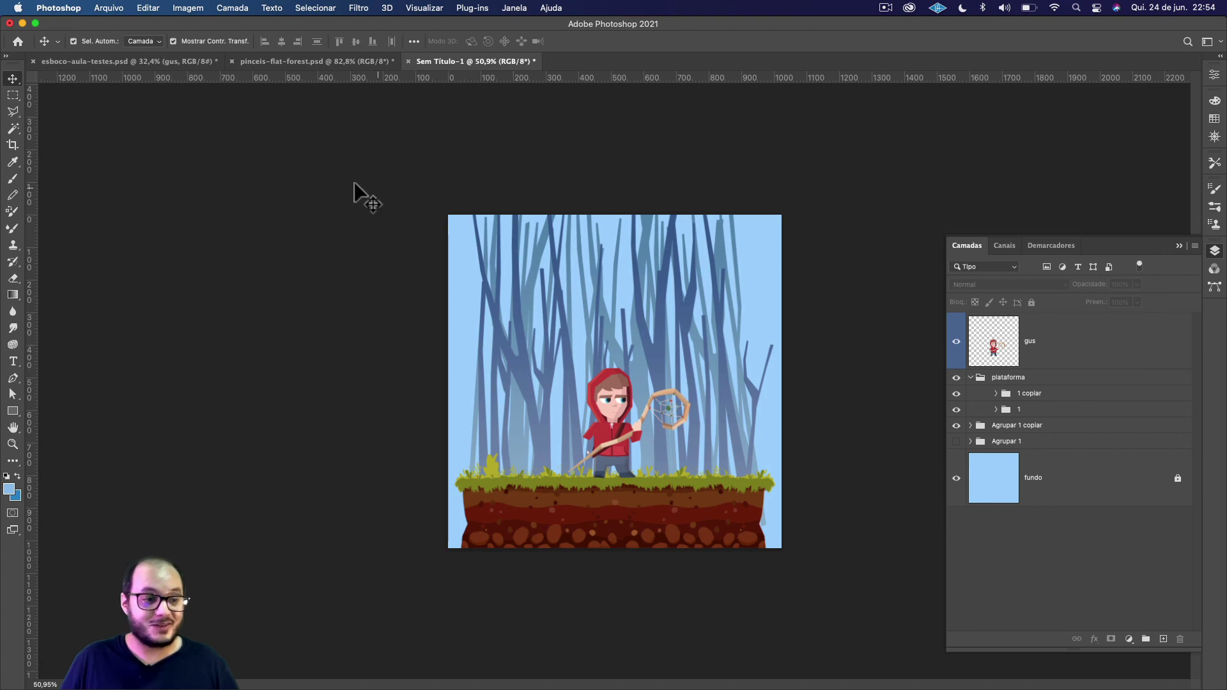
# Step: In esboco-aula-testes.psd, examine the concept scene's blue background trunks in relation to the foreground trees, platforms and character
pyautogui.click(180, 61)
pyautogui.press('alt')
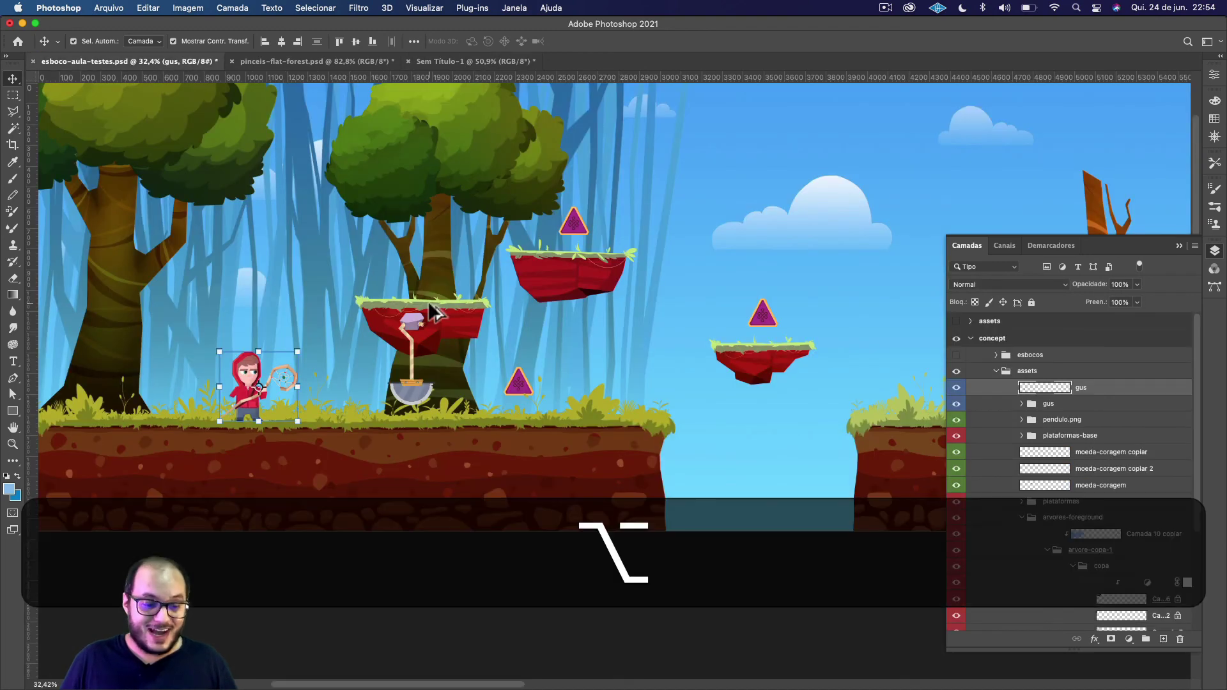
pyautogui.scroll(-3, 434, 312)
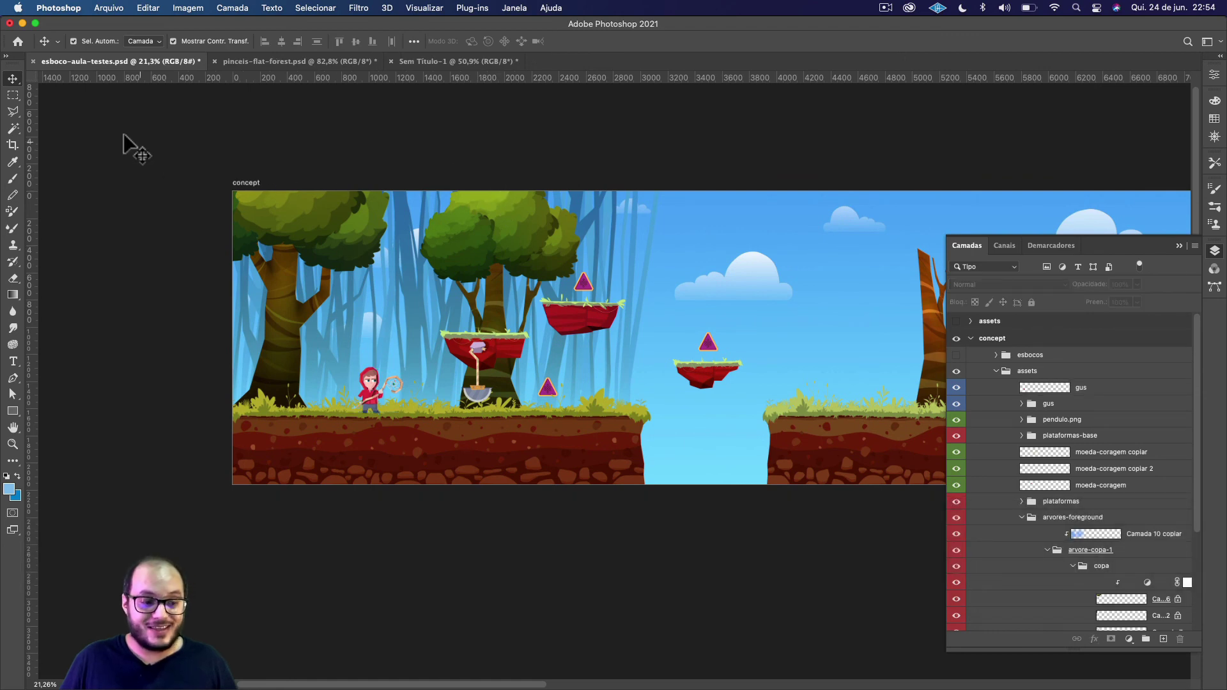
pyautogui.moveTo(125, 136)
pyautogui.mouseDown()
pyautogui.moveTo(649, 496)
pyautogui.moveTo(700, 511)
pyautogui.mouseUp()
pyautogui.scroll(-3, 803, 404)
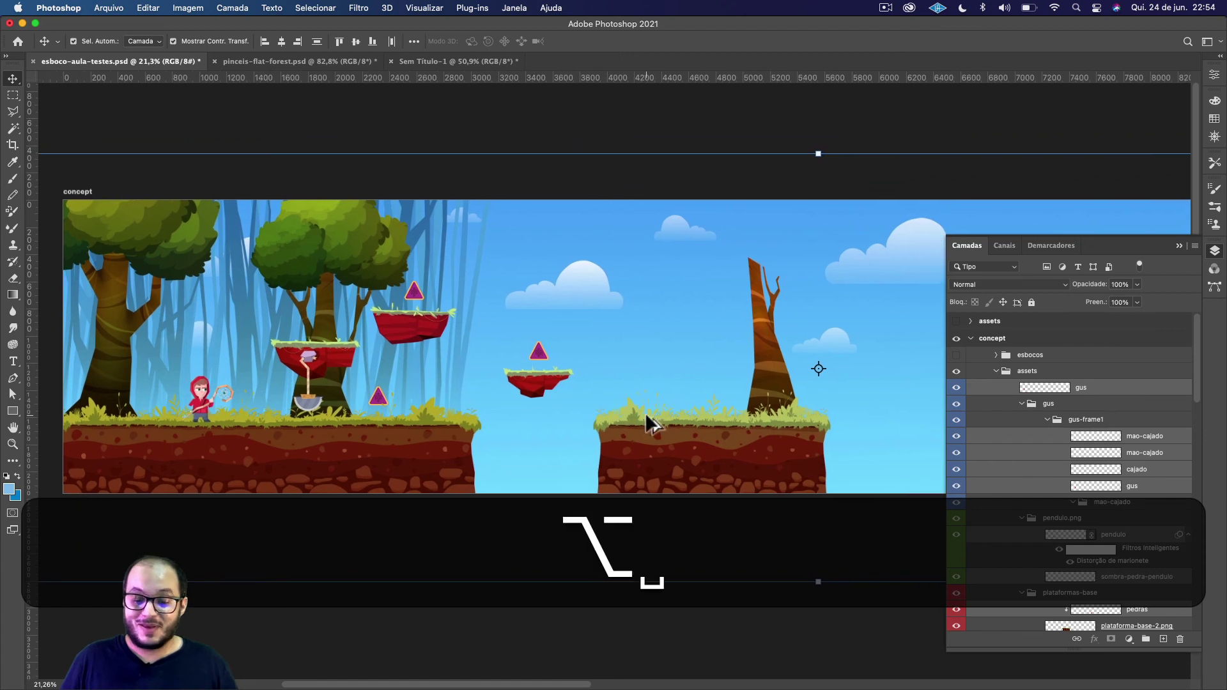
pyautogui.click(425, 228)
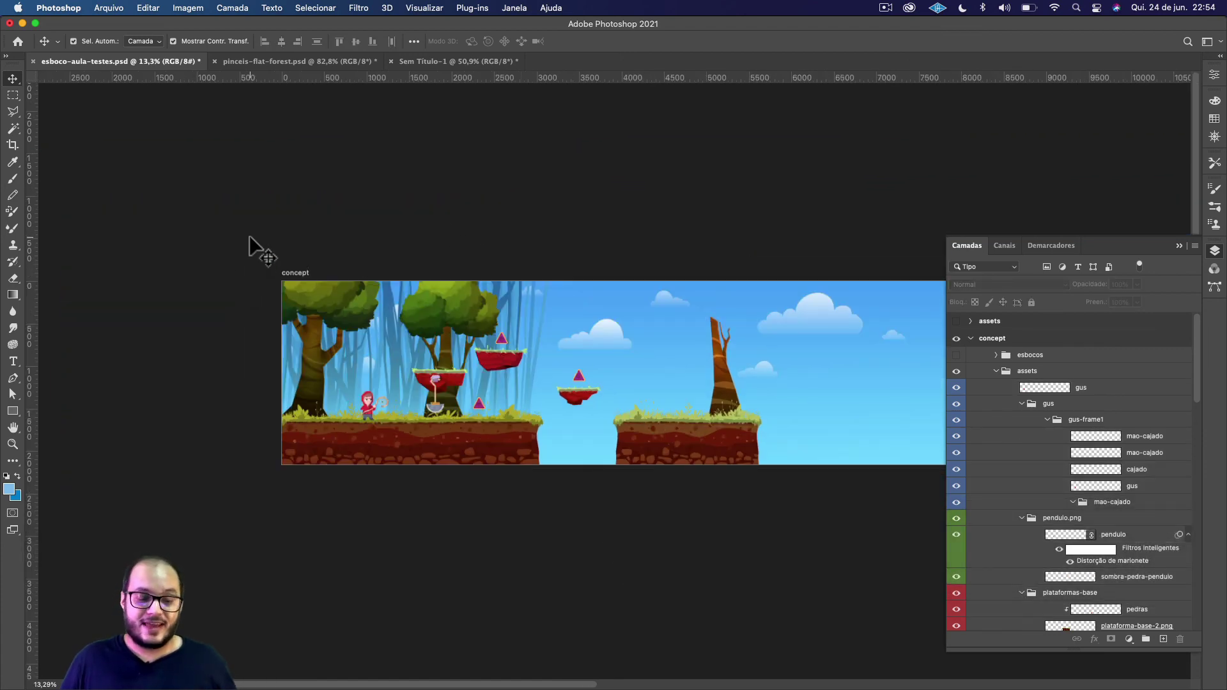
pyautogui.scroll(2, 364, 333)
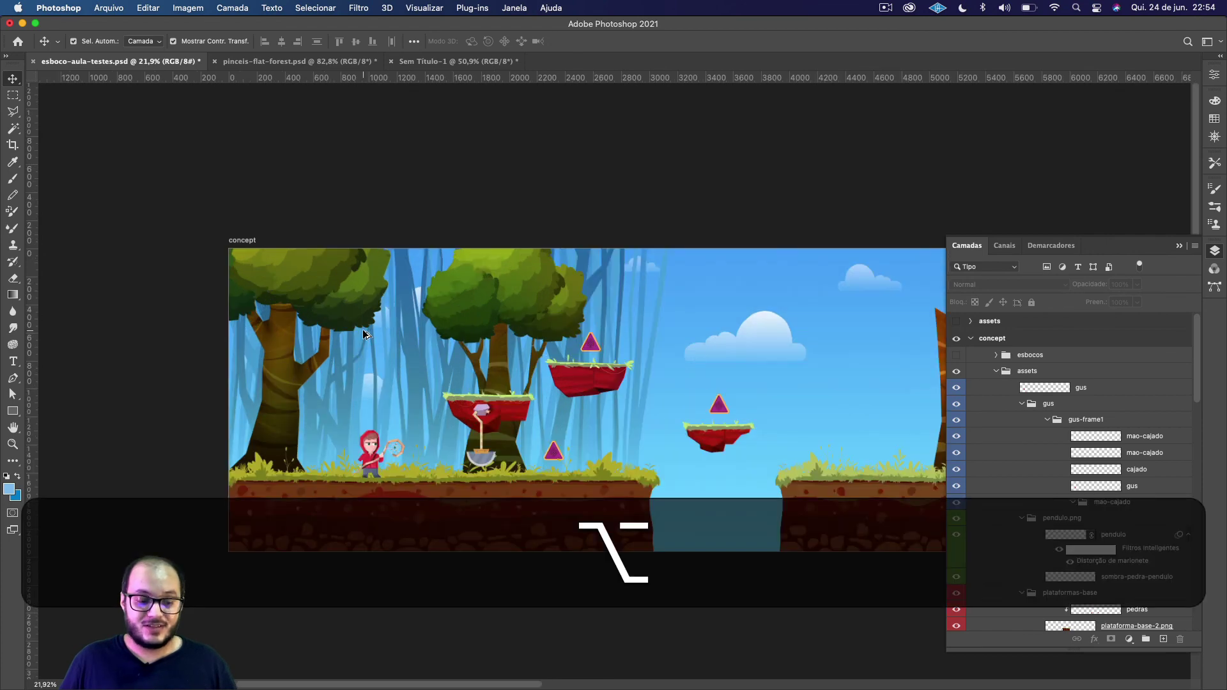
pyautogui.scroll(2, 364, 333)
pyautogui.moveTo(441, 384); pyautogui.dragTo(433, 312)
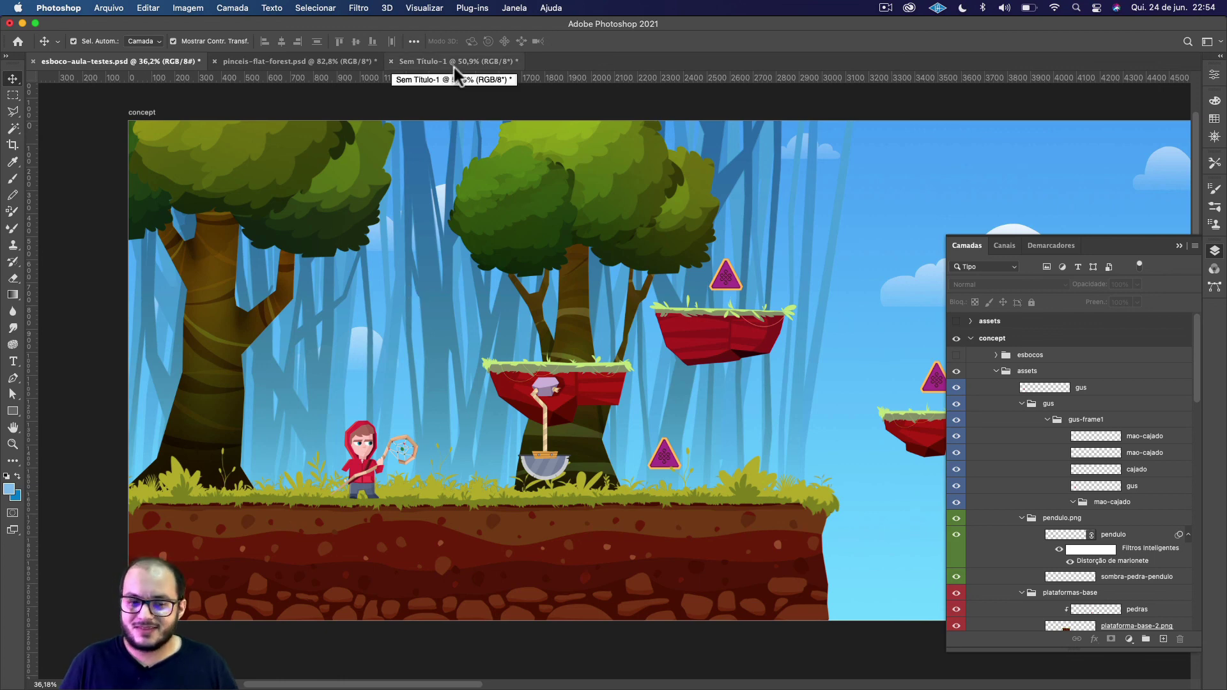
# Step: Look over the tree and foliage brush shapes in pinceis-flat-forest.psd and return to the Sem Título-1 document
pyautogui.hscroll(2, 617, 329)
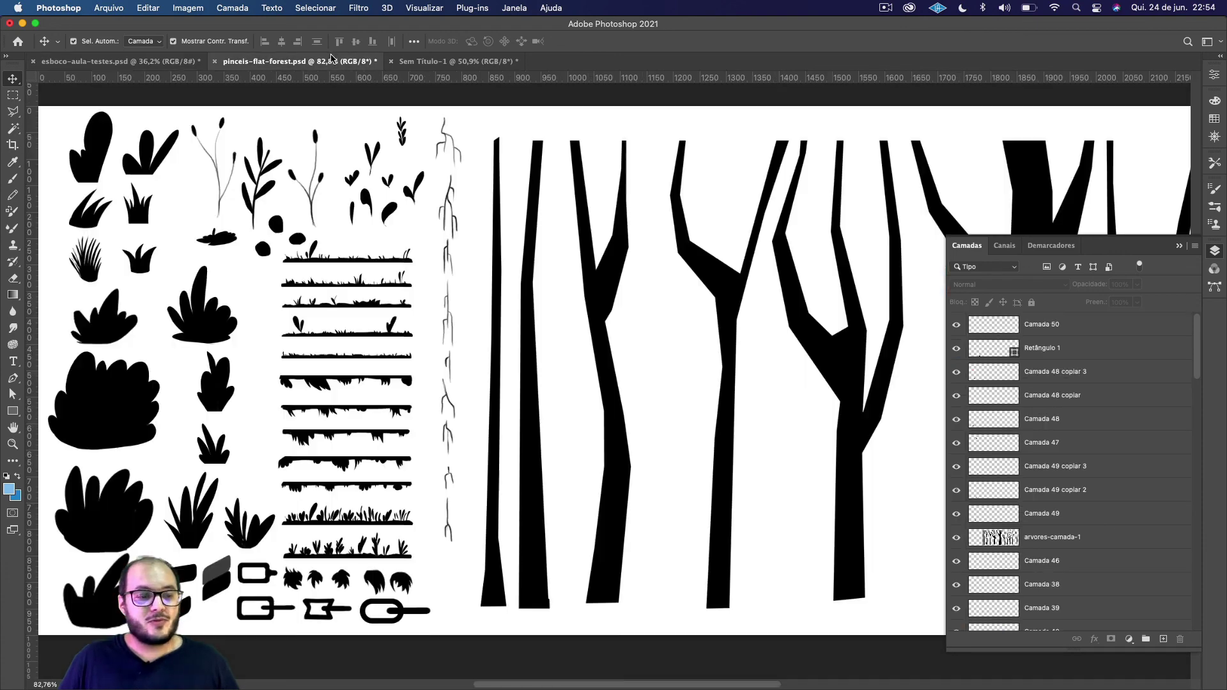
pyautogui.click(332, 62)
pyautogui.click(454, 61)
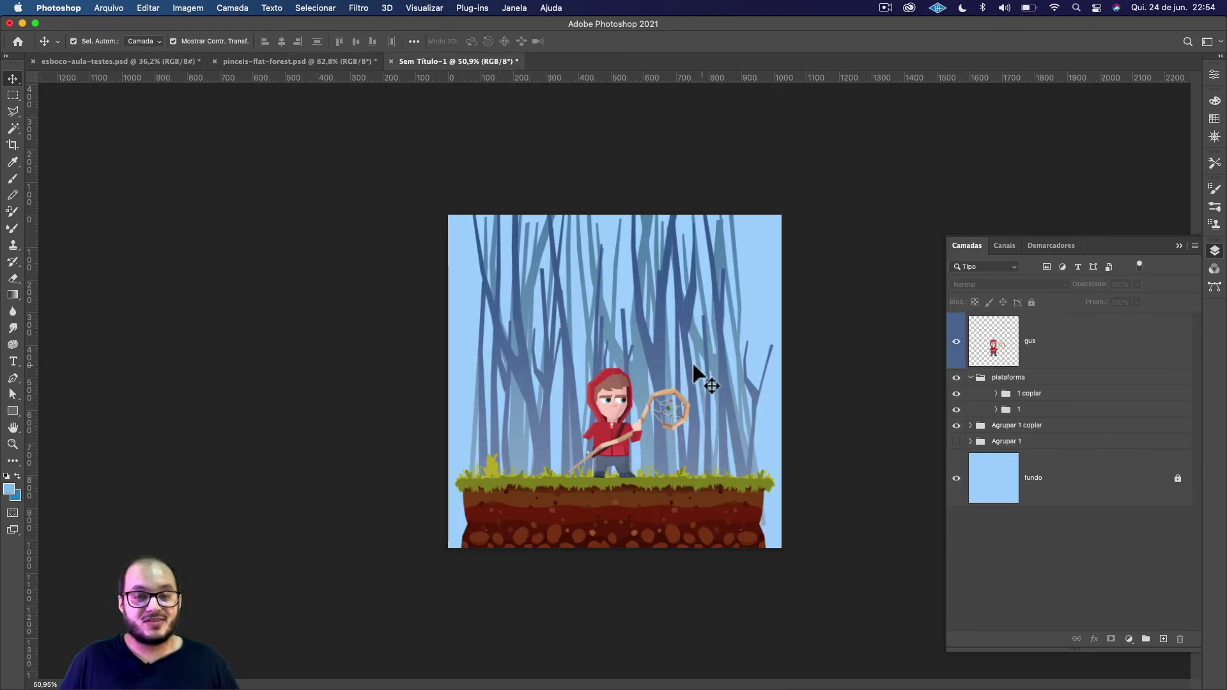